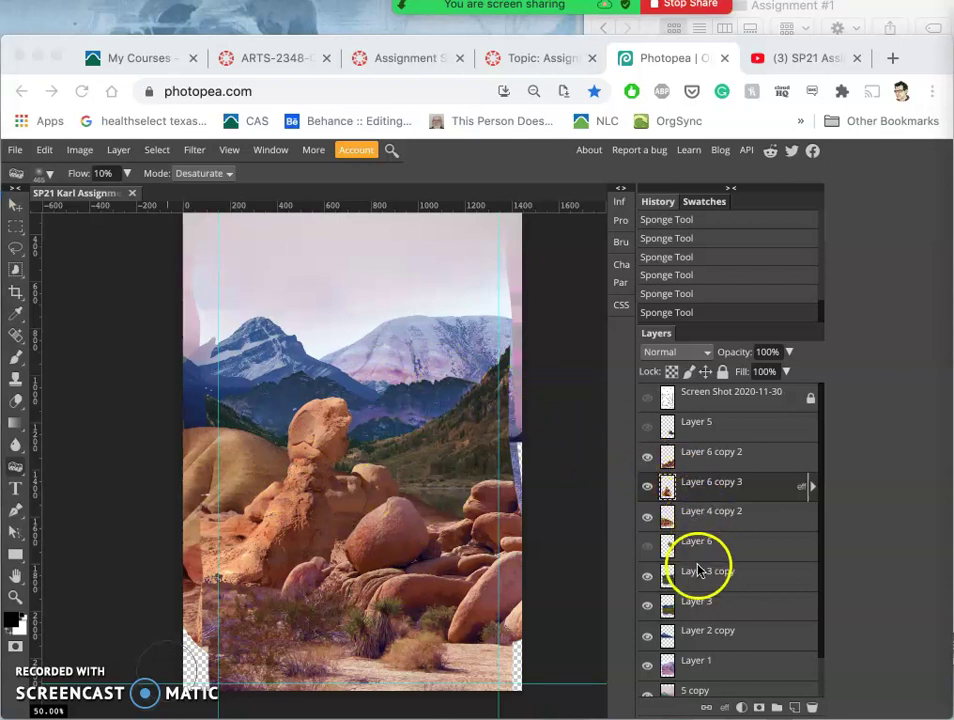
- Desaturate the reddish right mountain with 10%-flow Sponge strokes, then select Layer 1
{"action": "mouse_move", "coordinate": [417, 341]}
{"action": "left_mouse_down"}
{"action": "mouse_move", "coordinate": [375, 347]}
{"action": "mouse_move", "coordinate": [479, 334]}
{"action": "mouse_move", "coordinate": [407, 335]}
{"action": "mouse_move", "coordinate": [386, 351]}
{"action": "mouse_move", "coordinate": [452, 342]}
{"action": "mouse_move", "coordinate": [488, 351]}
{"action": "mouse_move", "coordinate": [397, 355]}
{"action": "mouse_move", "coordinate": [441, 350]}
{"action": "mouse_move", "coordinate": [425, 375]}
{"action": "mouse_move", "coordinate": [424, 345]}
{"action": "mouse_move", "coordinate": [458, 352]}
{"action": "mouse_move", "coordinate": [473, 372]}
{"action": "mouse_move", "coordinate": [424, 347]}
{"action": "left_mouse_up"}
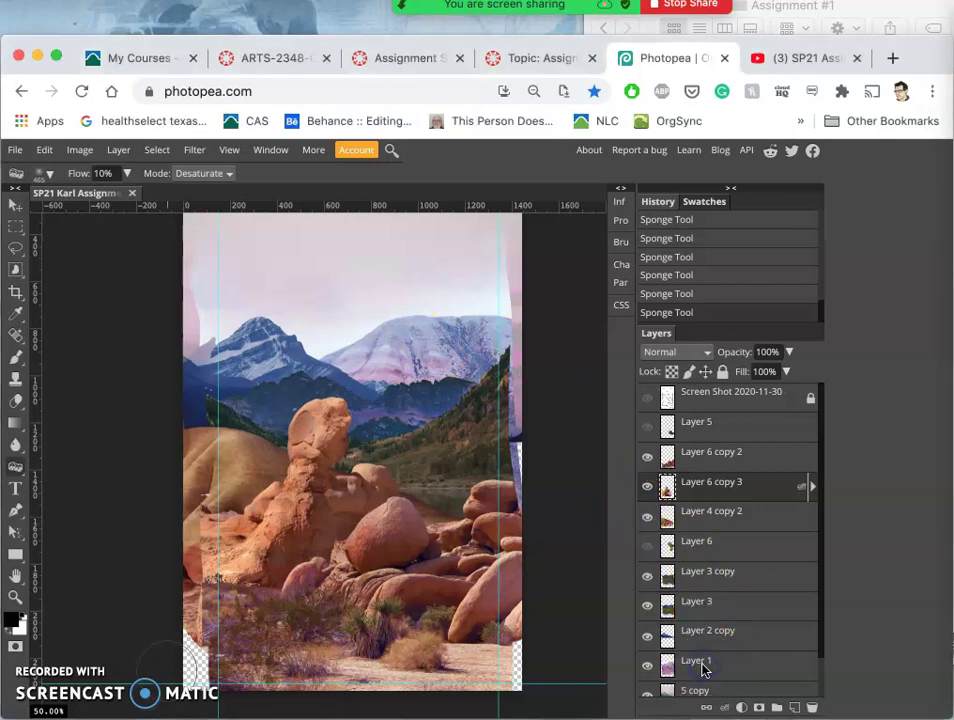
{"action": "left_click", "coordinate": [703, 670]}
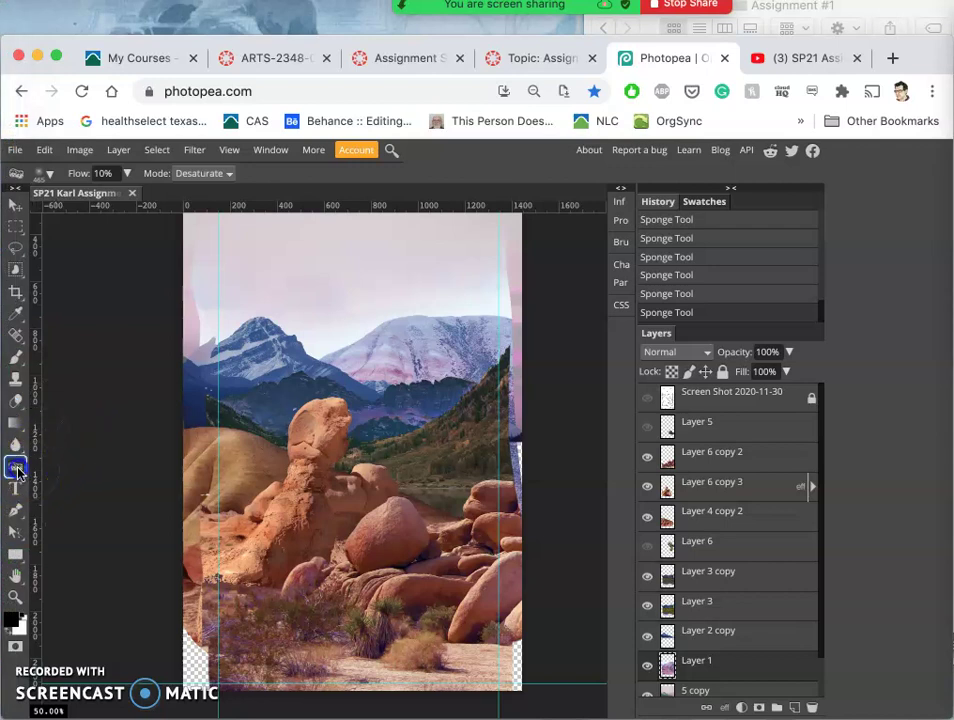
- Burn the right mountain's snowy peak and right edge at 17% exposure on midtones
{"action": "right_click", "coordinate": [17, 467]}
{"action": "left_click", "coordinate": [57, 487]}
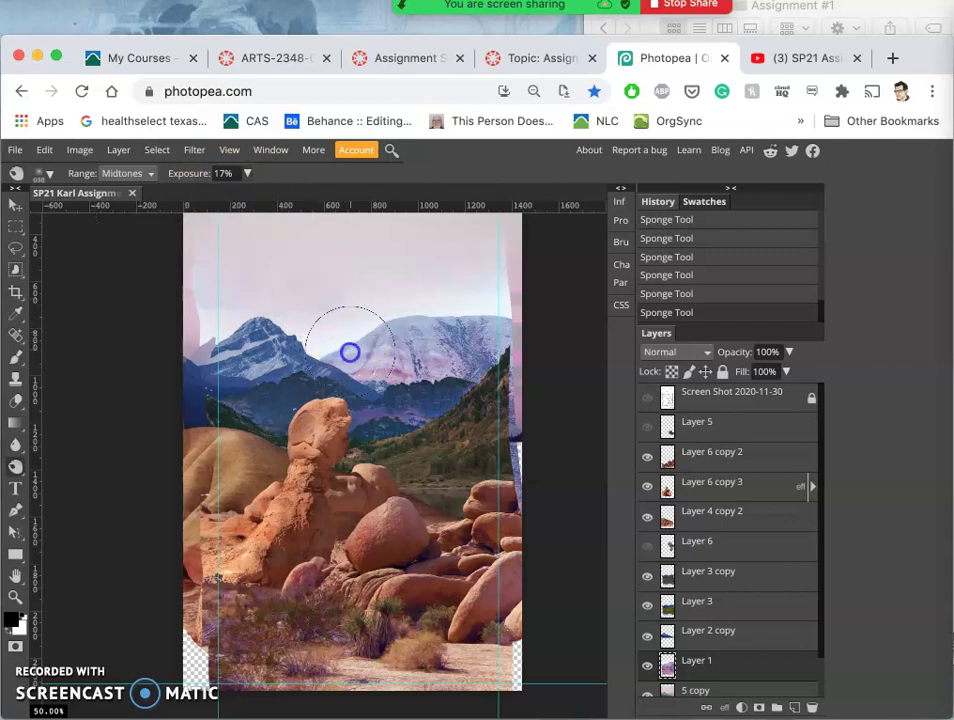
{"action": "left_click_drag", "start_coordinate": [389, 359], "coordinate": [508, 343]}
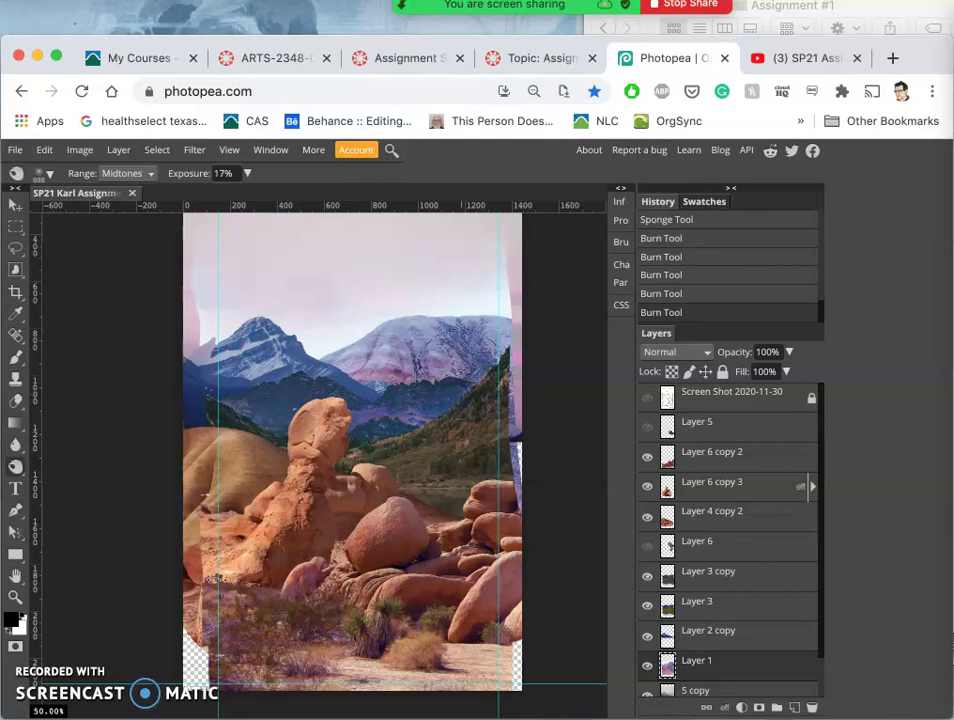
{"action": "left_click", "coordinate": [507, 369]}
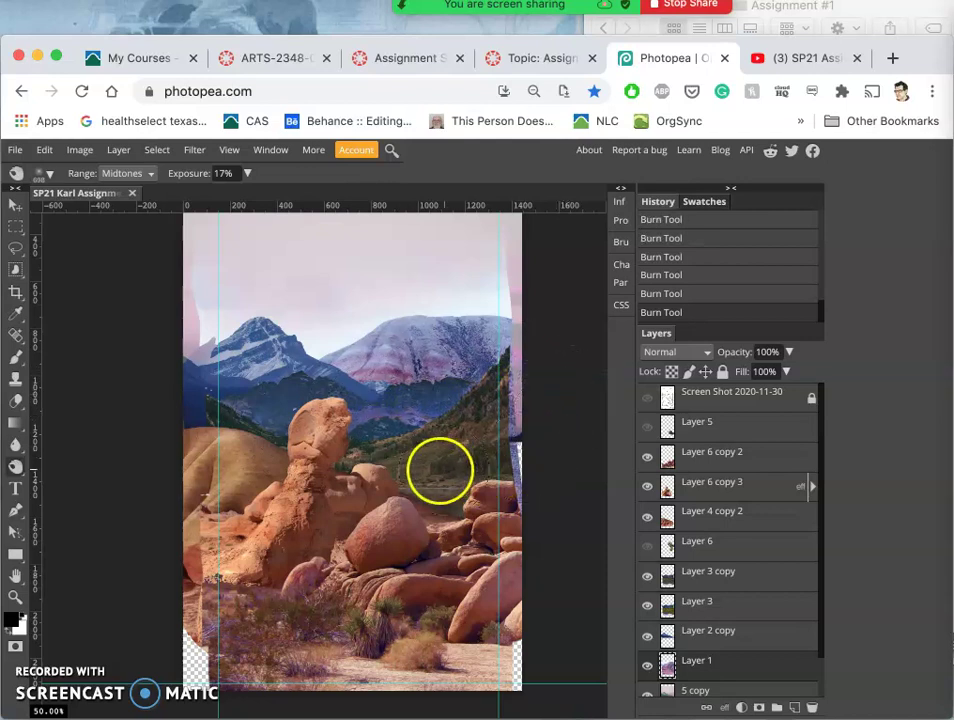
{"action": "mouse_move", "coordinate": [26, 440]}
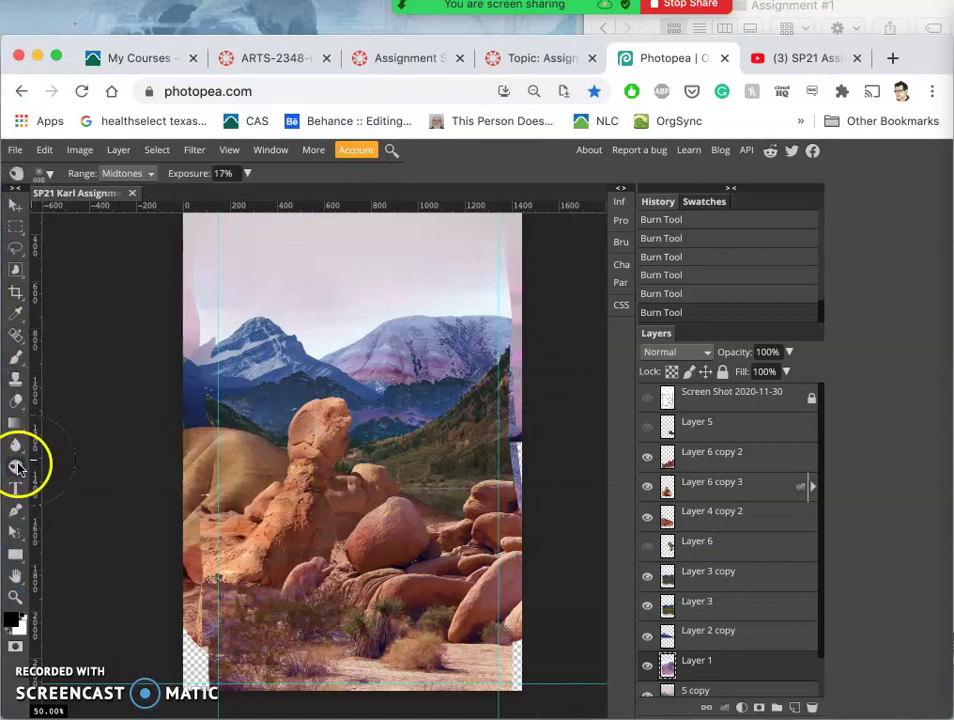
- Switch back to the Sponge Tool and desaturate more pinkish tint on the right mountain's slopes
{"action": "right_click", "coordinate": [17, 466]}
{"action": "left_click_drag", "start_coordinate": [17, 466], "coordinate": [67, 511]}
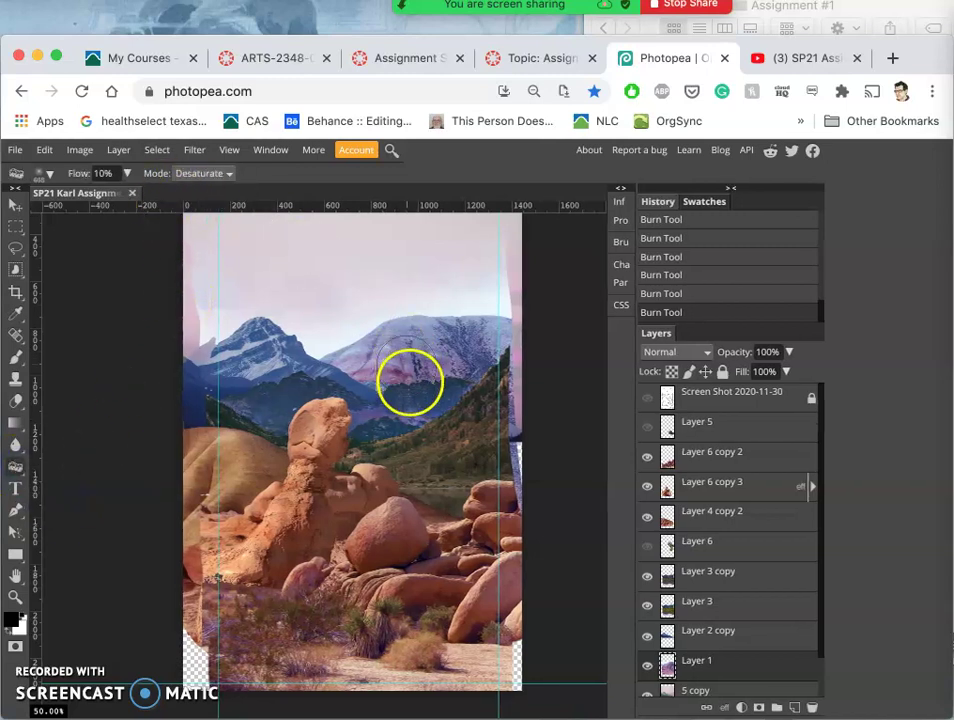
{"action": "left_click_drag", "start_coordinate": [410, 381], "coordinate": [395, 380]}
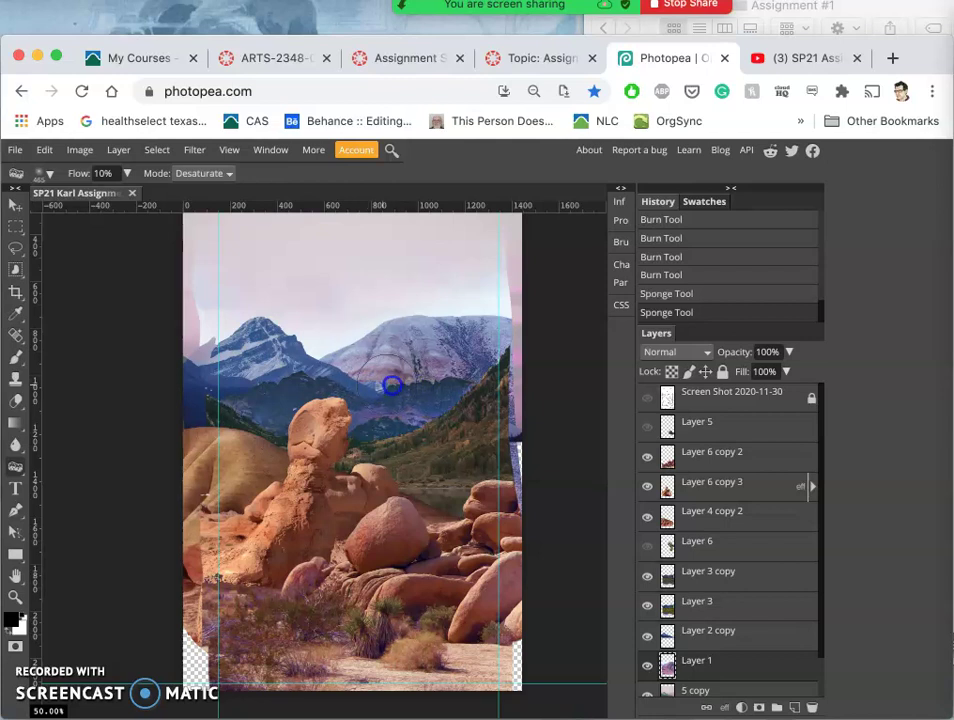
{"action": "mouse_move", "coordinate": [435, 380]}
{"action": "left_mouse_down"}
{"action": "mouse_move", "coordinate": [465, 377]}
{"action": "mouse_move", "coordinate": [415, 439]}
{"action": "mouse_move", "coordinate": [366, 460]}
{"action": "mouse_move", "coordinate": [262, 415]}
{"action": "mouse_move", "coordinate": [345, 468]}
{"action": "left_mouse_up"}
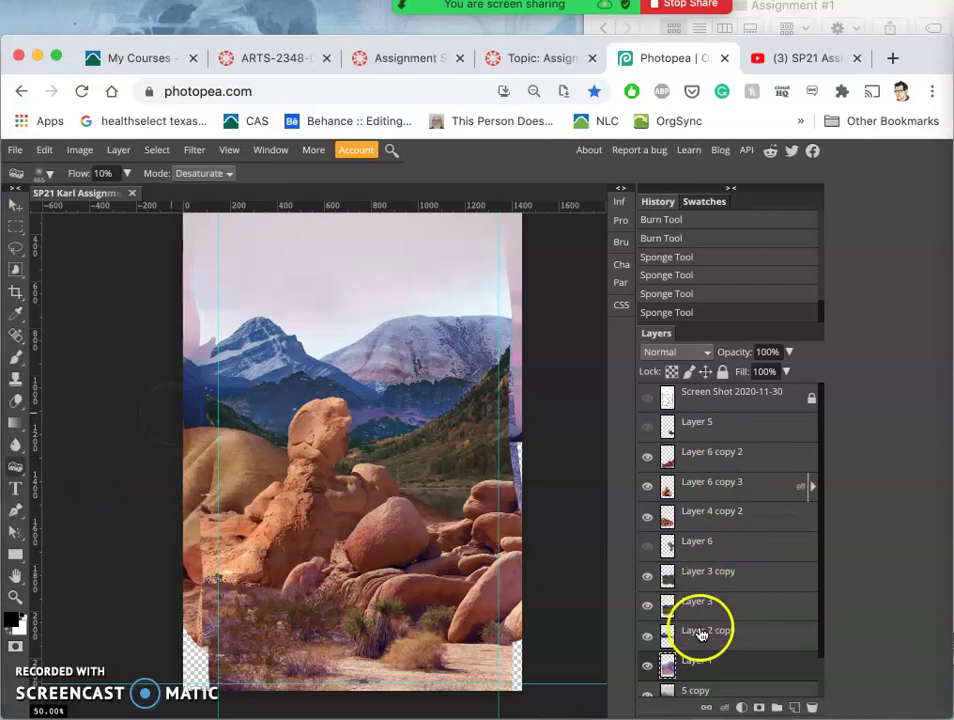
- On Layer 2 copy, burn the sky above the left mountain, the middle mountains and foreground rocks
{"action": "left_click", "coordinate": [706, 630]}
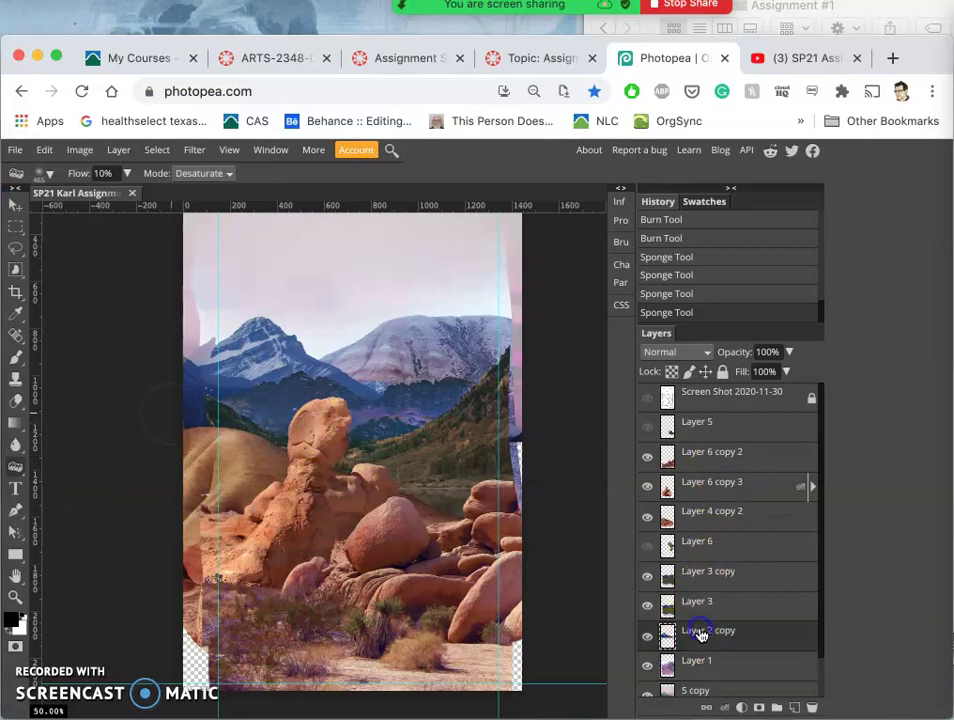
{"action": "right_click", "coordinate": [13, 466]}
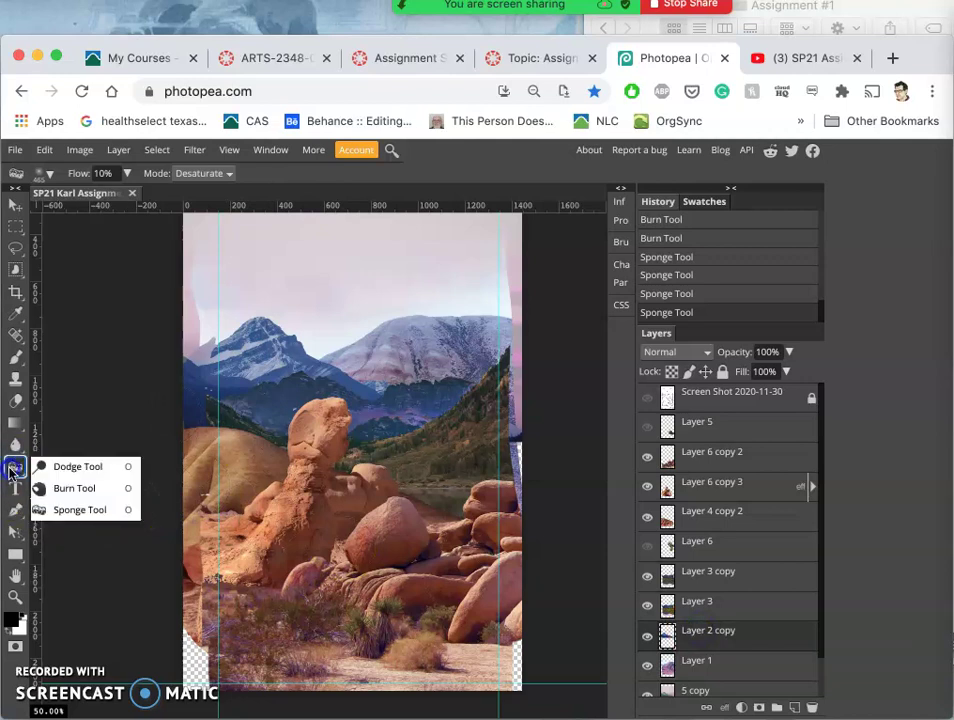
{"action": "left_click", "coordinate": [62, 488]}
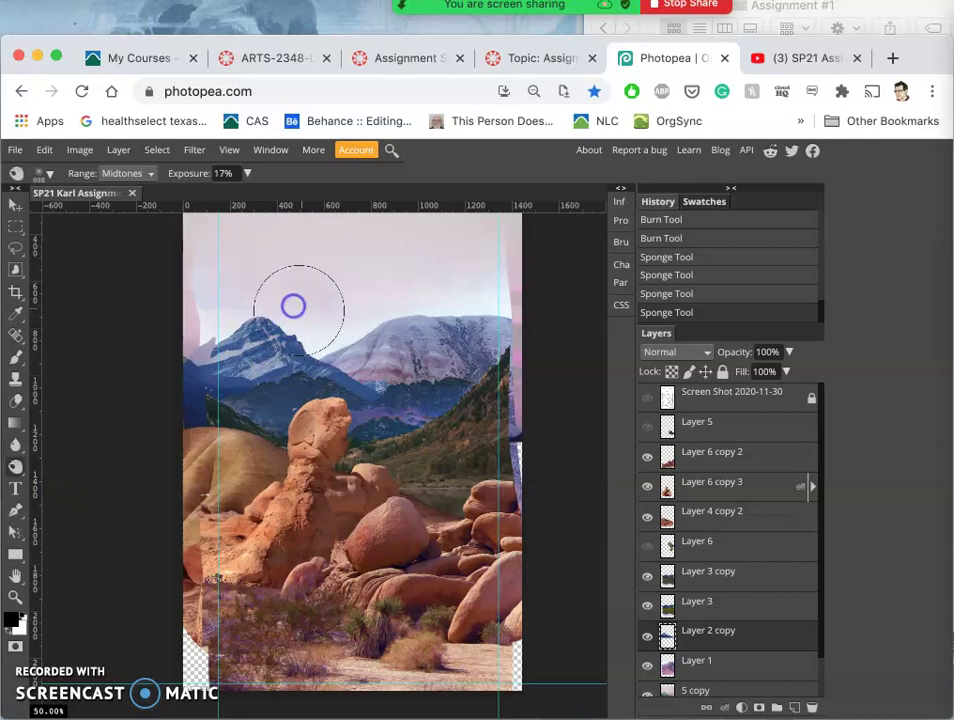
{"action": "left_click_drag", "start_coordinate": [292, 305], "coordinate": [301, 309]}
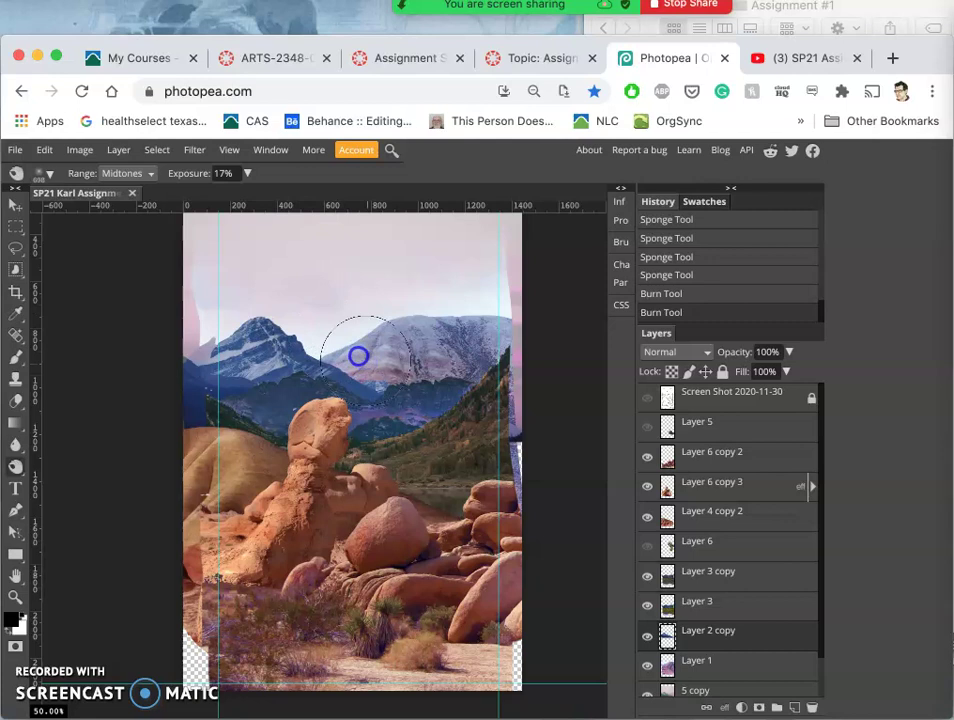
{"action": "left_click_drag", "start_coordinate": [346, 348], "coordinate": [360, 341]}
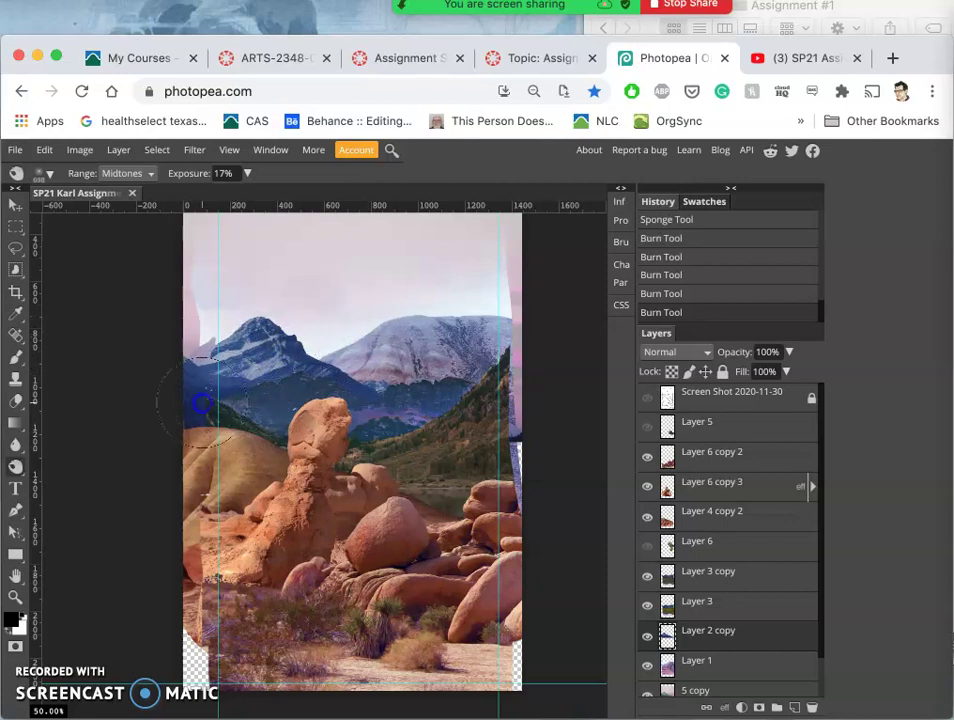
{"action": "mouse_move", "coordinate": [225, 550]}
{"action": "left_mouse_down"}
{"action": "mouse_move", "coordinate": [360, 620]}
{"action": "mouse_move", "coordinate": [512, 632]}
{"action": "mouse_move", "coordinate": [494, 577]}
{"action": "mouse_move", "coordinate": [443, 507]}
{"action": "mouse_move", "coordinate": [322, 388]}
{"action": "mouse_move", "coordinate": [369, 395]}
{"action": "mouse_move", "coordinate": [634, 326]}
{"action": "mouse_move", "coordinate": [675, 265]}
{"action": "left_mouse_up"}
- Step History back to the second Burn Tool entry, dropping the four later burn strokes
{"action": "left_click", "coordinate": [667, 238]}
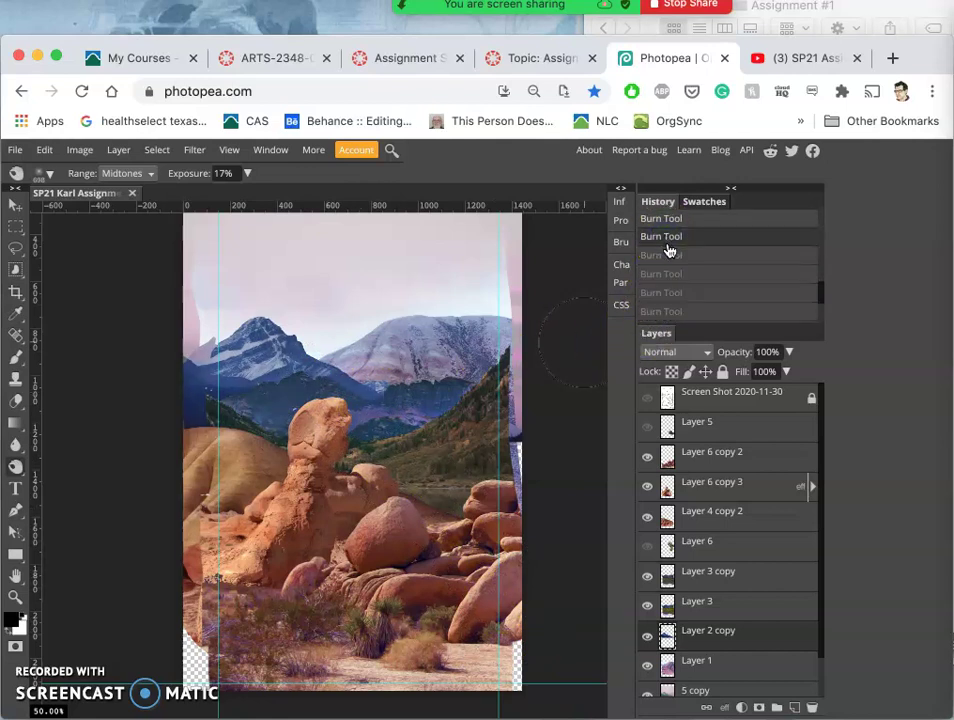
{"action": "left_click", "coordinate": [668, 255]}
{"action": "left_click", "coordinate": [669, 292]}
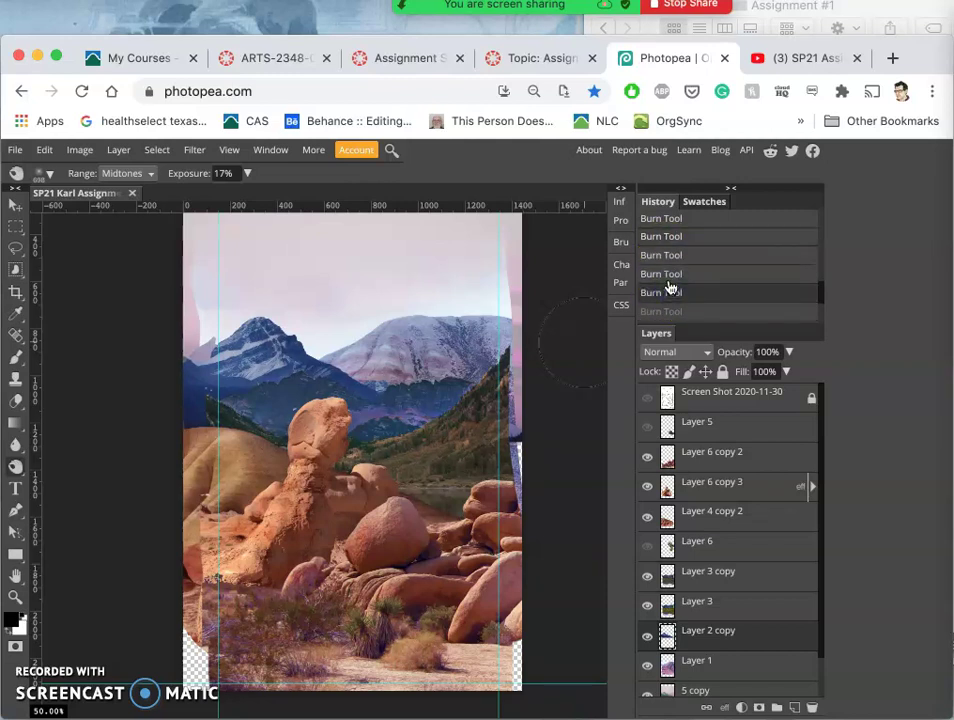
{"action": "left_click", "coordinate": [672, 236]}
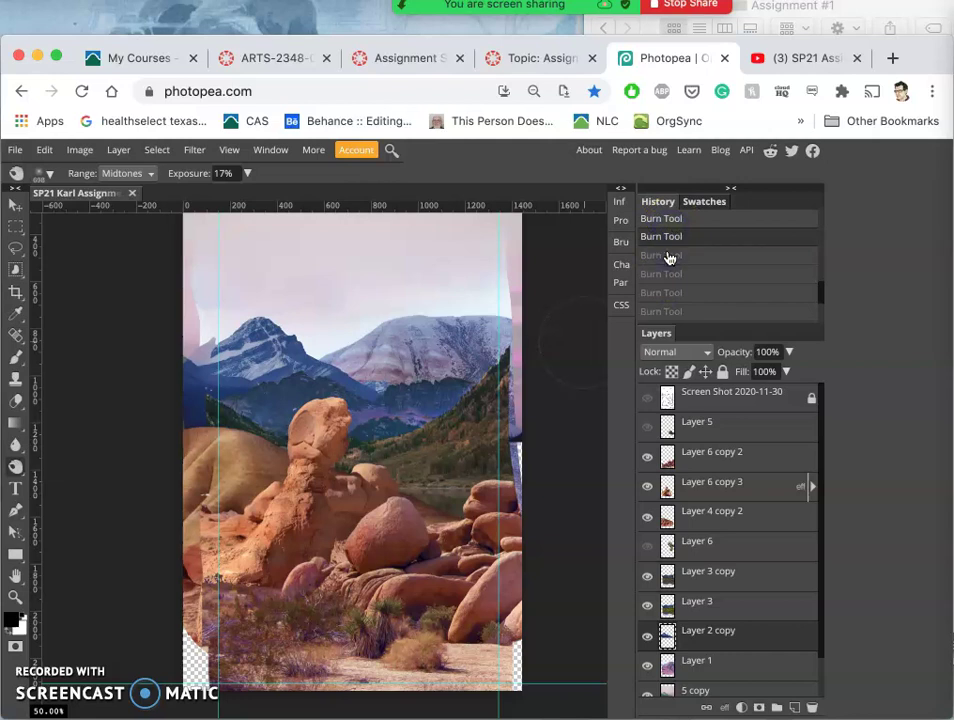
{"action": "left_click", "coordinate": [669, 259]}
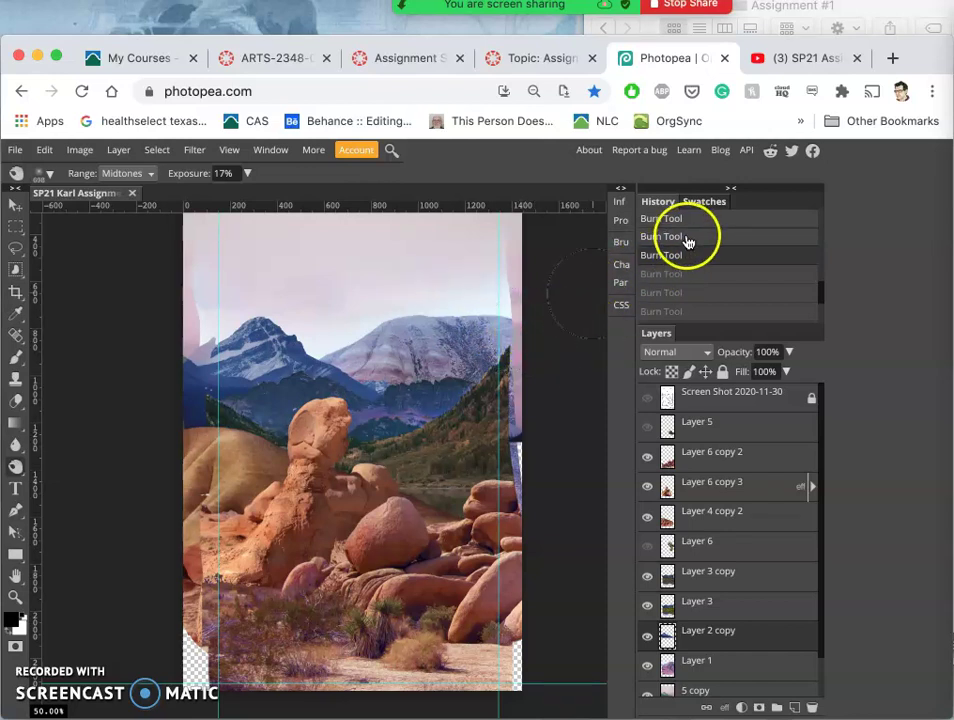
{"action": "left_click", "coordinate": [687, 238]}
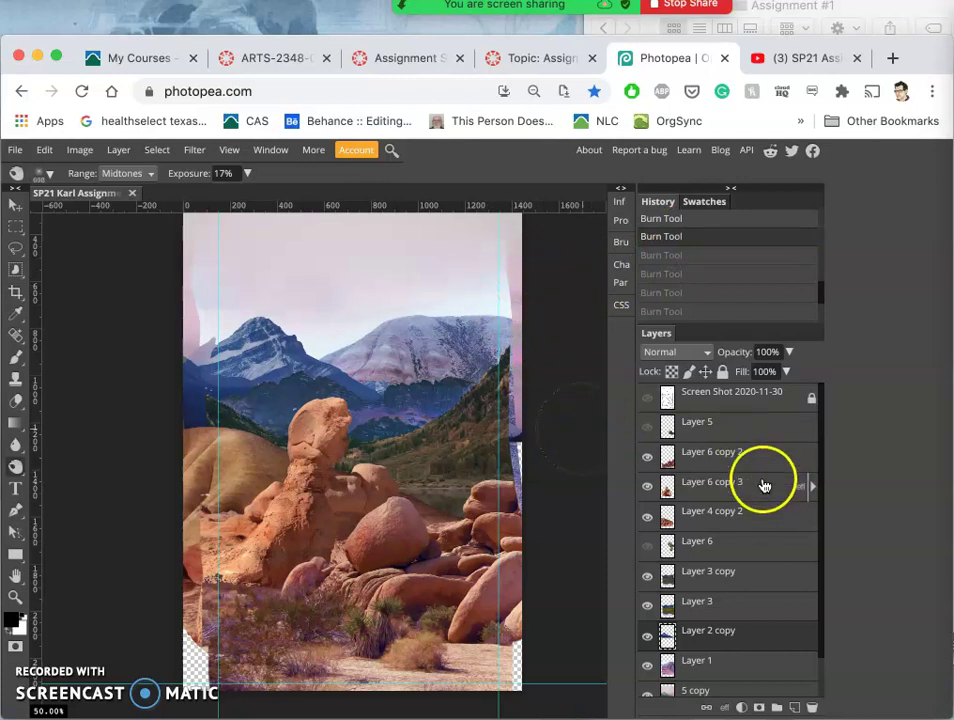
- Zoom the canvas to about 300% and pan to the top of the tall rock formation
{"action": "scroll", "coordinate": [437, 474], "scroll_direction": "up", "scroll_amount": 3}
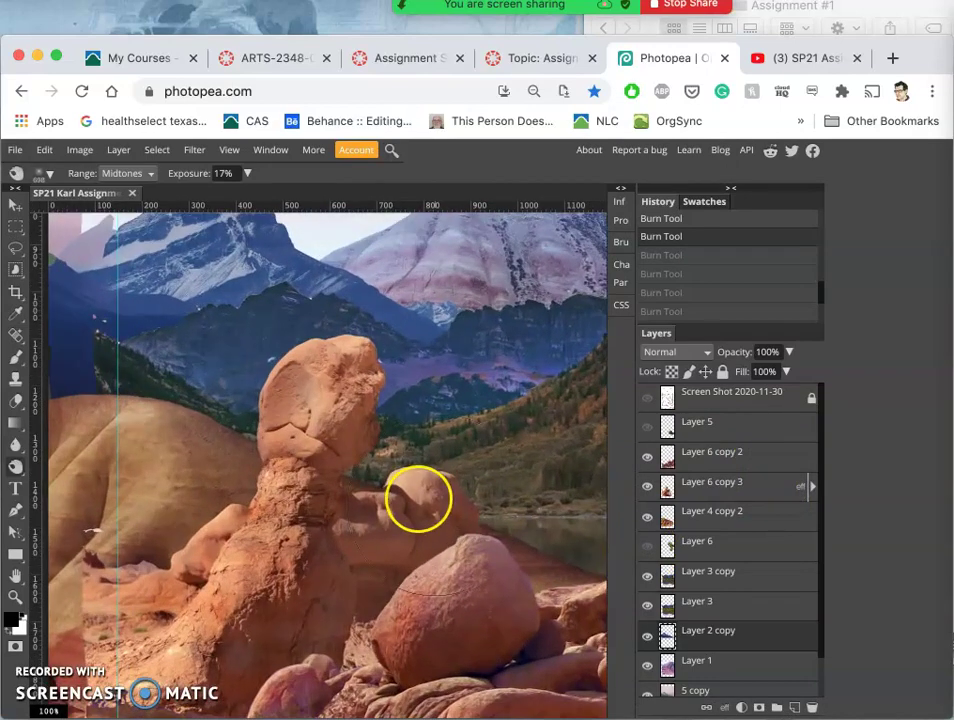
{"action": "scroll", "coordinate": [509, 503], "scroll_direction": "down", "scroll_amount": 3}
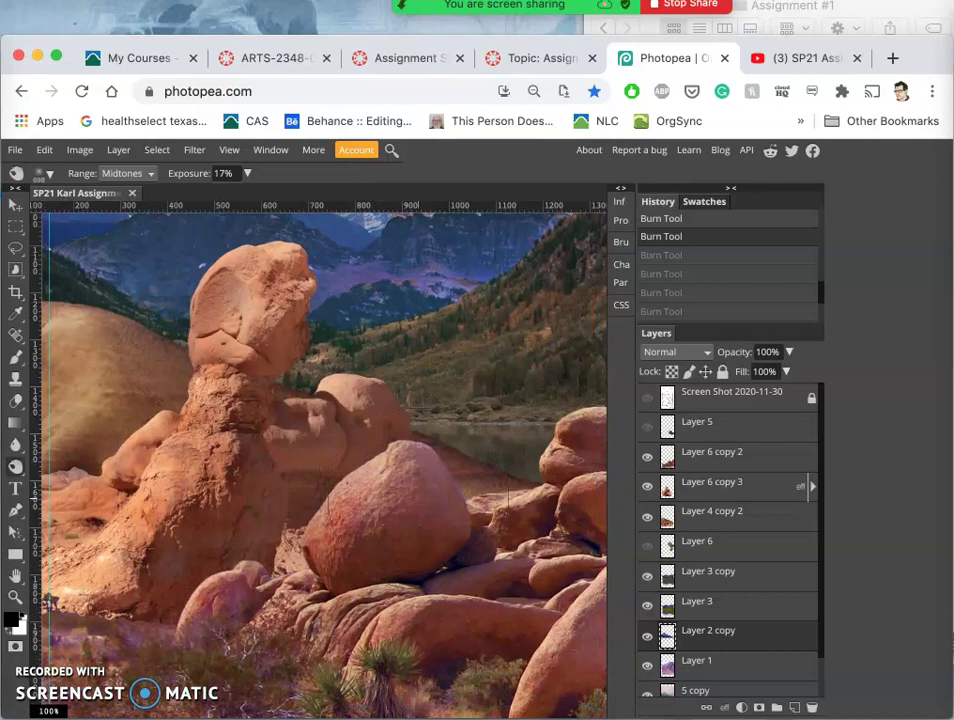
{"action": "scroll", "coordinate": [320, 460], "scroll_direction": "right", "scroll_amount": 5}
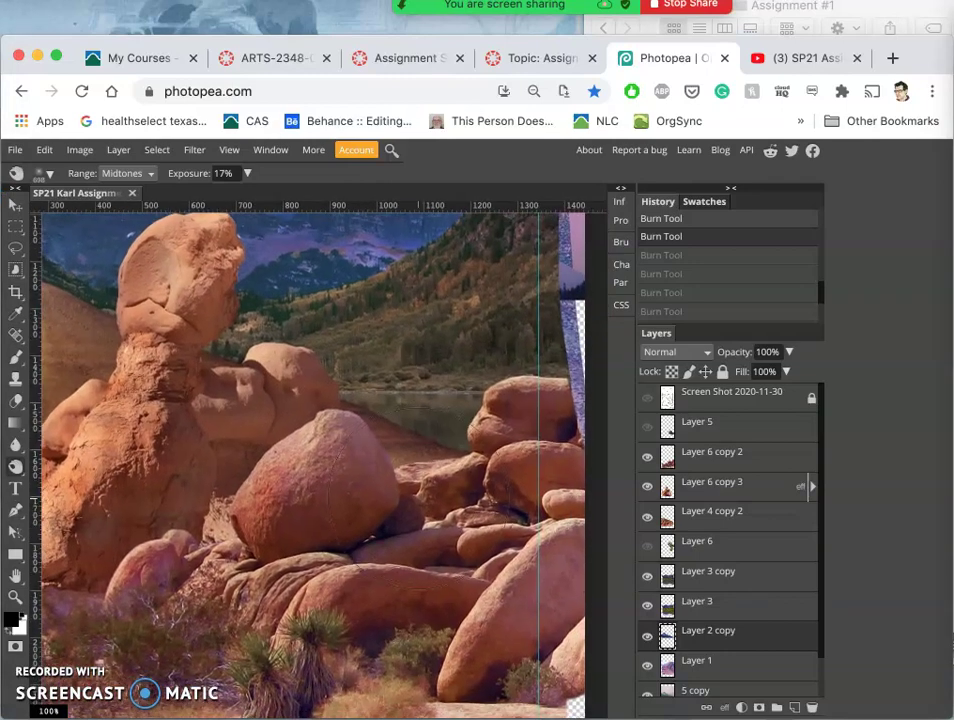
{"action": "scroll", "coordinate": [320, 460], "scroll_direction": "up", "scroll_amount": 4}
{"action": "scroll", "coordinate": [320, 460], "scroll_direction": "left", "scroll_amount": 2}
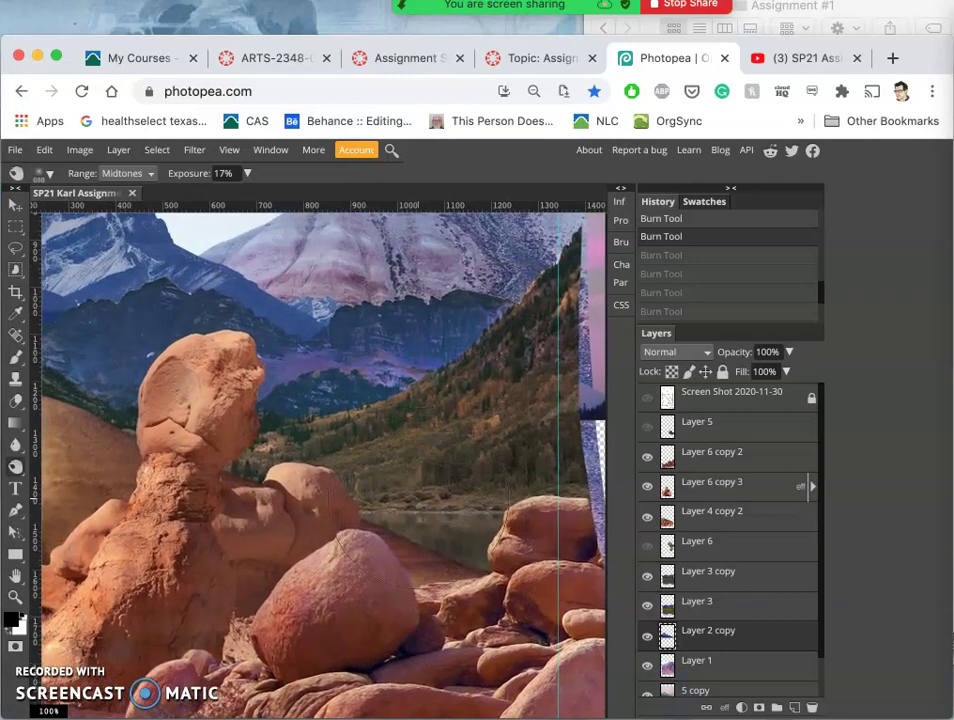
{"action": "scroll", "coordinate": [320, 460], "scroll_direction": "left", "scroll_amount": 5}
{"action": "scroll", "coordinate": [320, 460], "scroll_direction": "up", "scroll_amount": 2}
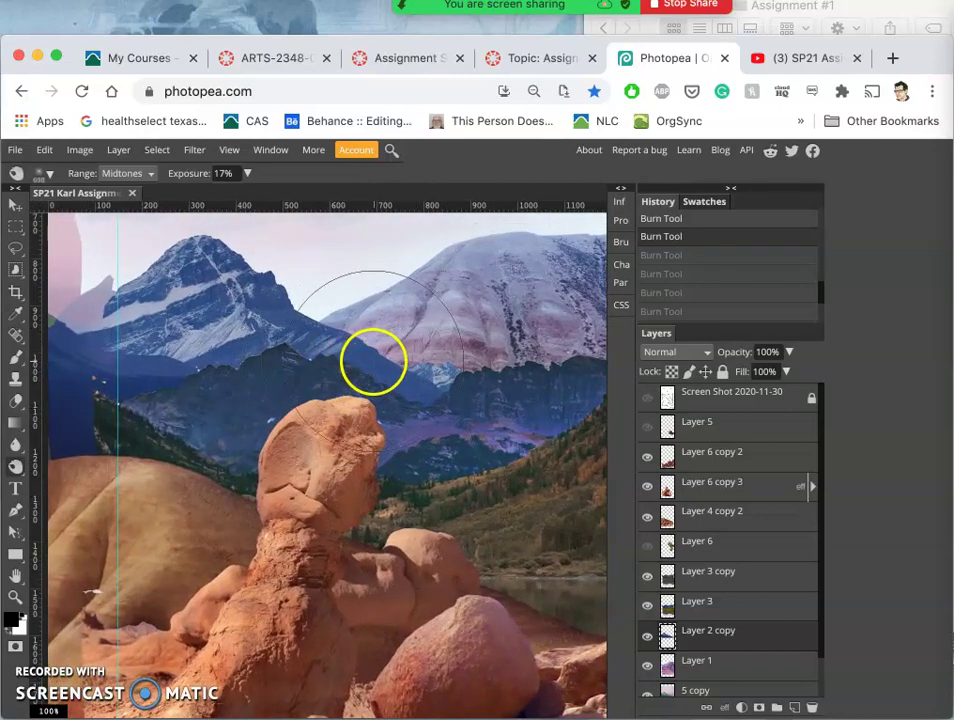
{"action": "scroll", "coordinate": [373, 364], "scroll_direction": "up", "scroll_amount": 2}
{"action": "scroll", "coordinate": [373, 364], "scroll_direction": "down", "scroll_amount": 2}
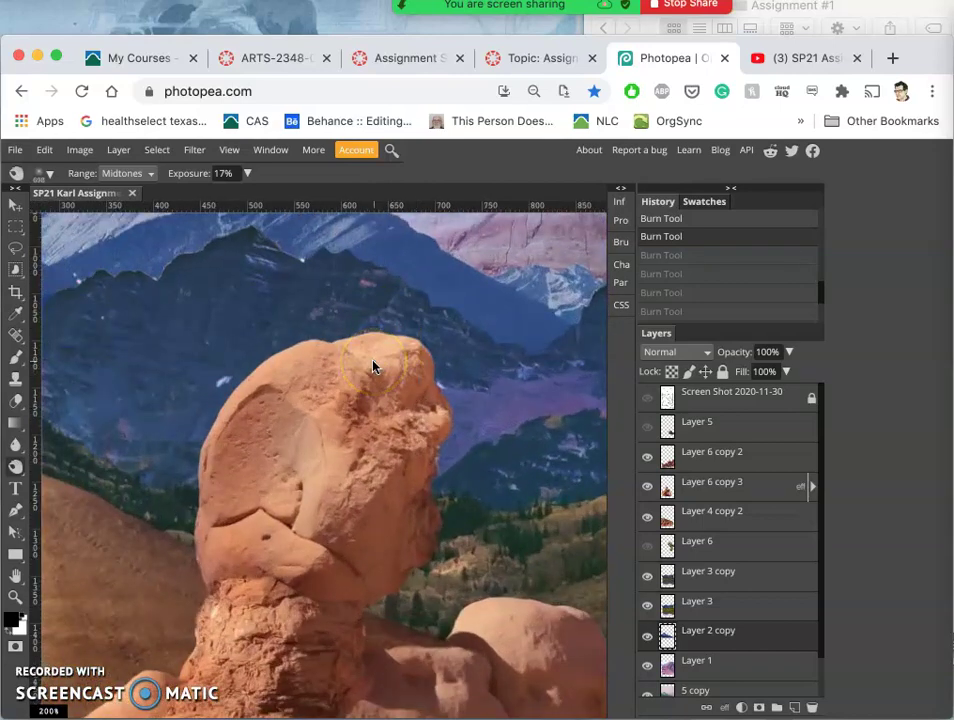
{"action": "scroll", "coordinate": [375, 366], "scroll_direction": "up", "scroll_amount": 3}
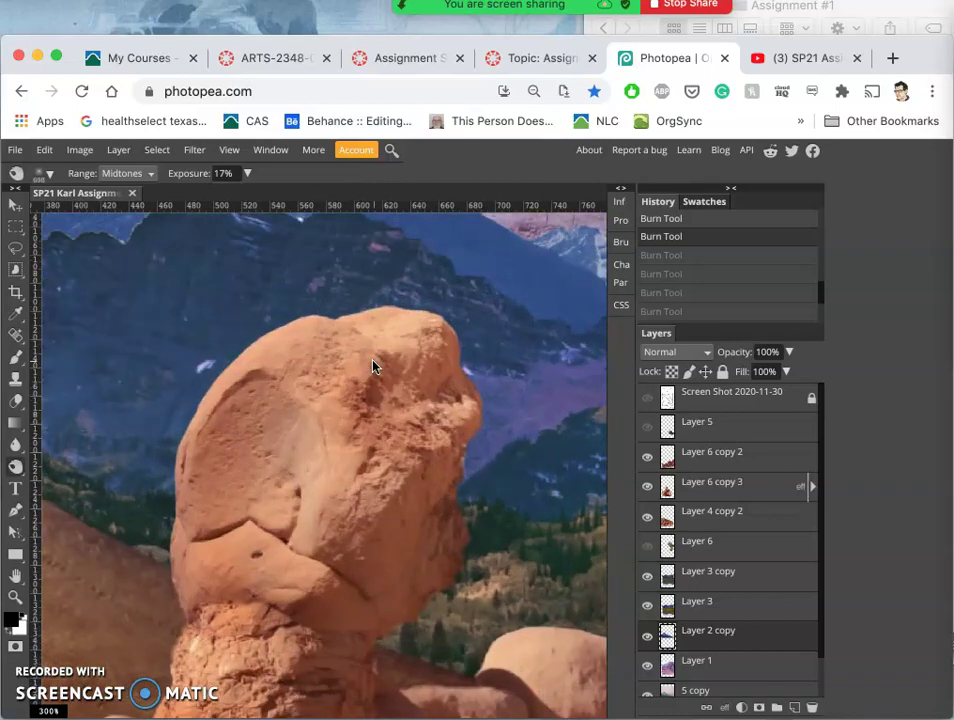
{"action": "scroll", "coordinate": [298, 310], "scroll_direction": "up", "scroll_amount": 3}
{"action": "scroll", "coordinate": [298, 310], "scroll_direction": "left", "scroll_amount": 3}
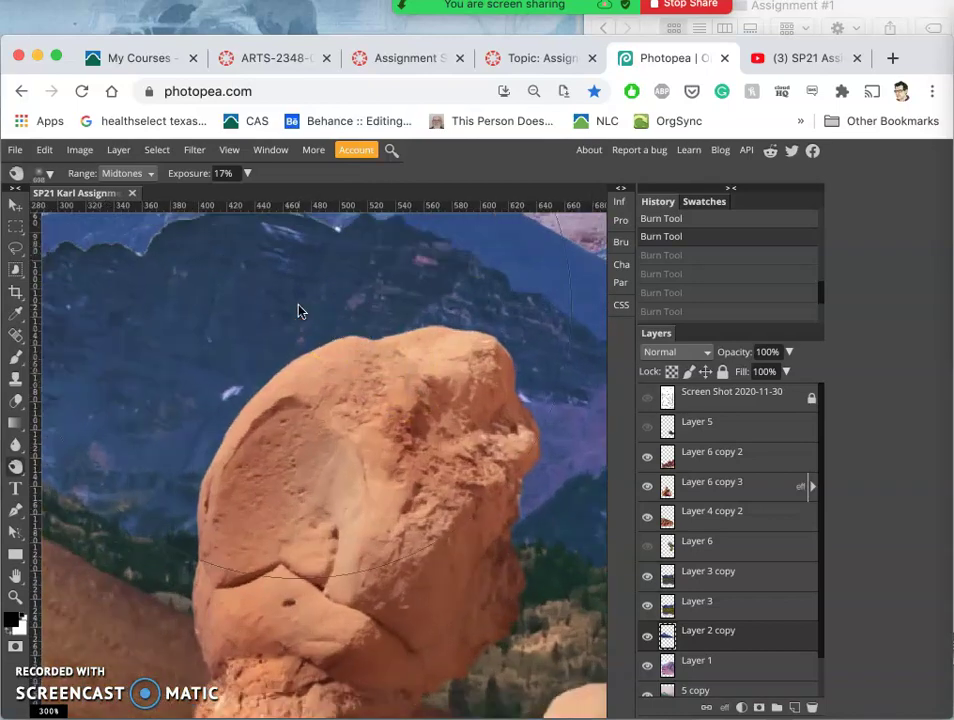
{"action": "mouse_move", "coordinate": [298, 310]}
{"action": "left_mouse_down"}
{"action": "mouse_move", "coordinate": [243, 226]}
{"action": "mouse_move", "coordinate": [270, 251]}
{"action": "mouse_move", "coordinate": [65, 210]}
{"action": "left_mouse_up"}
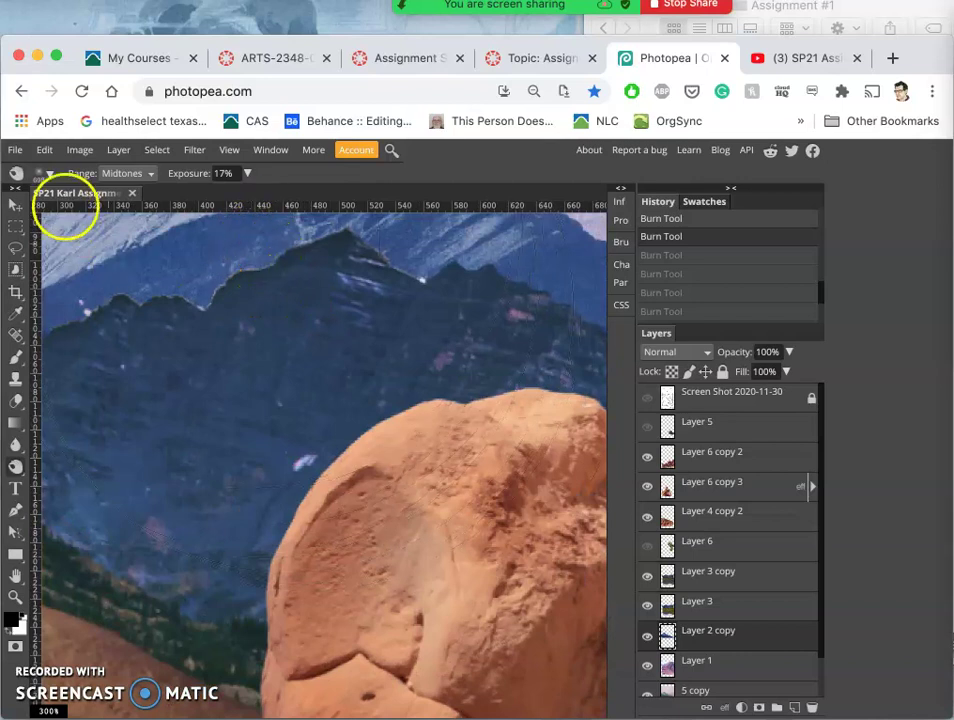
- Lasso the sky area above the ridge line, clear it, then undo the clear
{"action": "left_click", "coordinate": [14, 251]}
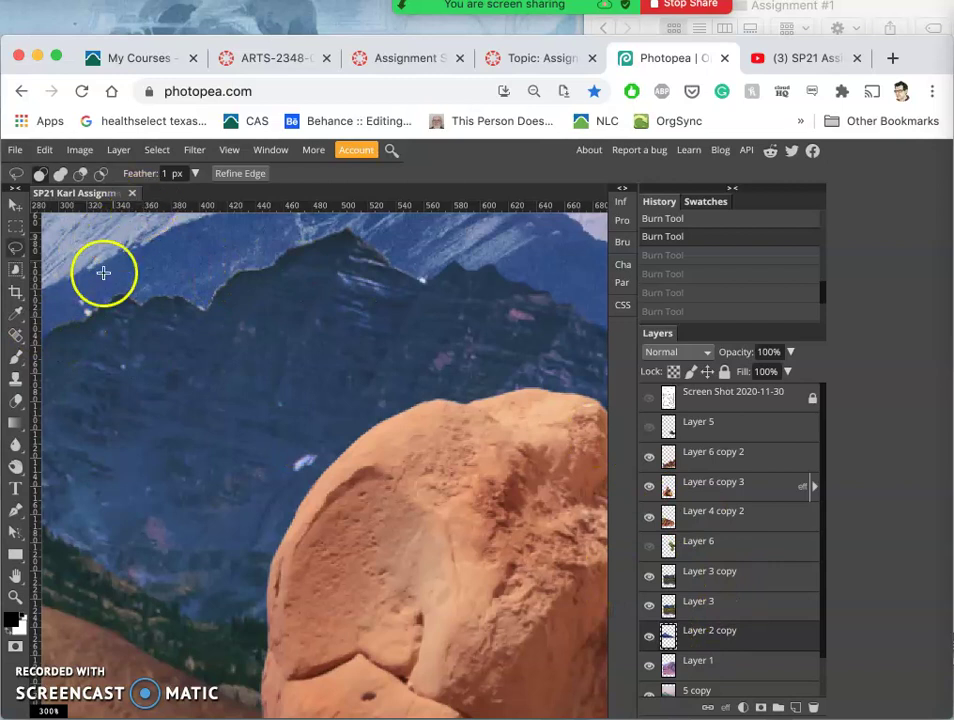
{"action": "left_click", "coordinate": [68, 324]}
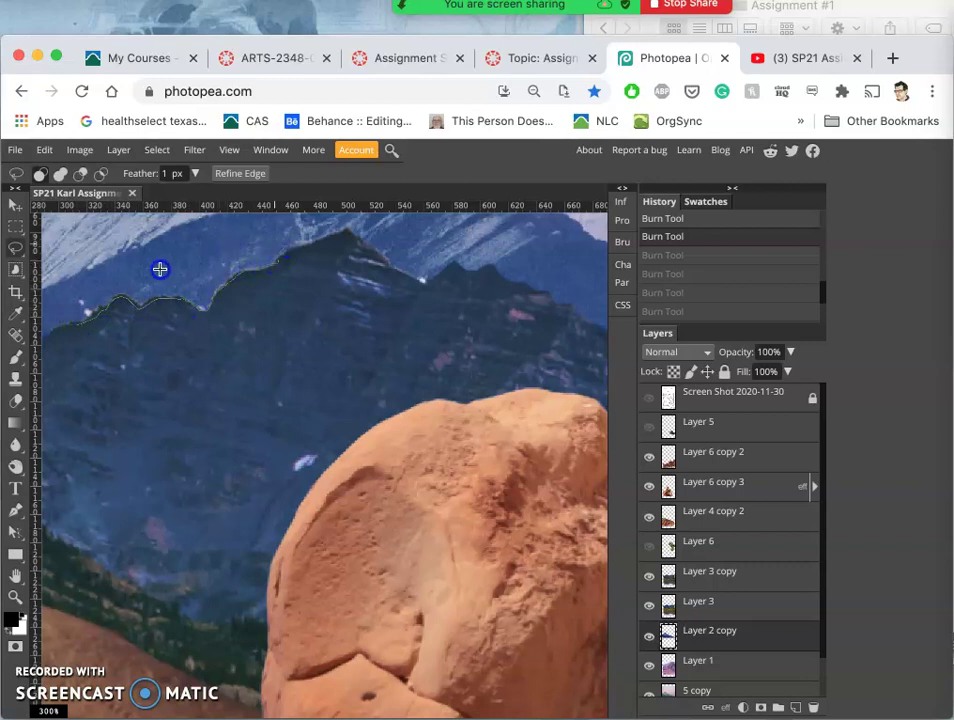
{"action": "left_click", "coordinate": [86, 287]}
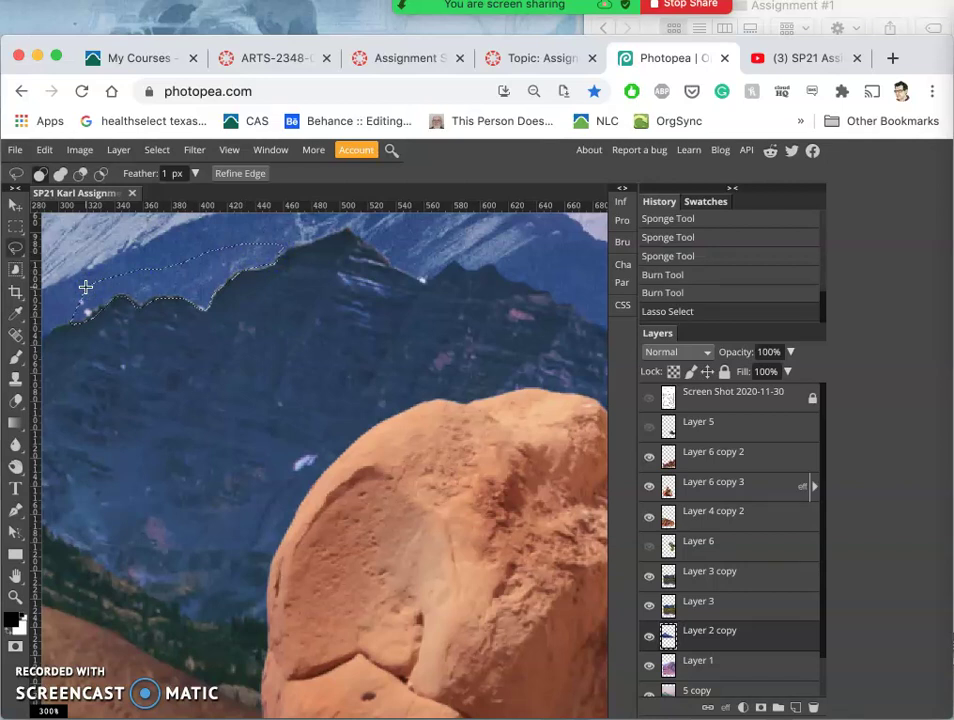
{"action": "key", "text": "BackSpace"}
{"action": "key", "text": "BackSpace"}
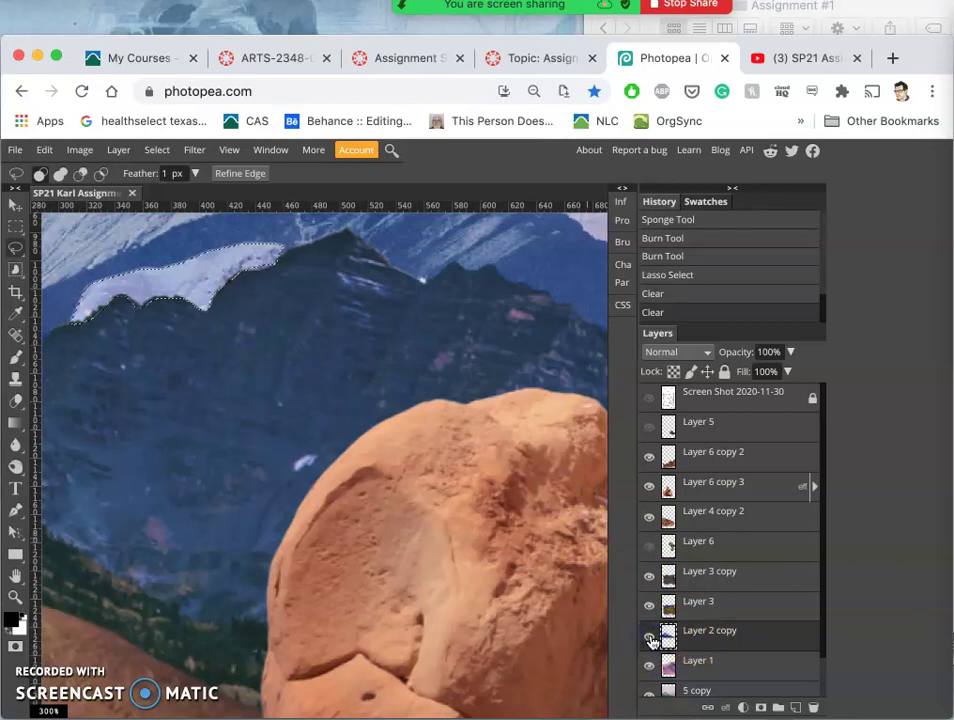
{"action": "key", "text": "ctrl+z"}
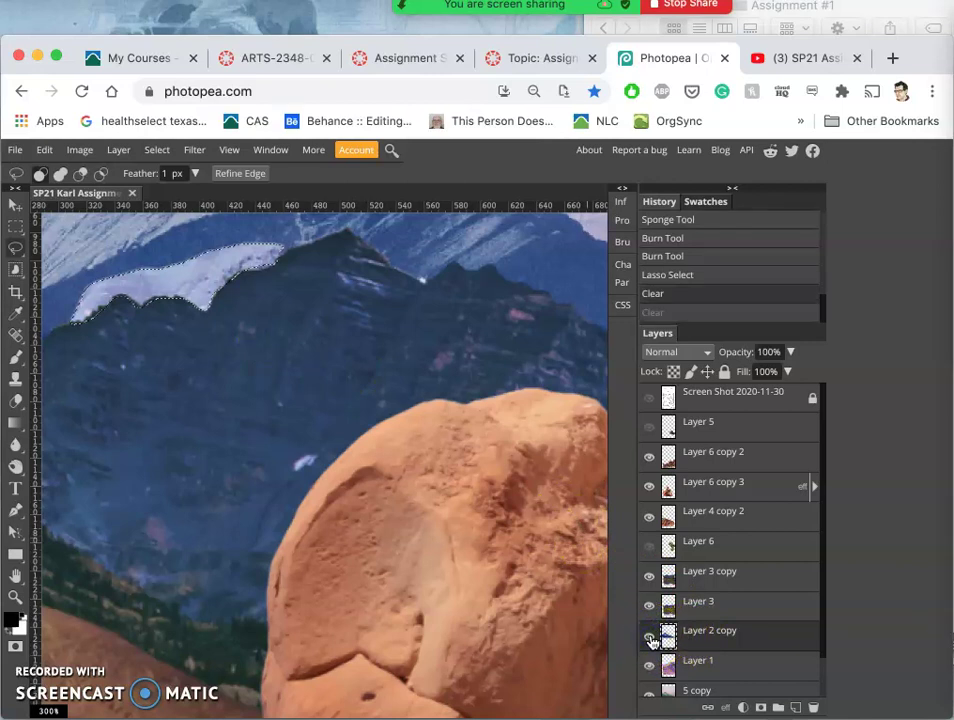
{"action": "key", "text": "ctrl+z"}
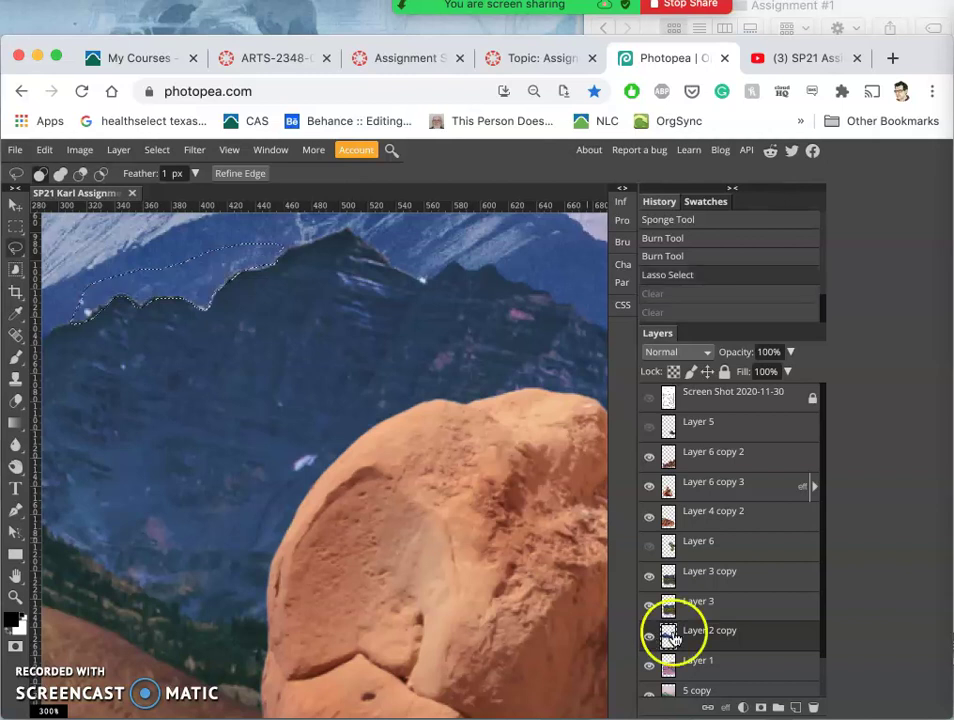
- Select Layer 3 copy and clear the lassoed strip above the ridge from it
{"action": "scroll", "coordinate": [725, 627], "scroll_direction": "down", "scroll_amount": 1}
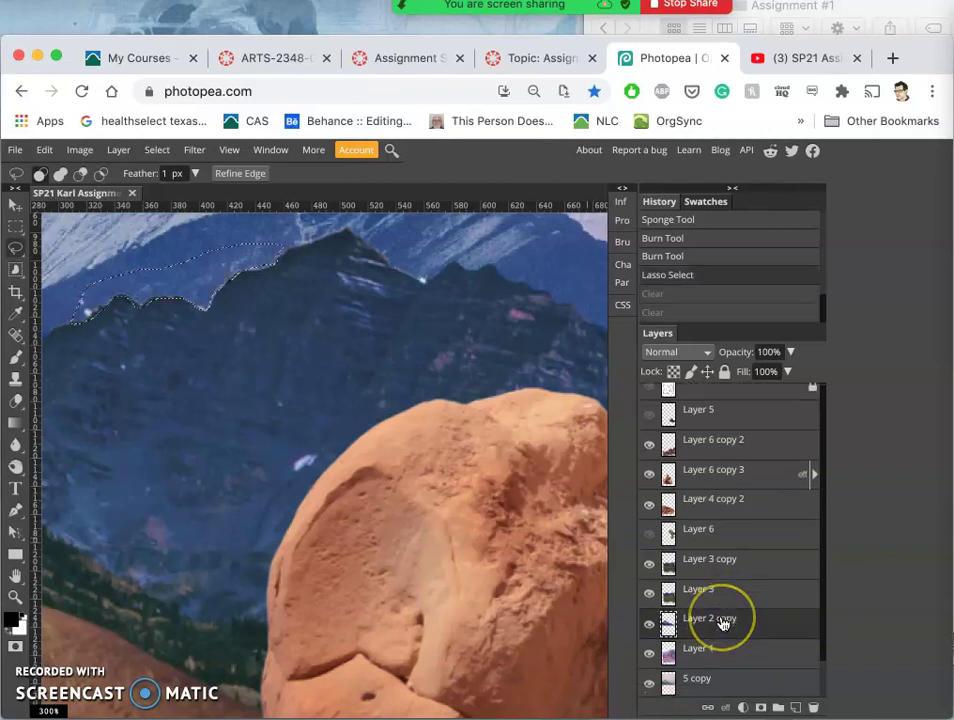
{"action": "scroll", "coordinate": [722, 623], "scroll_direction": "up", "scroll_amount": 1}
{"action": "left_click", "coordinate": [703, 576]}
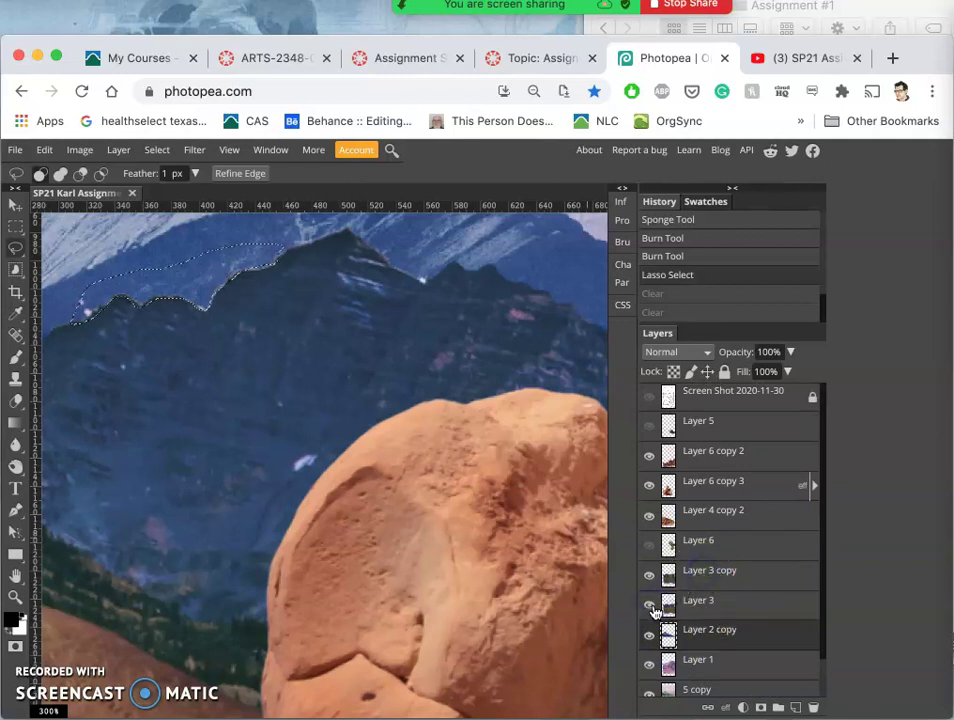
{"action": "left_click", "coordinate": [690, 638]}
{"action": "left_click_drag", "start_coordinate": [700, 611], "coordinate": [692, 571]}
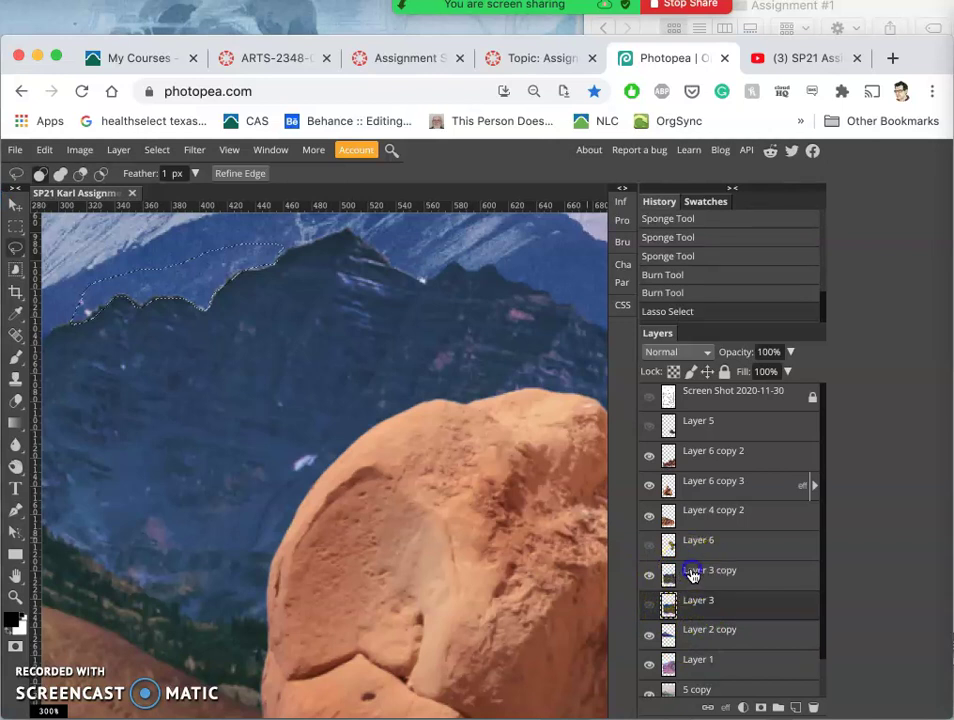
{"action": "key", "text": "BackSpace"}
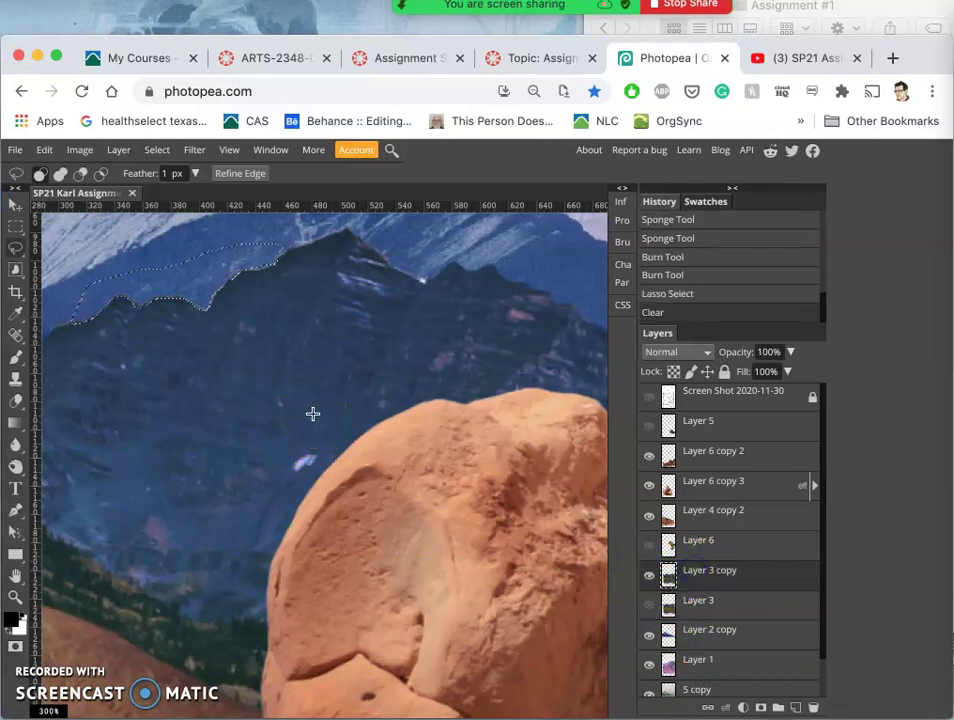
{"action": "left_click", "coordinate": [280, 377]}
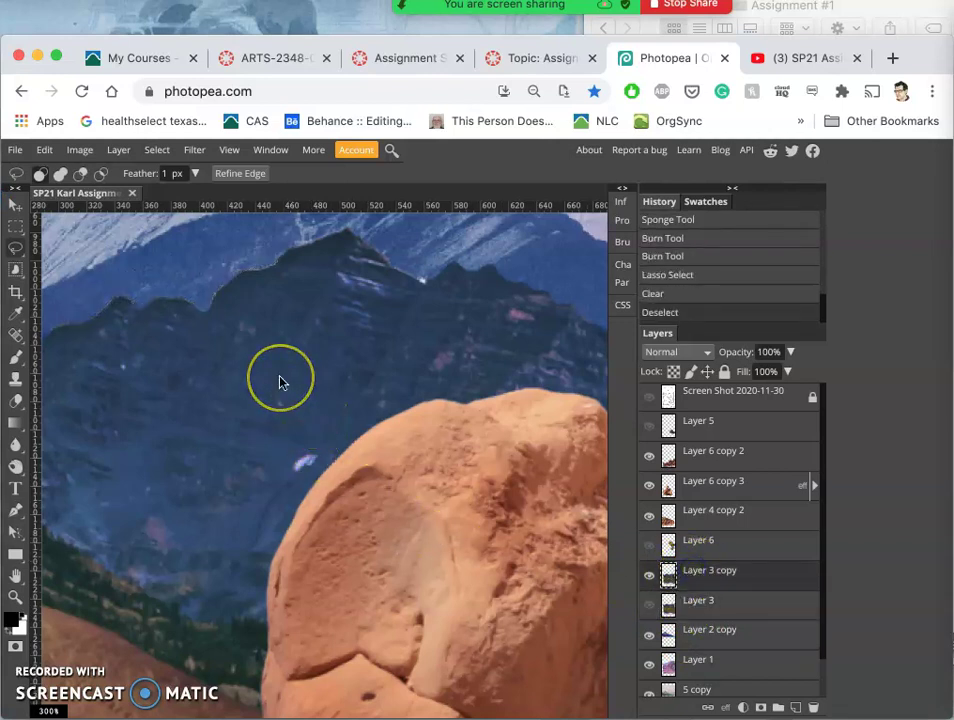
{"action": "key", "text": "ctrl+z"}
{"action": "key", "text": "ctrl+z"}
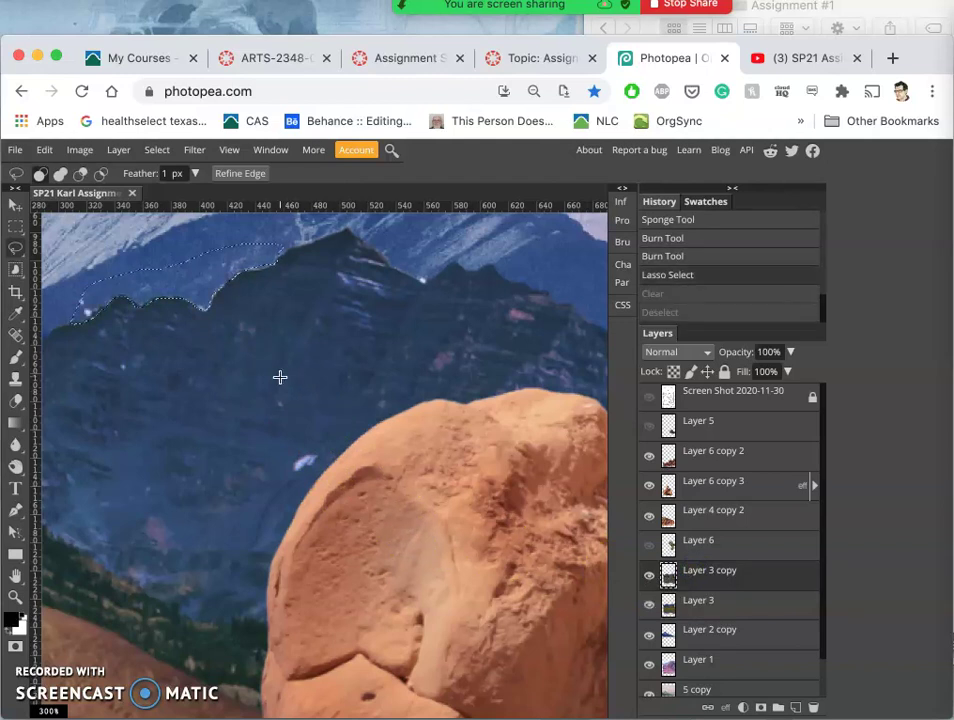
{"action": "key", "text": "Delete"}
{"action": "left_click", "coordinate": [291, 387]}
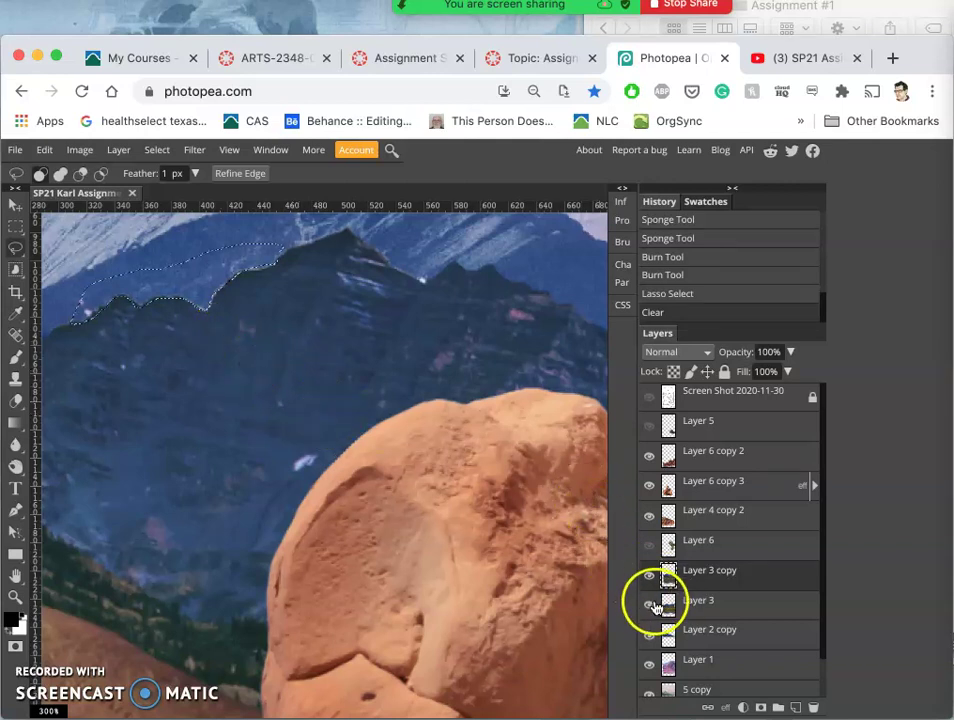
- Toggle Layer 3 copy's visibility to compare the mountains with and without it
{"action": "left_click", "coordinate": [648, 578]}
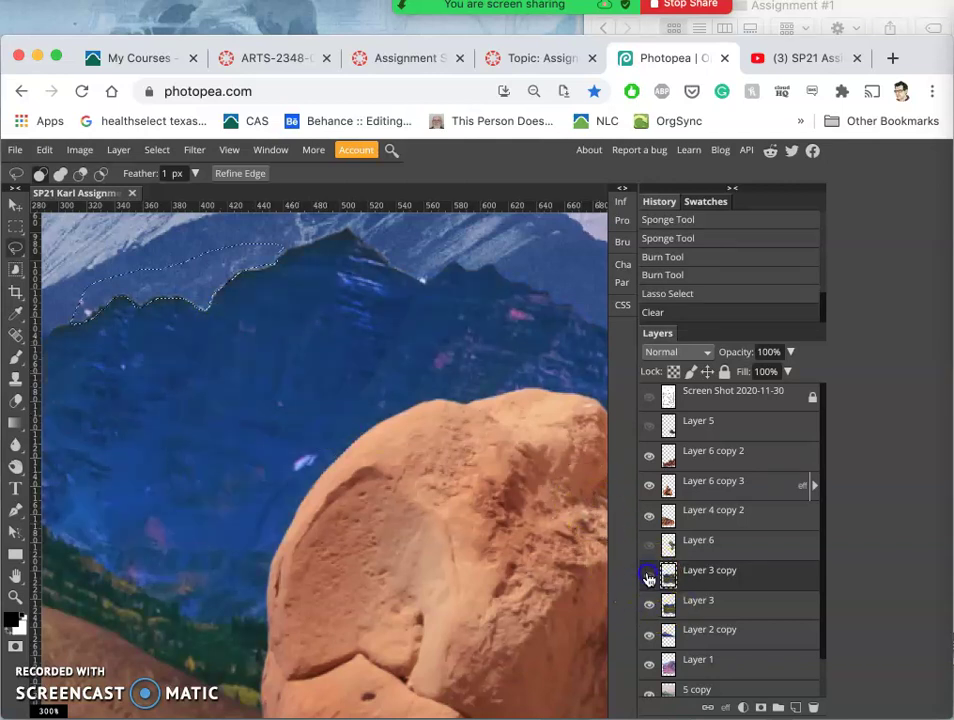
{"action": "left_click", "coordinate": [648, 578]}
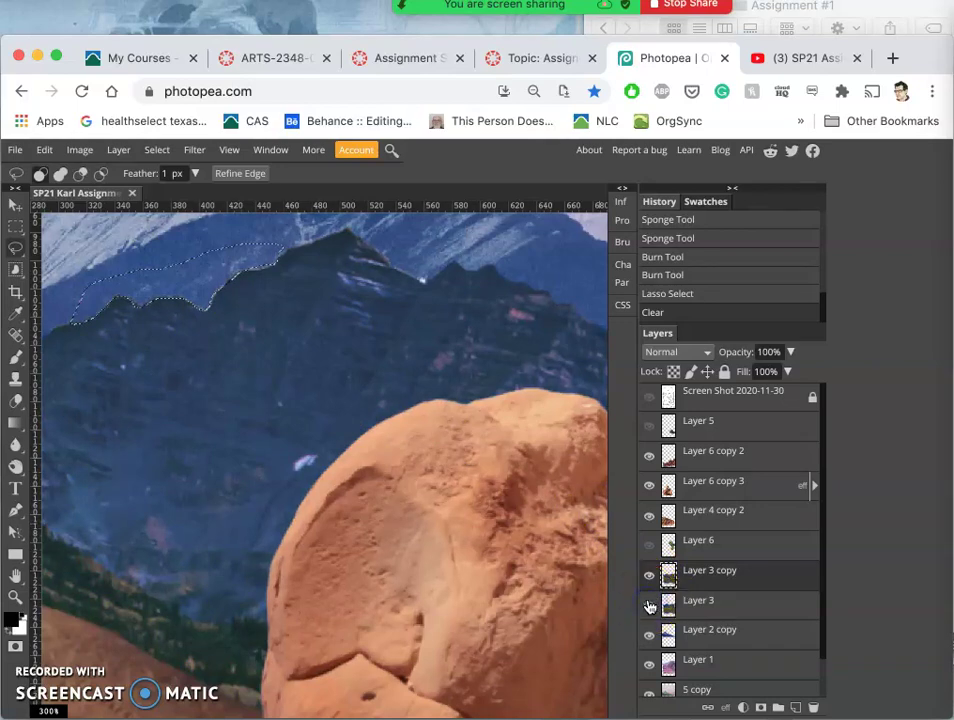
{"action": "scroll", "coordinate": [432, 498], "scroll_direction": "down", "scroll_amount": 5}
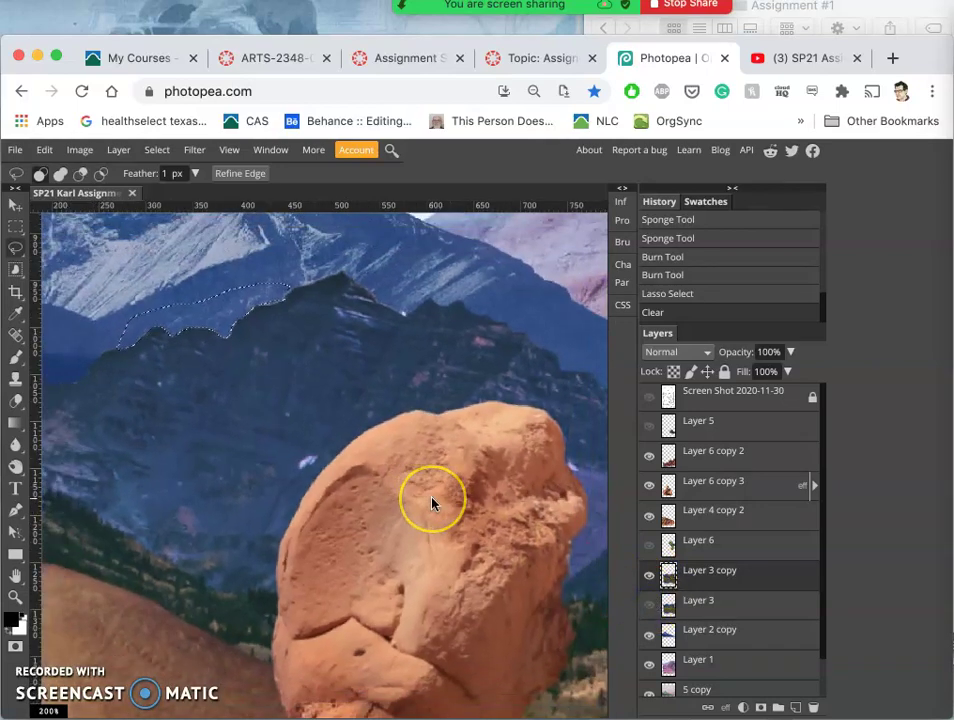
{"action": "scroll", "coordinate": [432, 503], "scroll_direction": "down", "scroll_amount": 2}
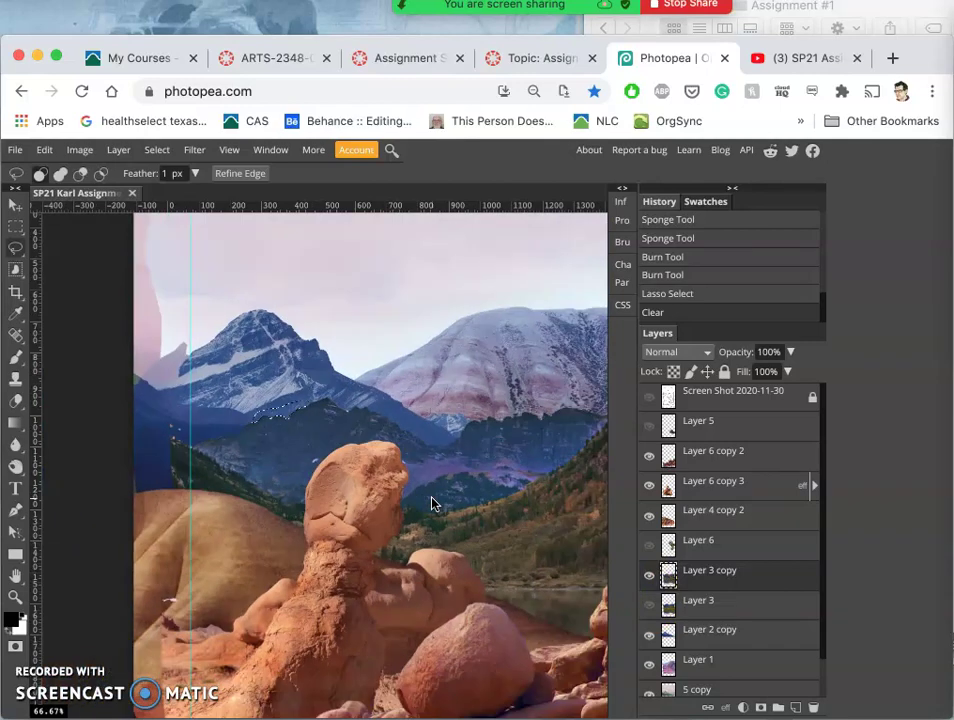
- Compare the collage with Layer 3 copy hidden and shown, leaving the green valley visible
{"action": "left_click", "coordinate": [650, 573]}
{"action": "left_click", "coordinate": [649, 578]}
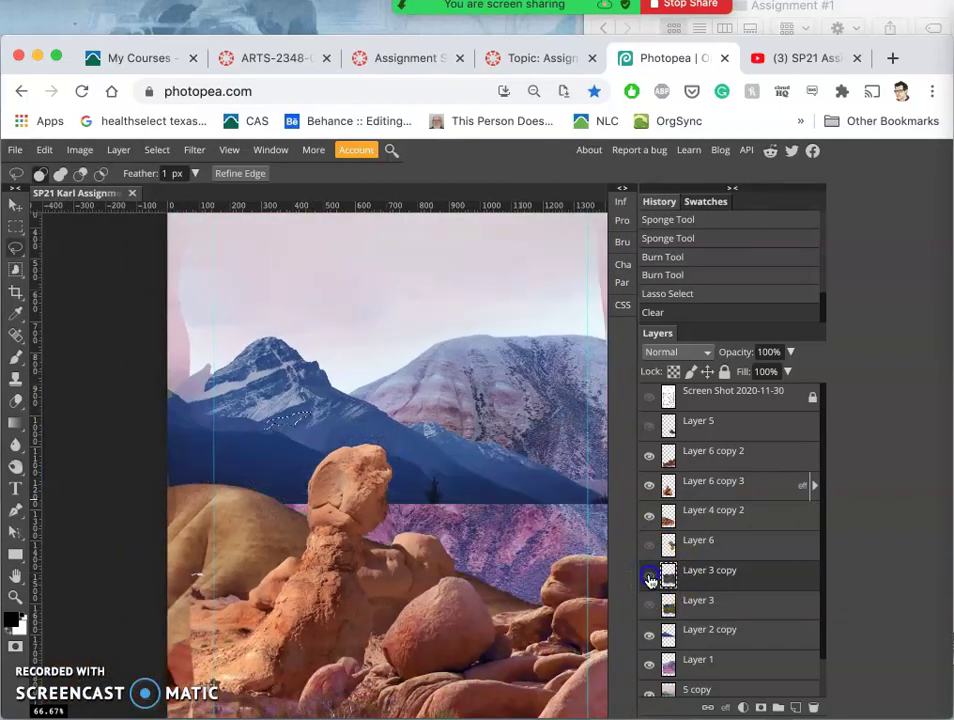
{"action": "left_click", "coordinate": [650, 580]}
{"action": "left_click", "coordinate": [650, 580]}
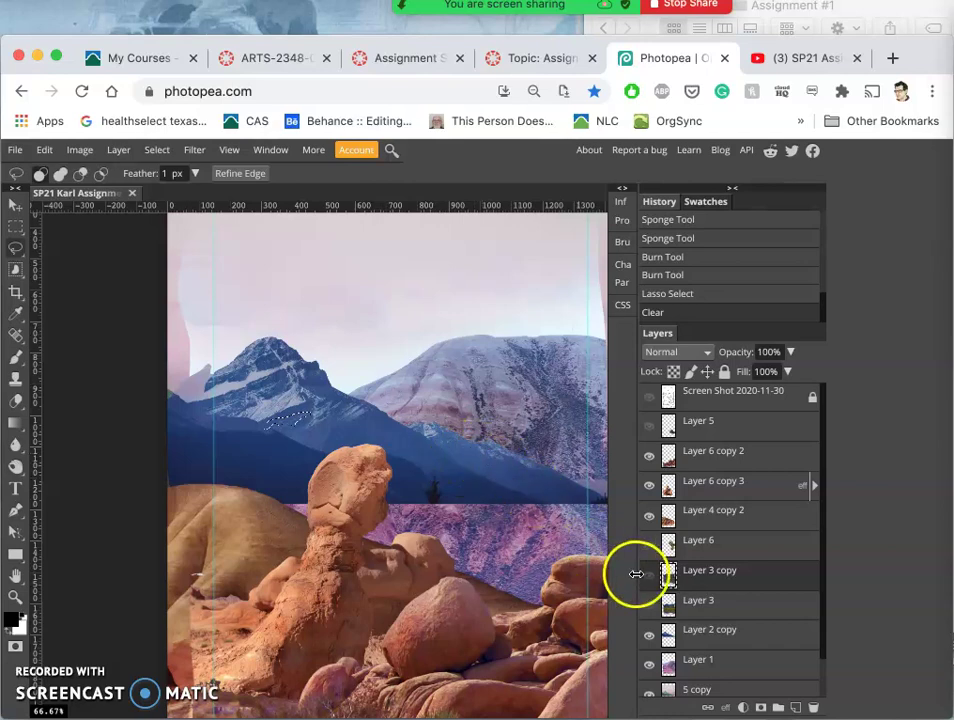
{"action": "scroll", "coordinate": [474, 485], "scroll_direction": "up", "scroll_amount": 1}
{"action": "scroll", "coordinate": [474, 485], "scroll_direction": "up", "scroll_amount": 4}
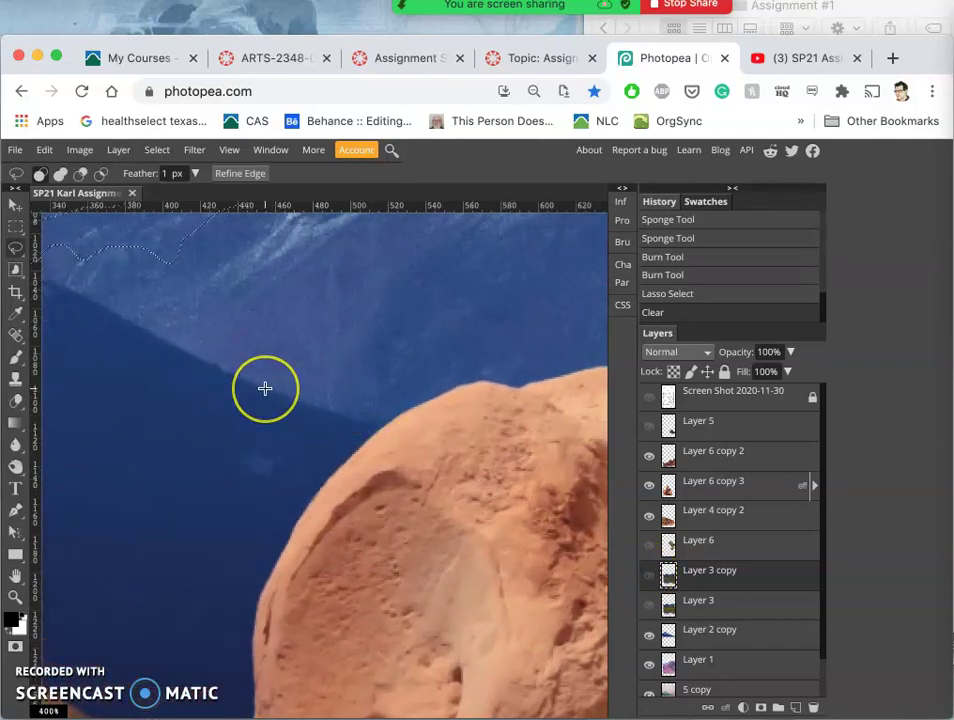
{"action": "scroll", "coordinate": [264, 388], "scroll_direction": "right", "scroll_amount": 5}
{"action": "scroll", "coordinate": [264, 388], "scroll_direction": "right", "scroll_amount": 2}
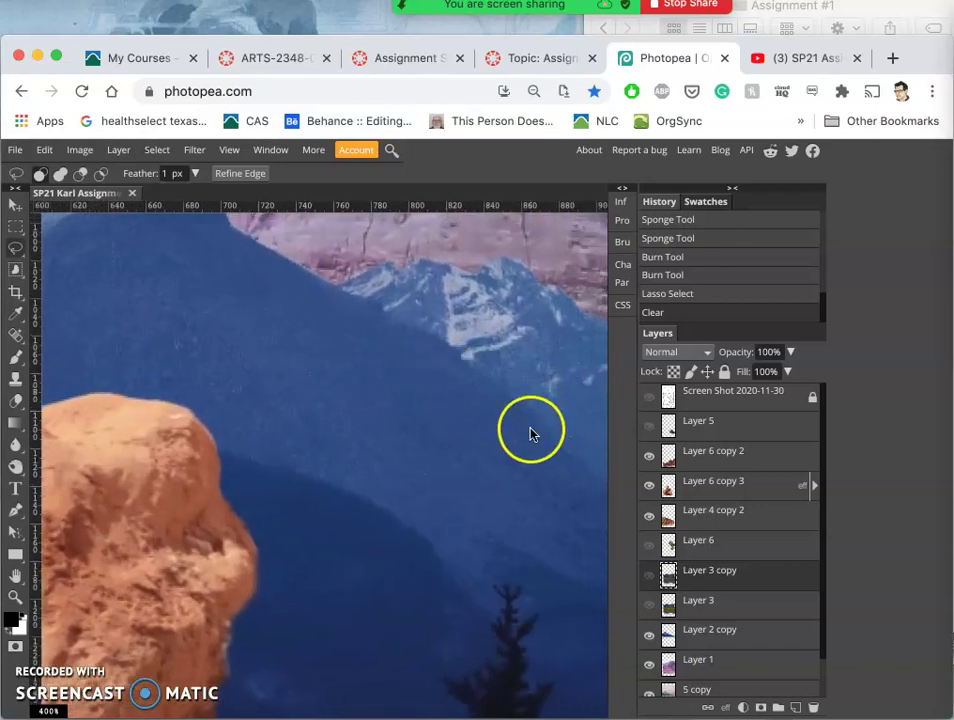
{"action": "scroll", "coordinate": [530, 433], "scroll_direction": "down", "scroll_amount": 4}
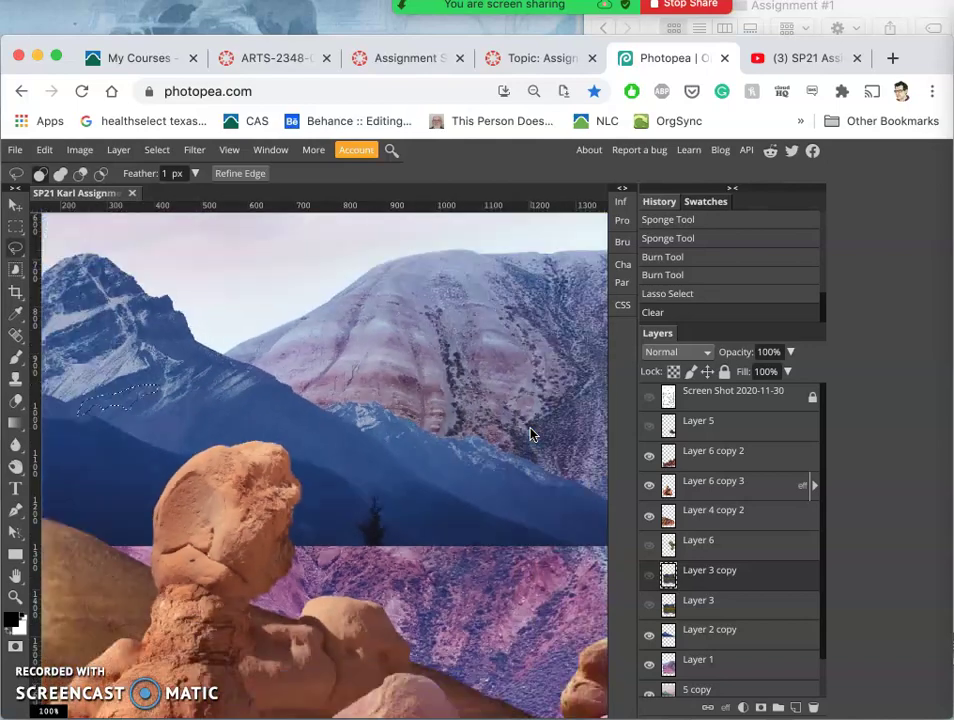
{"action": "left_click", "coordinate": [650, 578]}
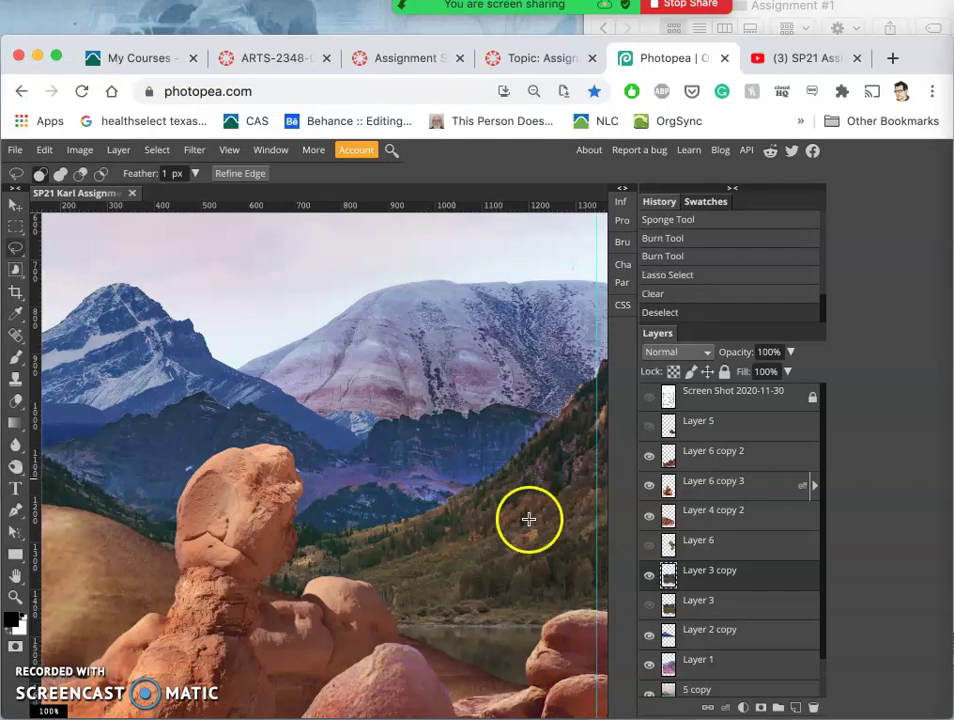
- Delete the unused Layer 3, zoom out to the whole collage, and save it
{"action": "left_click", "coordinate": [698, 614]}
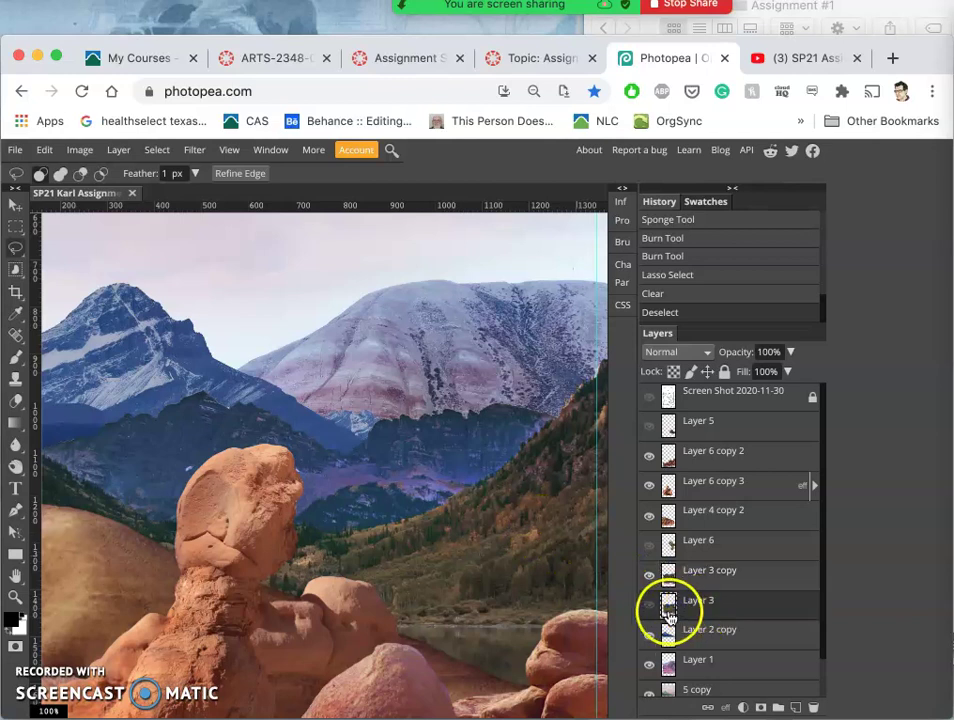
{"action": "left_click", "coordinate": [650, 606]}
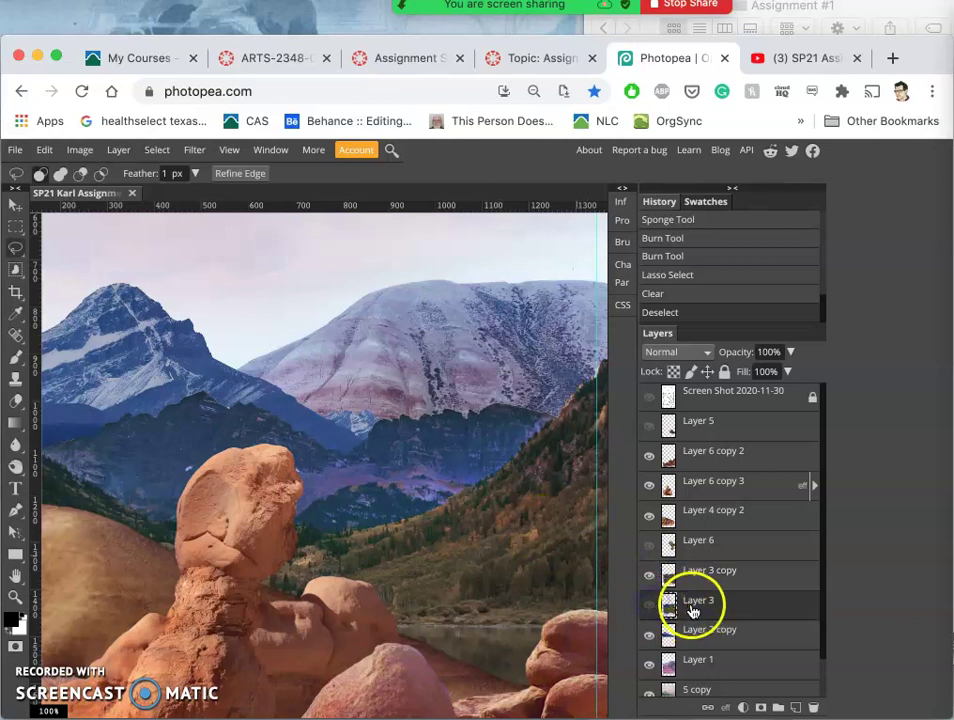
{"action": "key", "text": "Delete"}
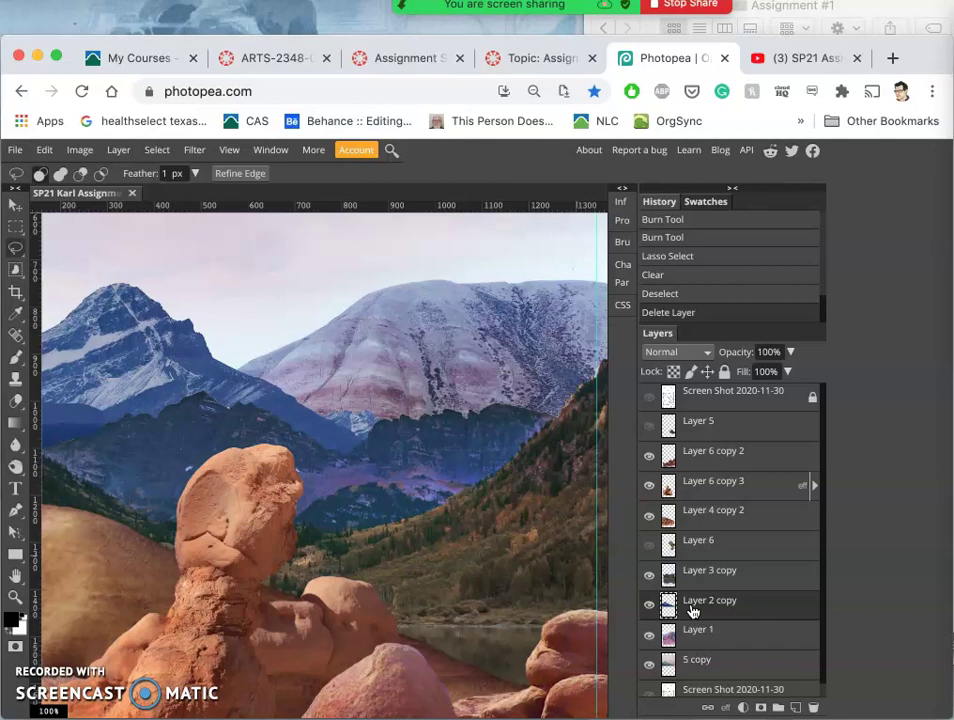
{"action": "key", "text": "super+minus"}
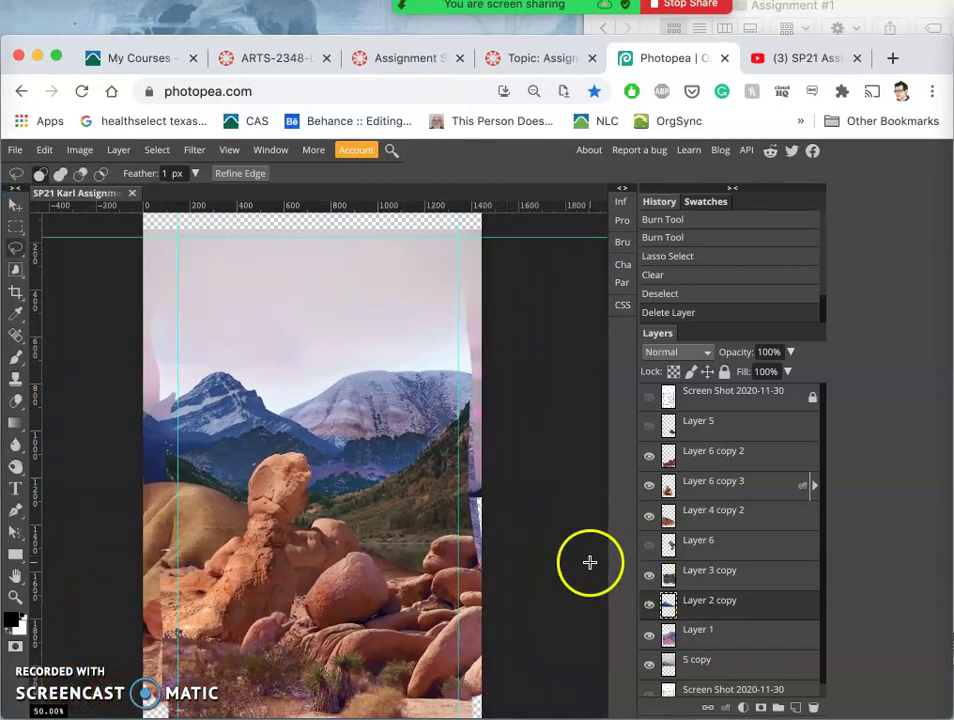
{"action": "left_click", "coordinate": [15, 150]}
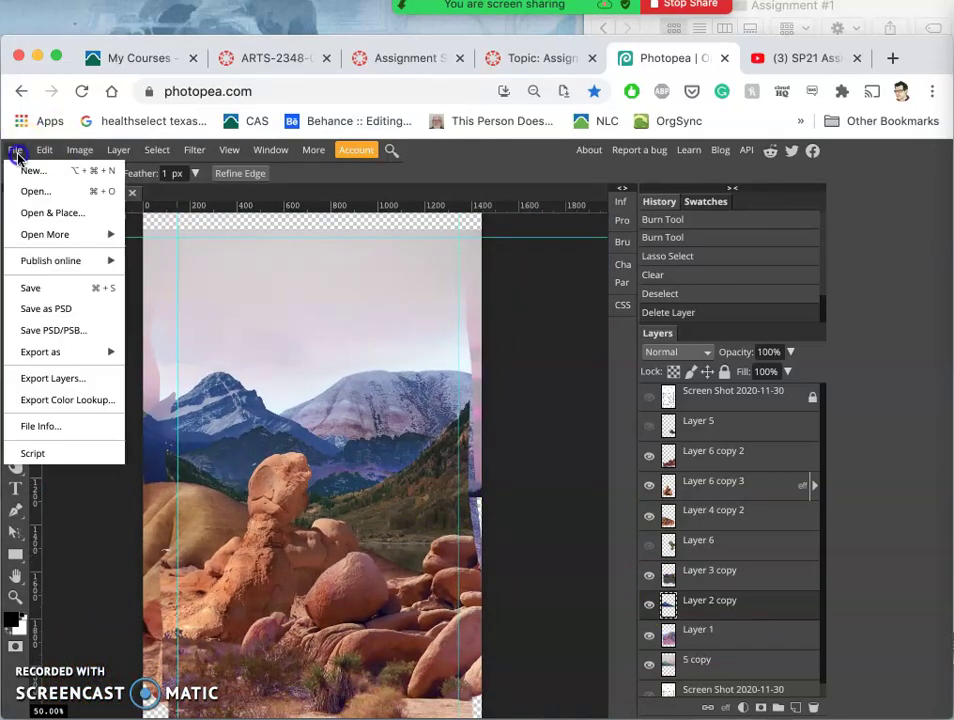
{"action": "left_click", "coordinate": [35, 289]}
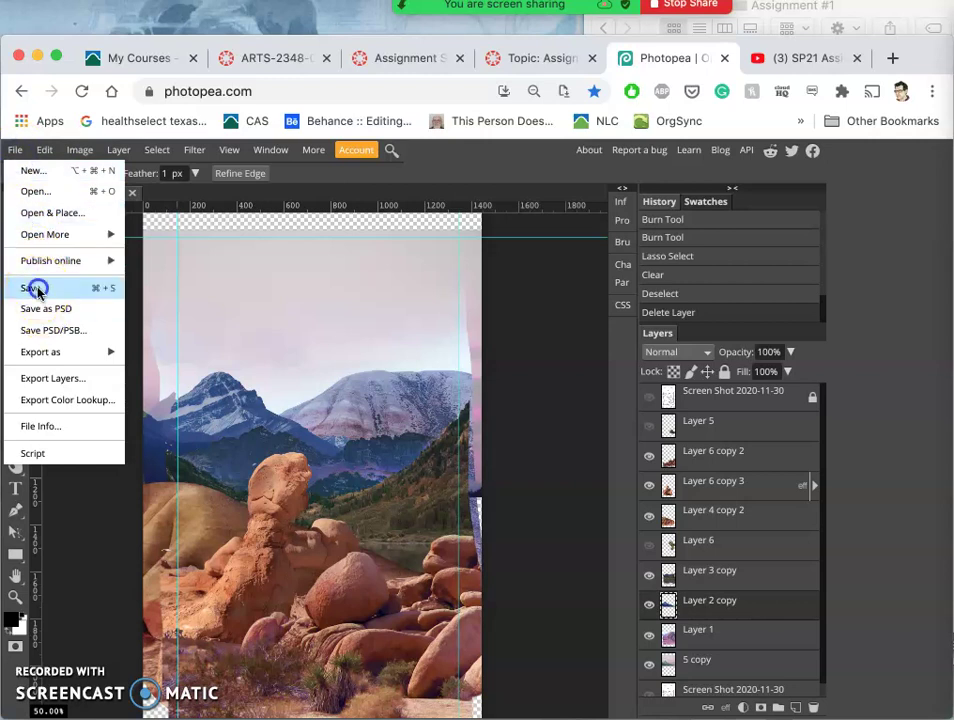
- Open Google Images in a new browser tab
{"action": "left_click", "coordinate": [893, 60]}
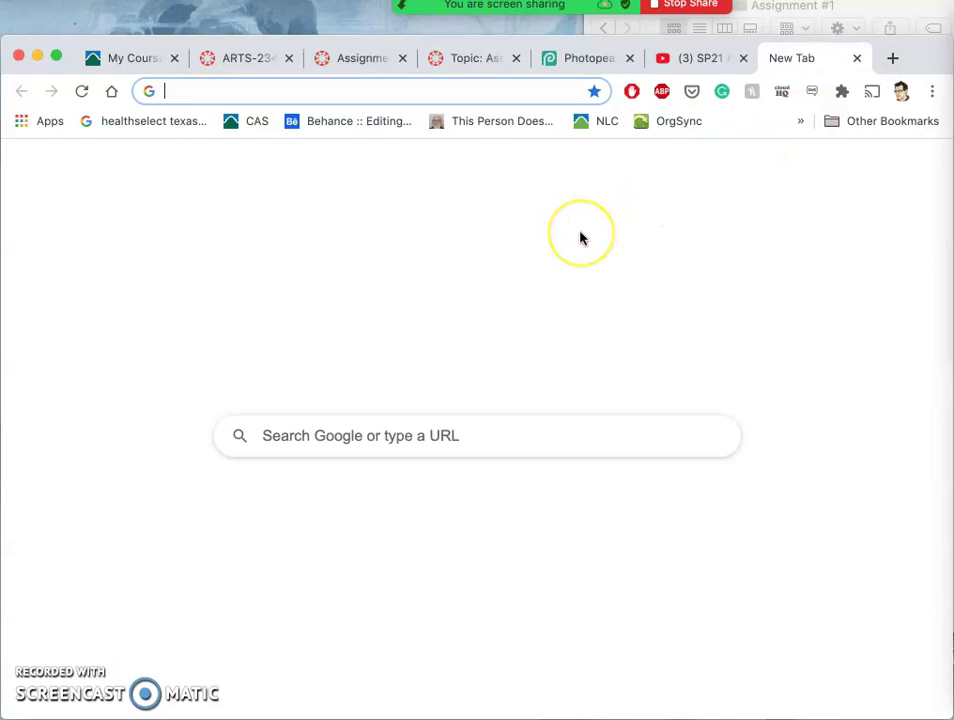
{"action": "type", "text": "google im"}
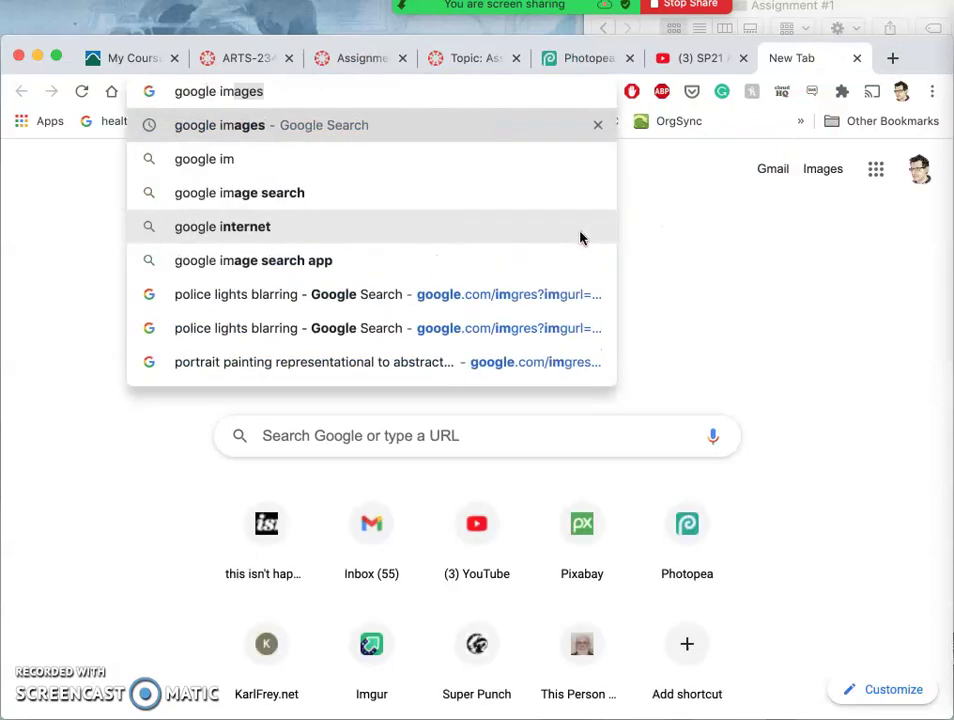
{"action": "key", "text": "Return"}
- Search images for 'misty texture overlay' and bring up the Size filter under Tools
{"action": "left_click", "coordinate": [362, 413]}
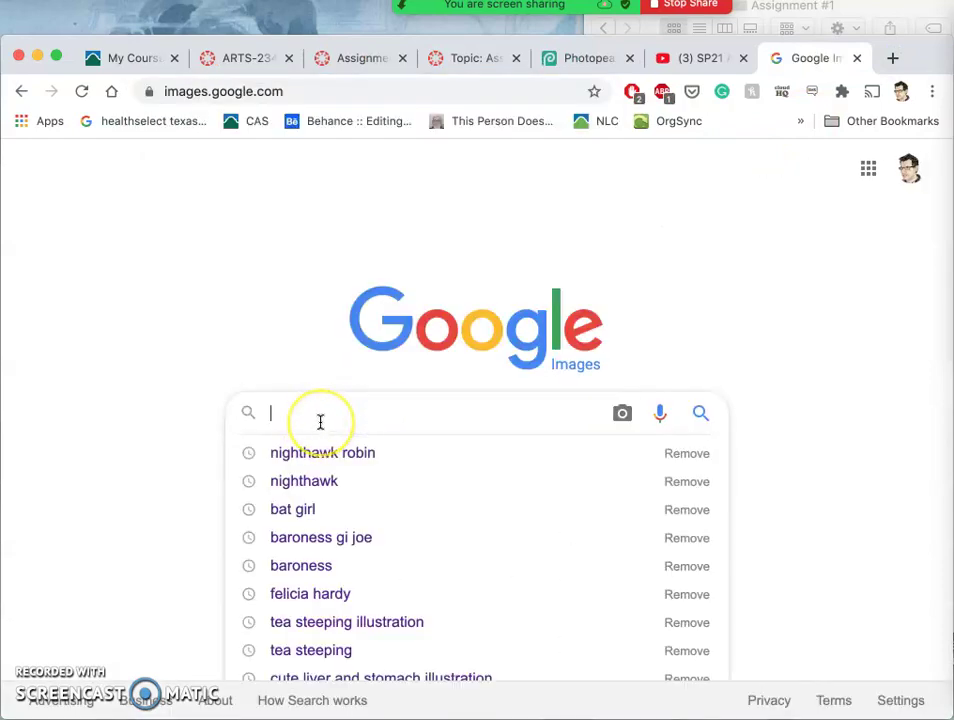
{"action": "type", "text": "misty"}
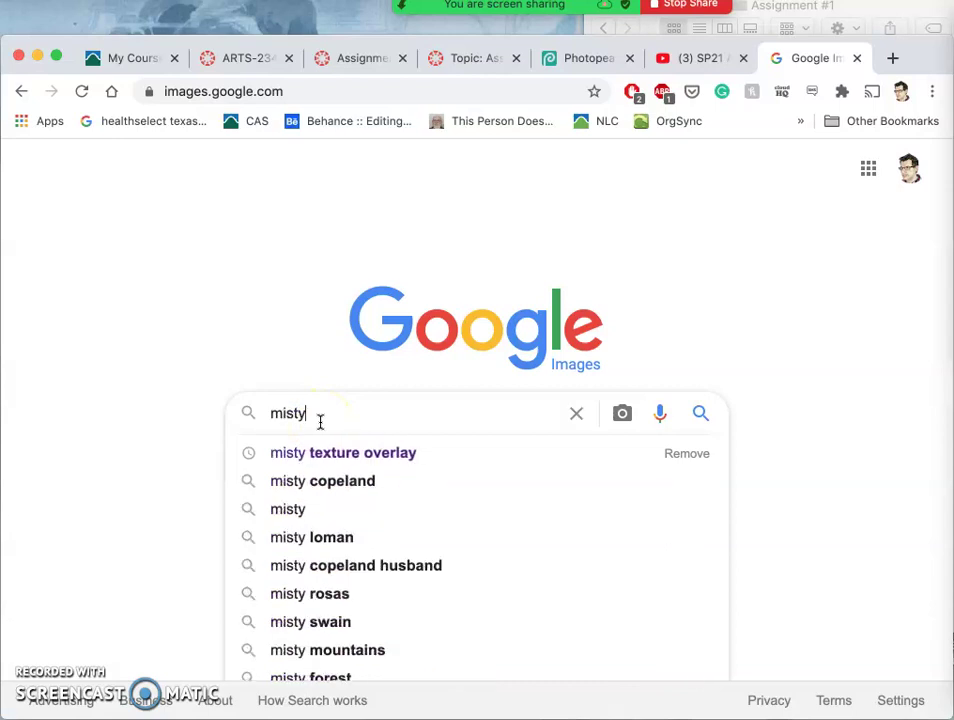
{"action": "left_click", "coordinate": [324, 452]}
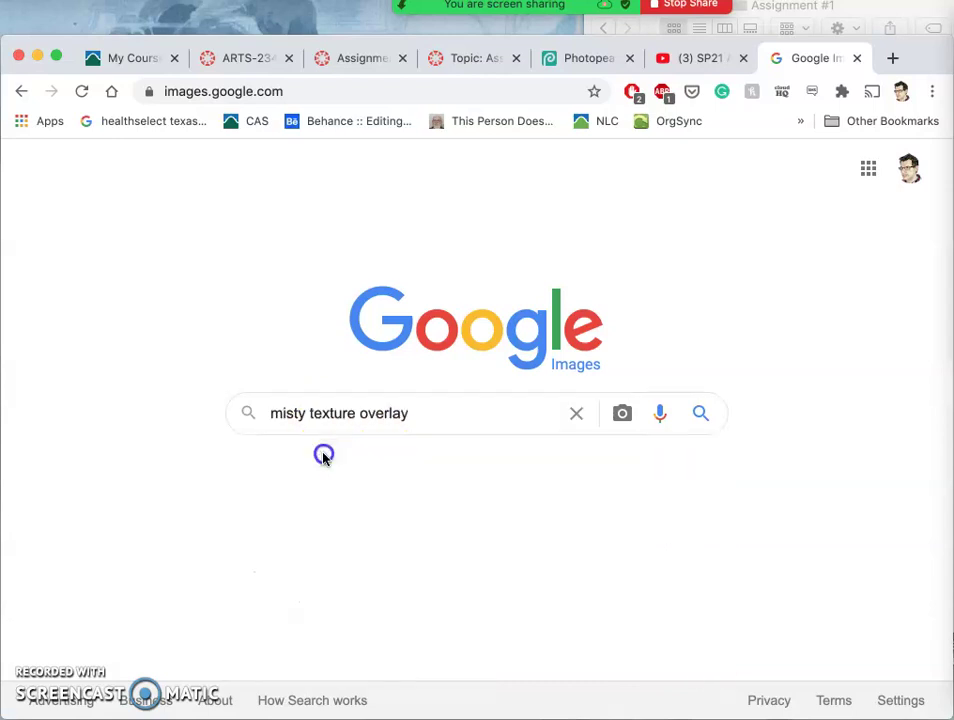
{"action": "left_click", "coordinate": [316, 442]}
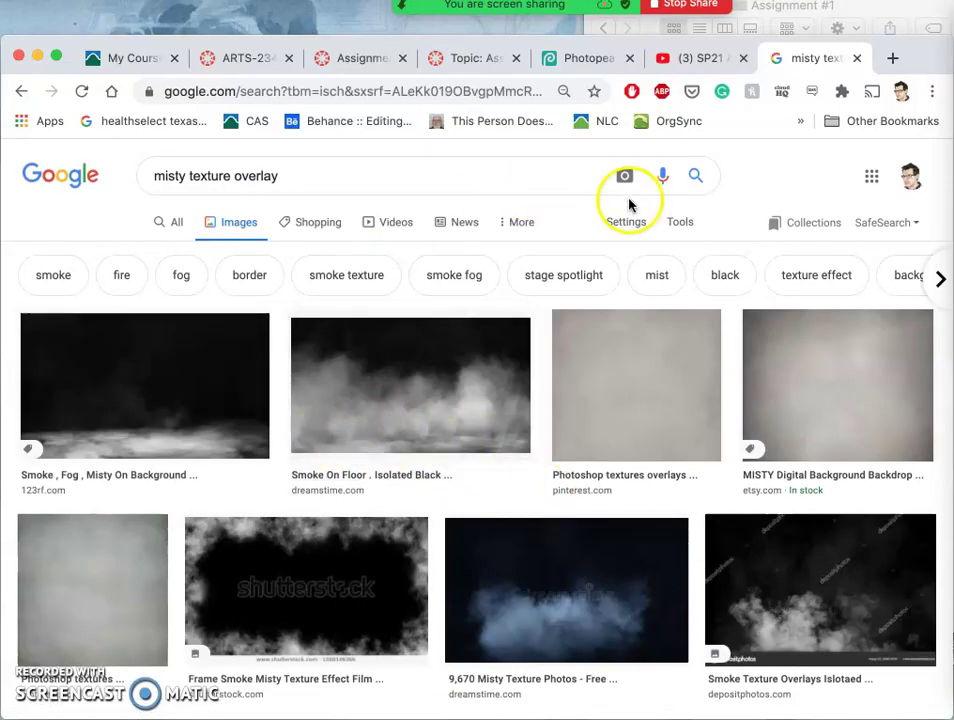
{"action": "left_click", "coordinate": [678, 222]}
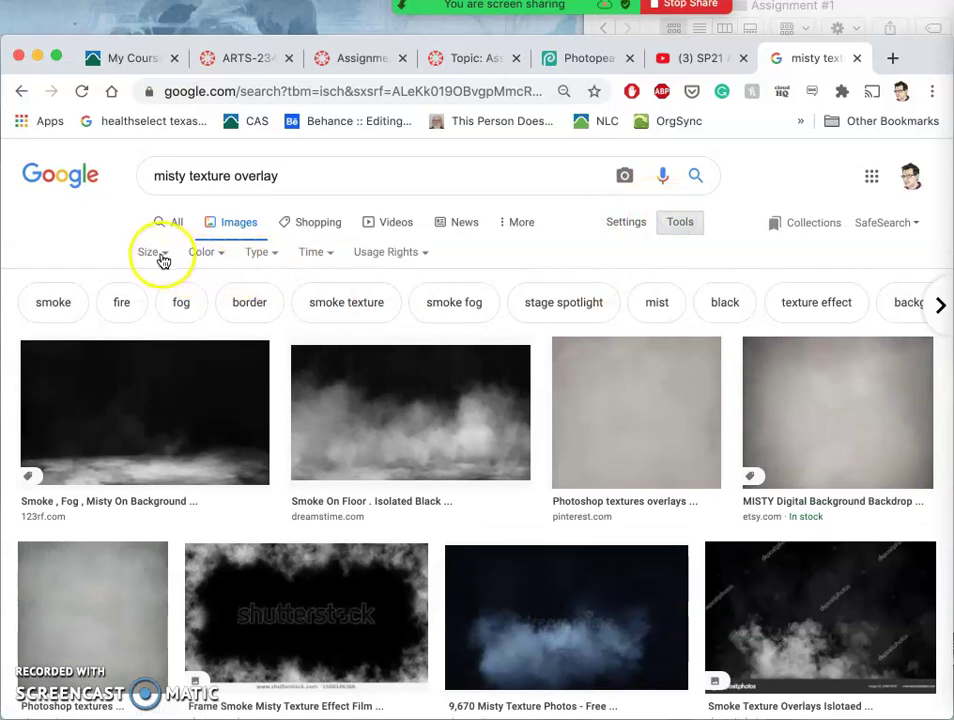
{"action": "left_click", "coordinate": [160, 256]}
- Filter results to Large images and open the Daily Texture fog image in a new tab
{"action": "left_click", "coordinate": [149, 305]}
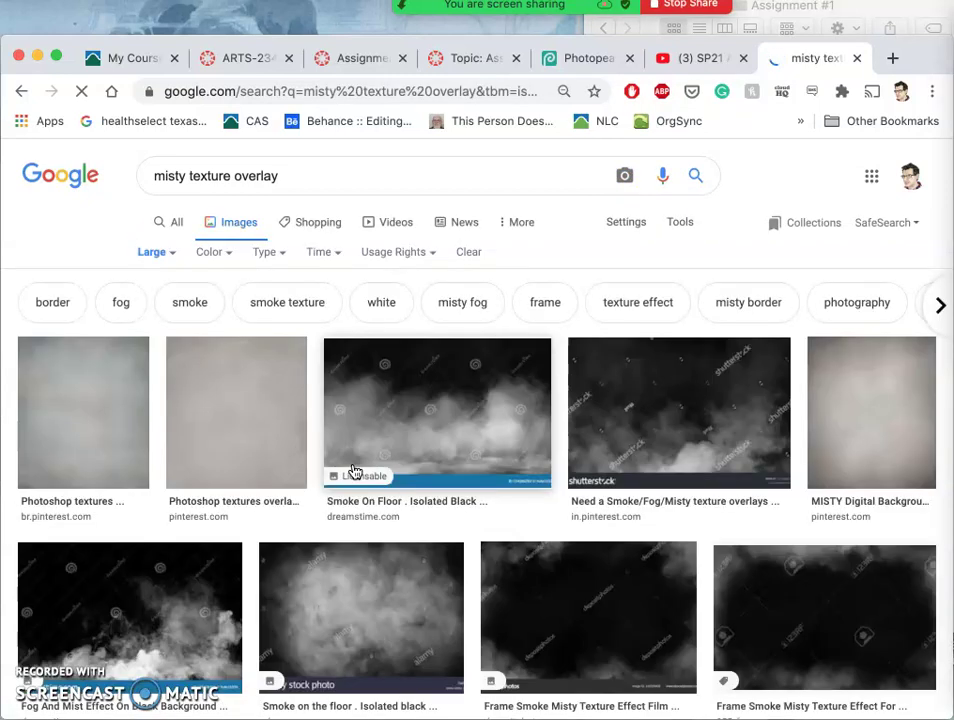
{"action": "scroll", "coordinate": [427, 548], "scroll_direction": "down", "scroll_amount": 5}
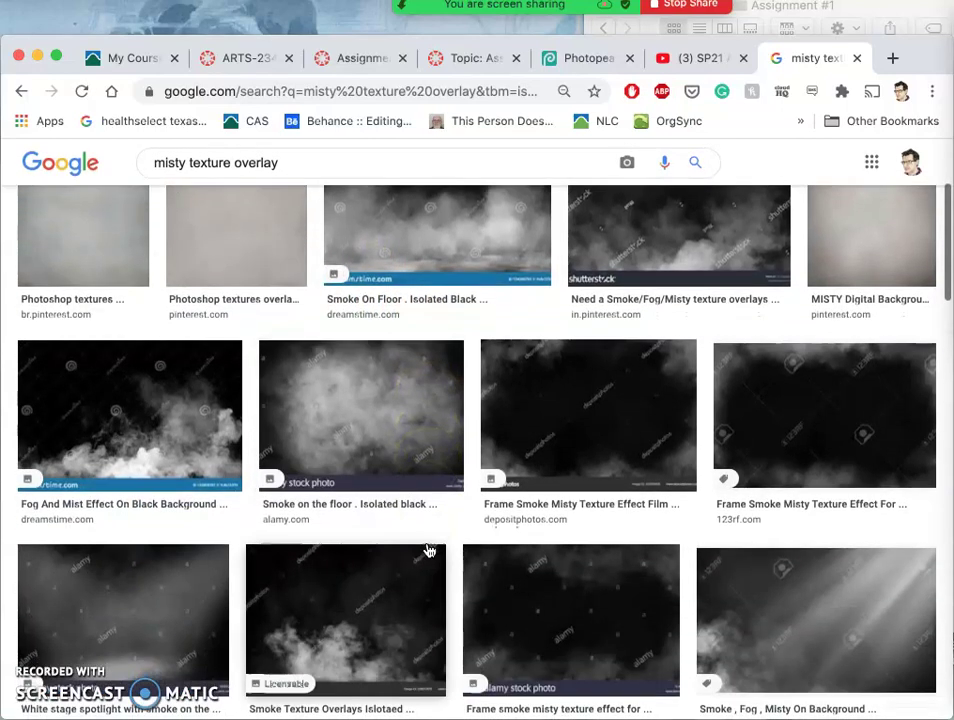
{"action": "scroll", "coordinate": [427, 550], "scroll_direction": "down", "scroll_amount": 5}
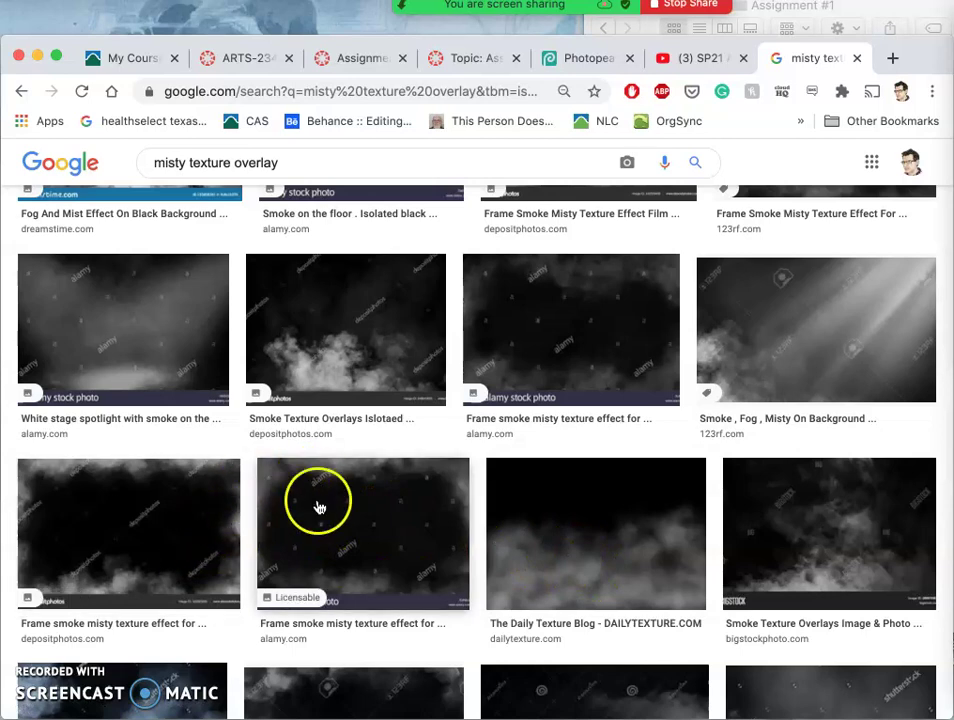
{"action": "scroll", "coordinate": [421, 529], "scroll_direction": "down", "scroll_amount": 5}
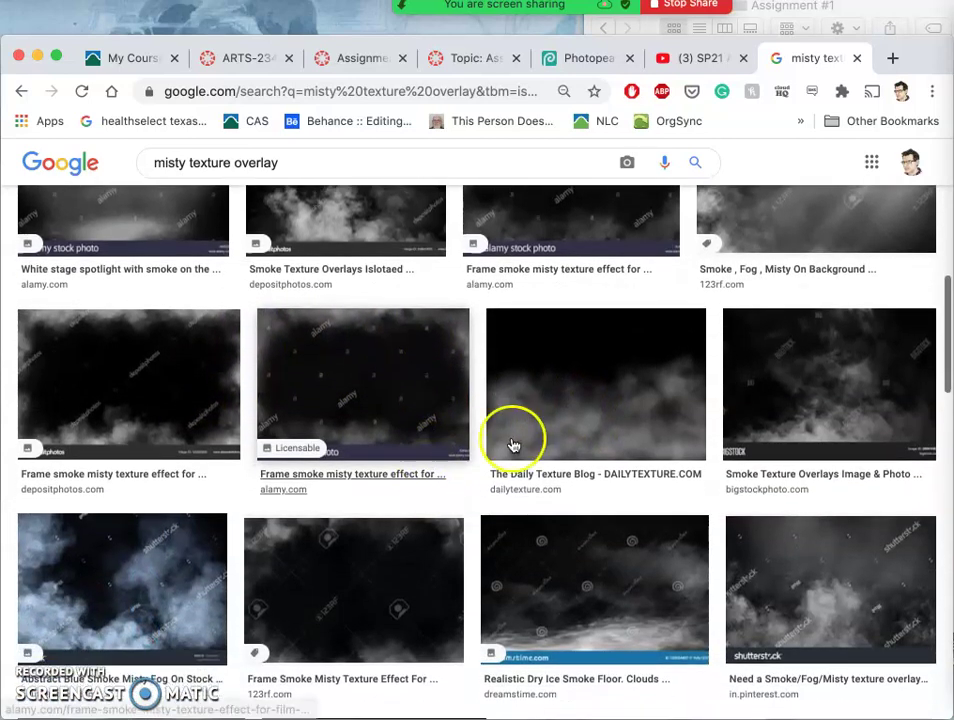
{"action": "right_click", "coordinate": [576, 402]}
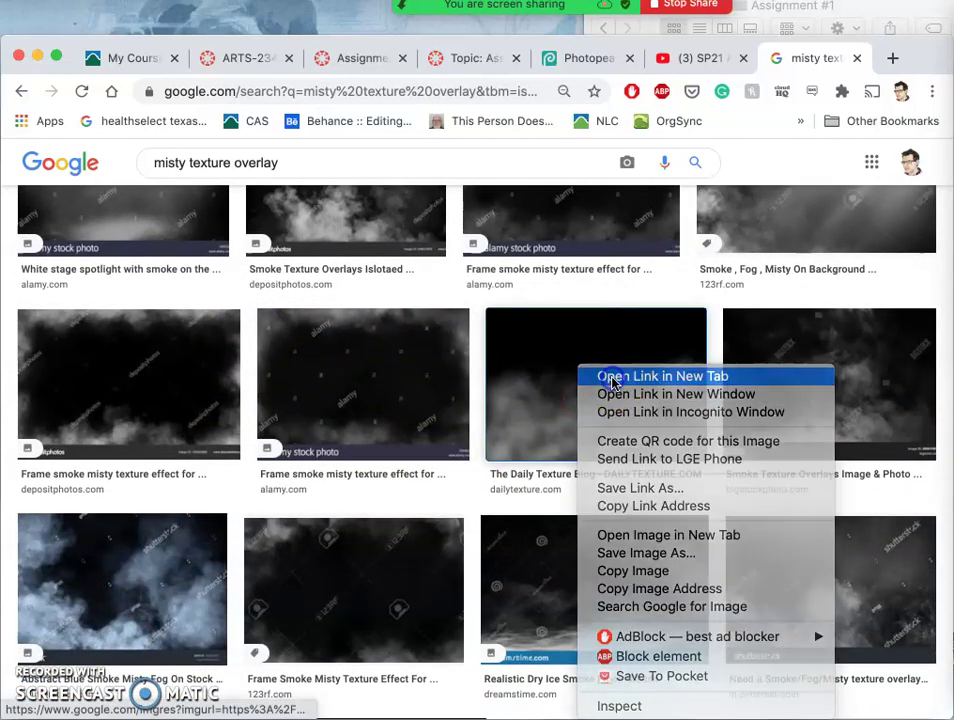
{"action": "left_click", "coordinate": [609, 374]}
- Open two Free Rain Fog images from further down the results in new tabs
{"action": "scroll", "coordinate": [571, 437], "scroll_direction": "down", "scroll_amount": 6}
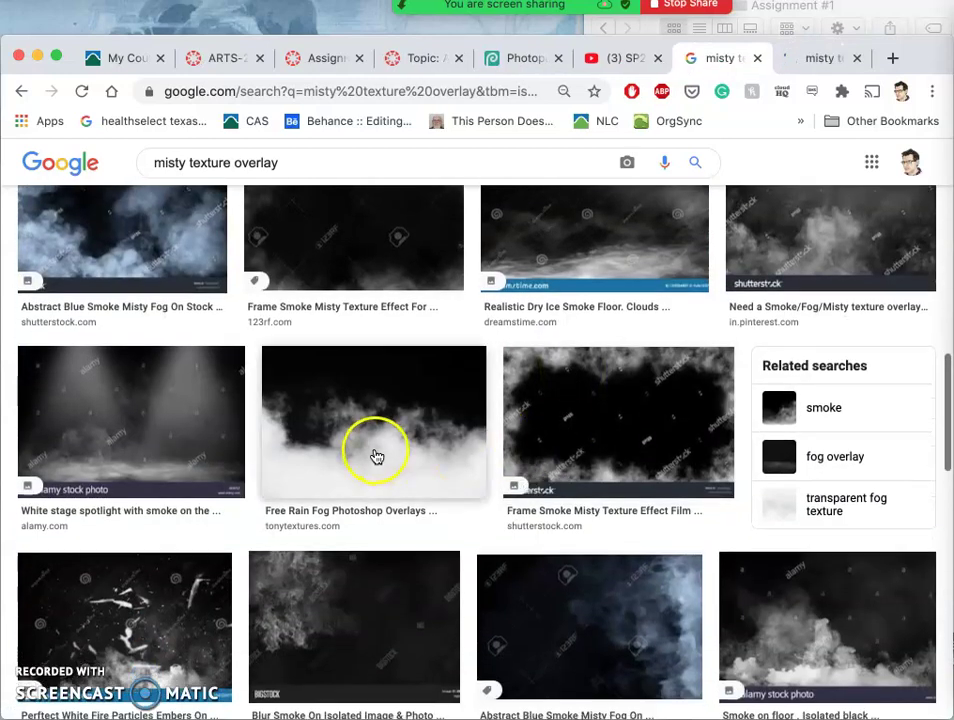
{"action": "right_click", "coordinate": [373, 447]}
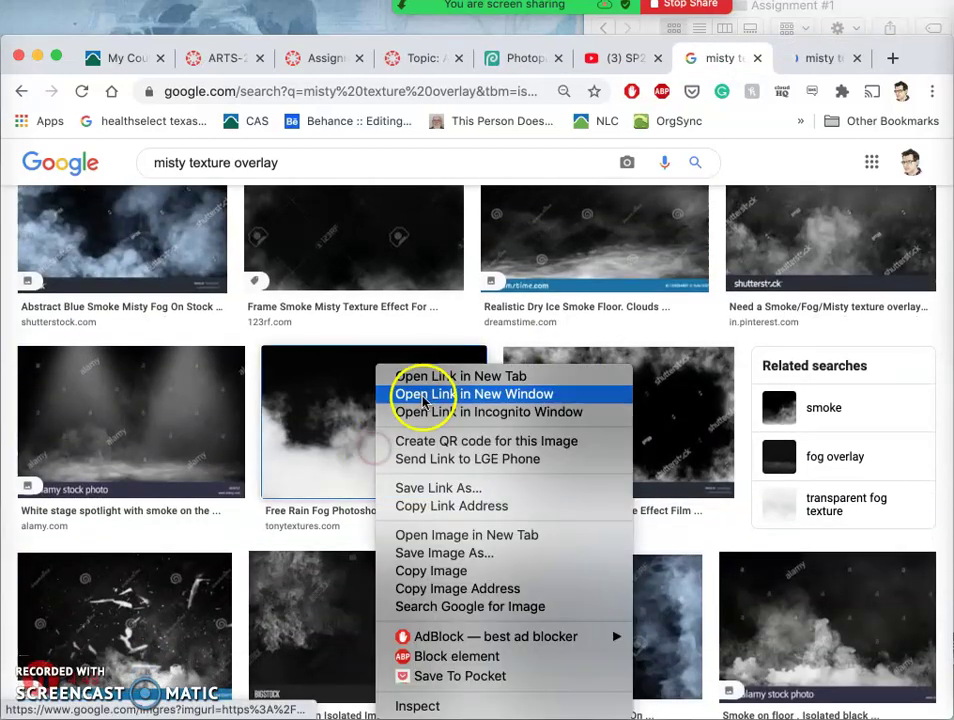
{"action": "left_click", "coordinate": [429, 383]}
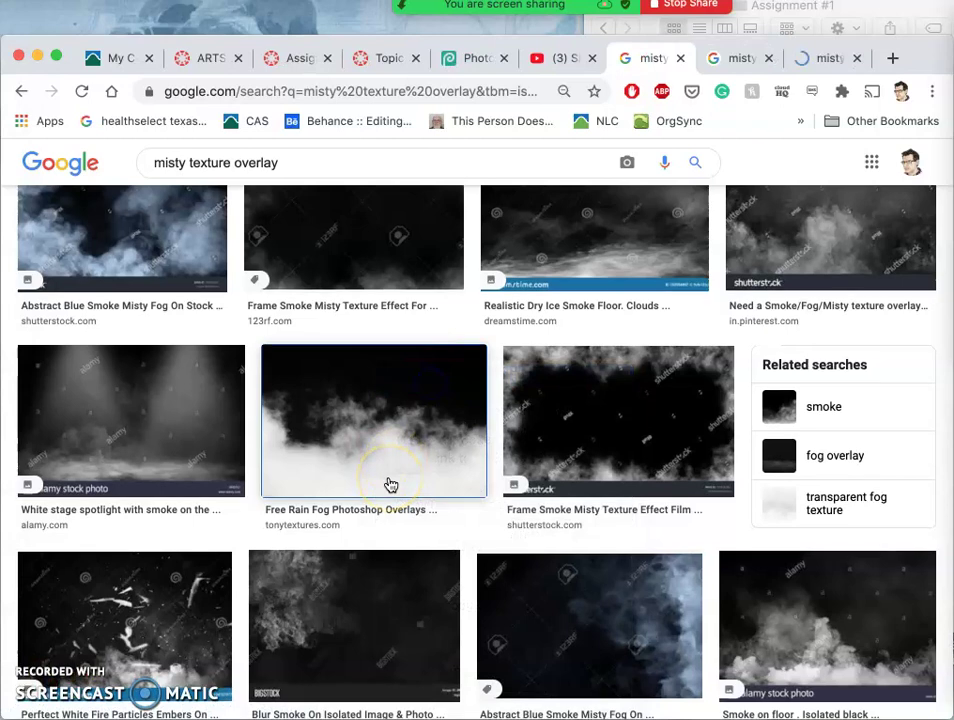
{"action": "scroll", "coordinate": [390, 484], "scroll_direction": "down", "scroll_amount": 5}
{"action": "scroll", "coordinate": [390, 484], "scroll_direction": "down", "scroll_amount": 6}
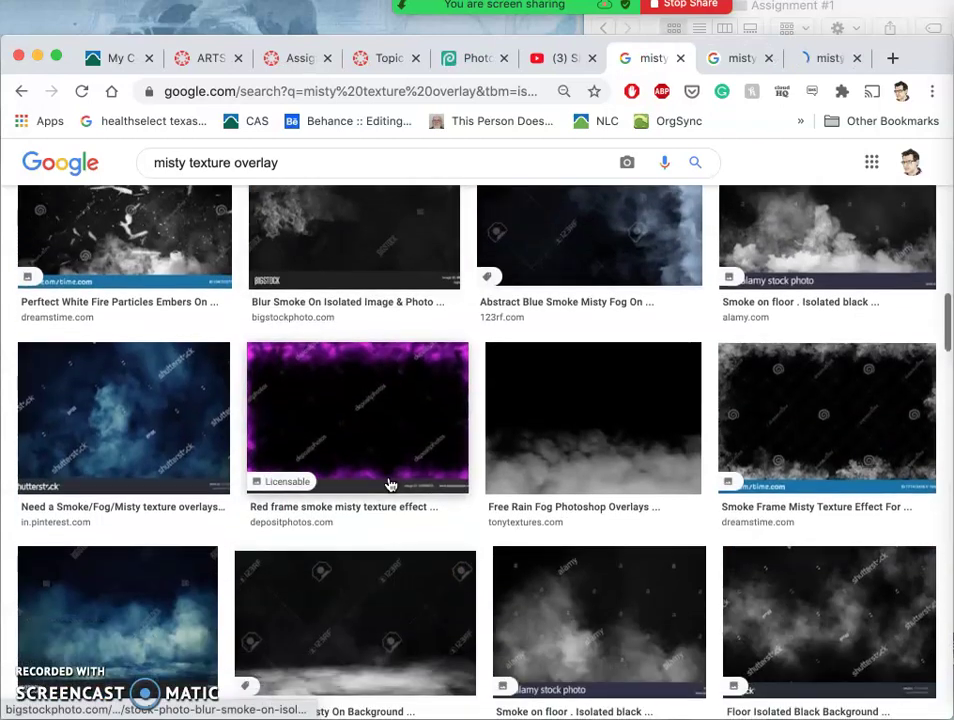
{"action": "scroll", "coordinate": [390, 485], "scroll_direction": "down", "scroll_amount": 4}
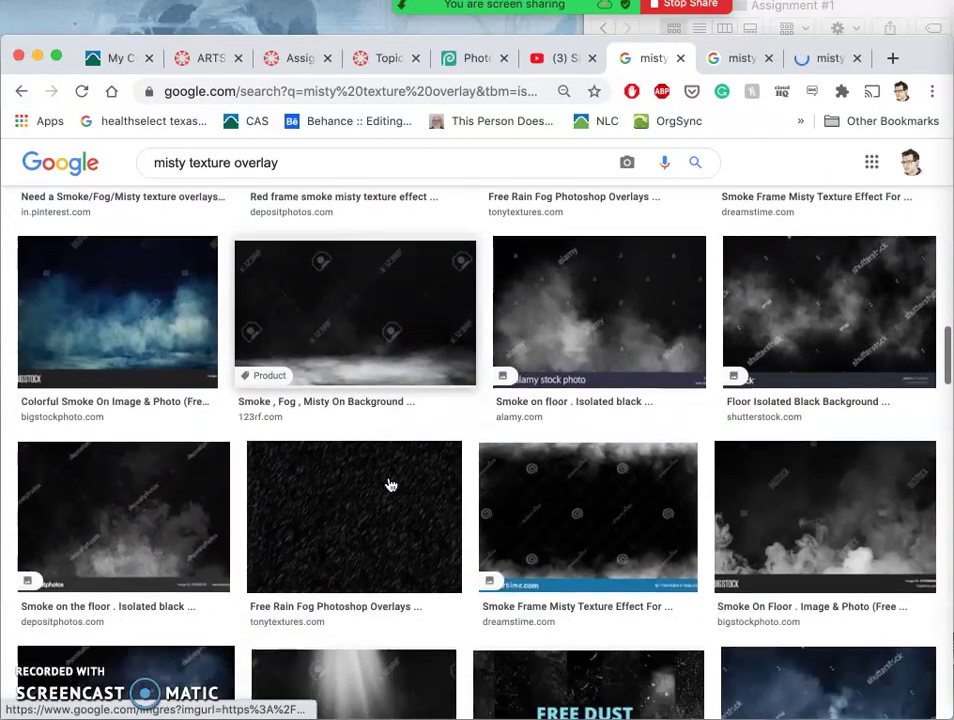
{"action": "scroll", "coordinate": [390, 484], "scroll_direction": "down", "scroll_amount": 5}
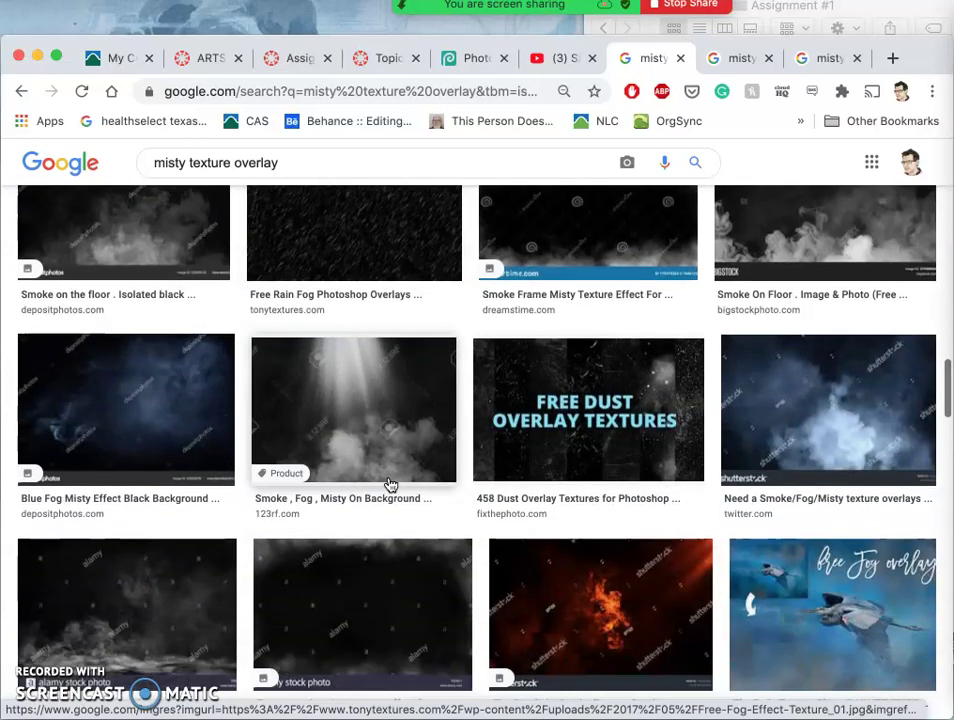
{"action": "scroll", "coordinate": [390, 484], "scroll_direction": "down", "scroll_amount": 5}
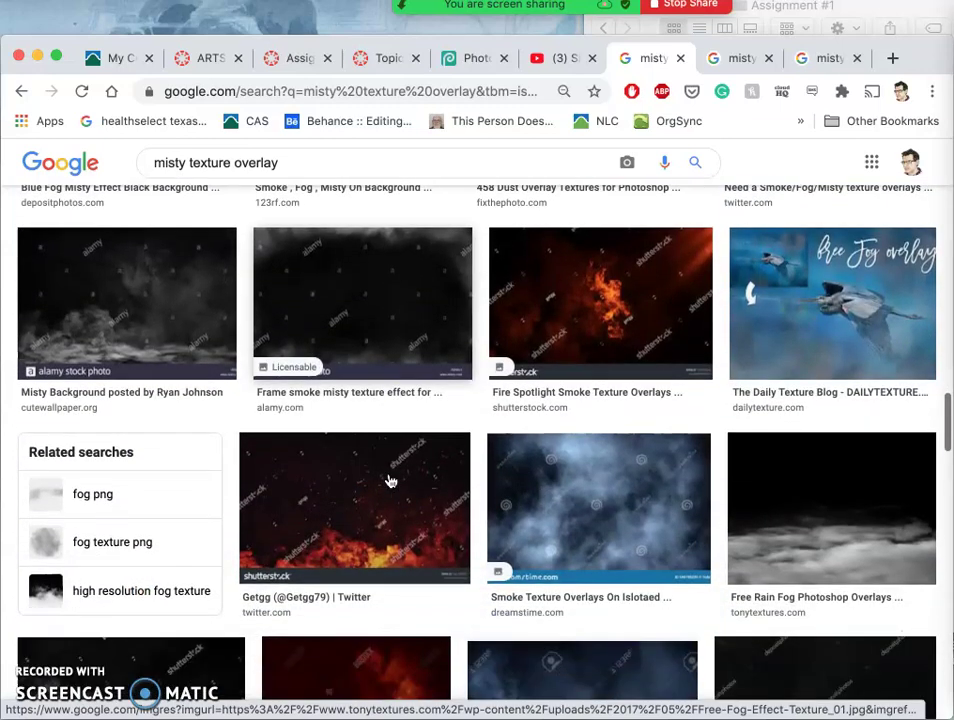
{"action": "scroll", "coordinate": [390, 482], "scroll_direction": "down", "scroll_amount": 1}
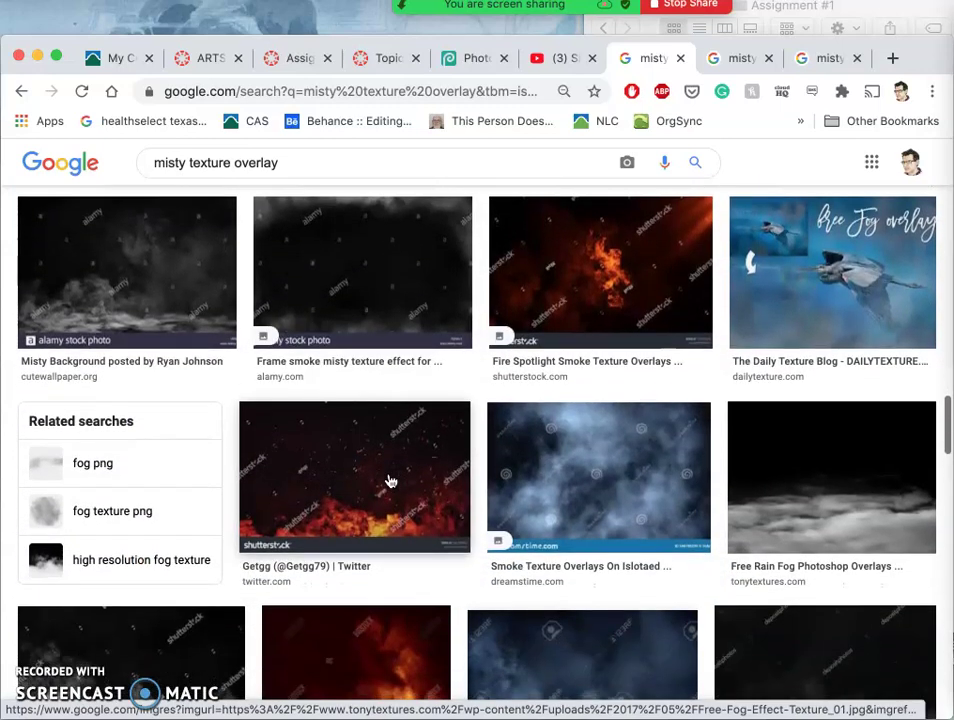
{"action": "right_click", "coordinate": [762, 500]}
{"action": "left_click", "coordinate": [798, 376]}
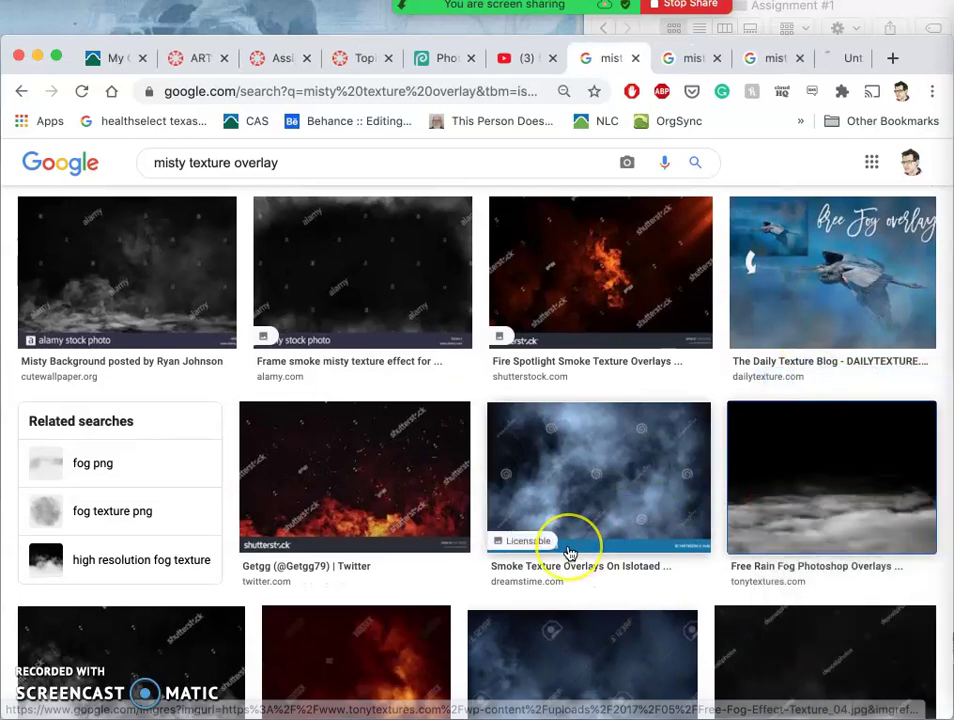
{"action": "scroll", "coordinate": [570, 553], "scroll_direction": "down", "scroll_amount": 5}
{"action": "scroll", "coordinate": [570, 553], "scroll_direction": "down", "scroll_amount": 5}
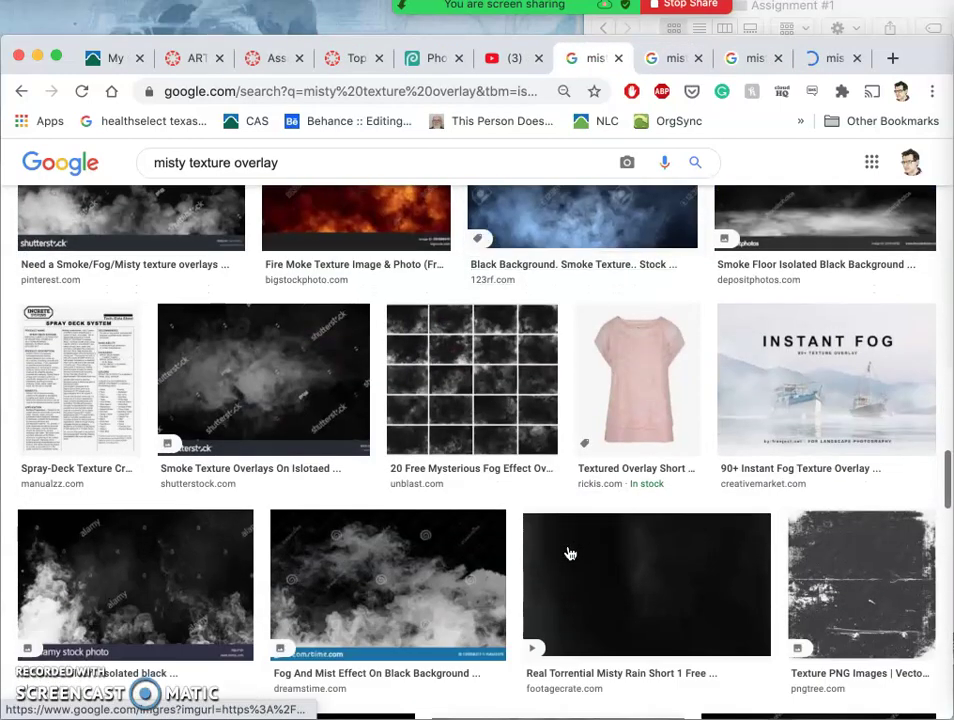
- Open the Tony Textures fog image at full size in its own tab
{"action": "left_click", "coordinate": [669, 58]}
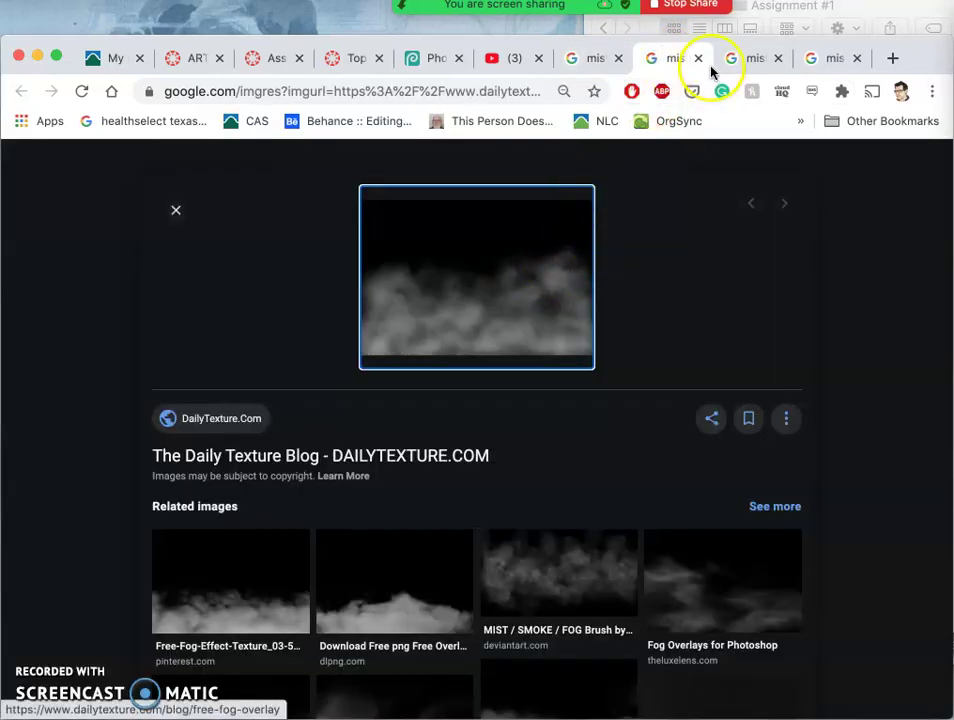
{"action": "left_click", "coordinate": [754, 59]}
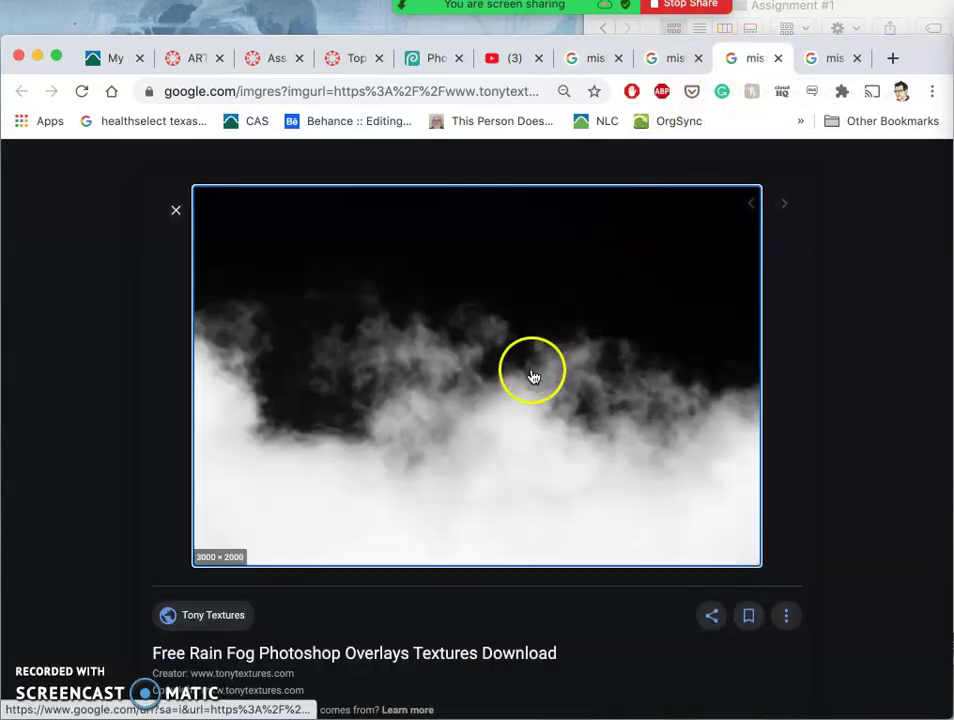
{"action": "right_click", "coordinate": [474, 427]}
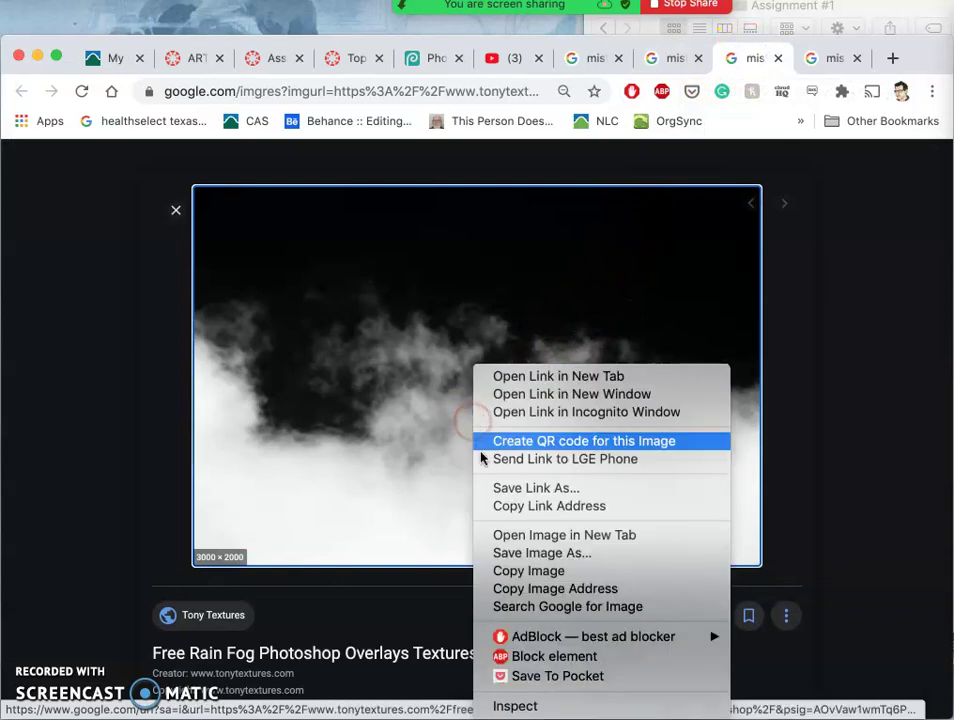
{"action": "left_click", "coordinate": [504, 531]}
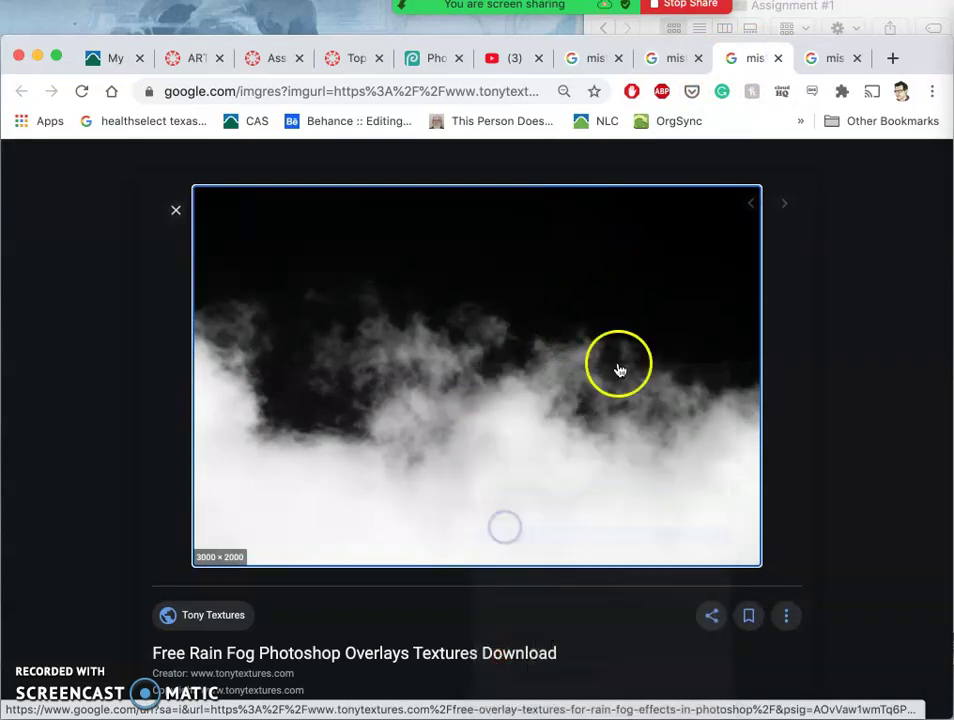
{"action": "left_click", "coordinate": [770, 62]}
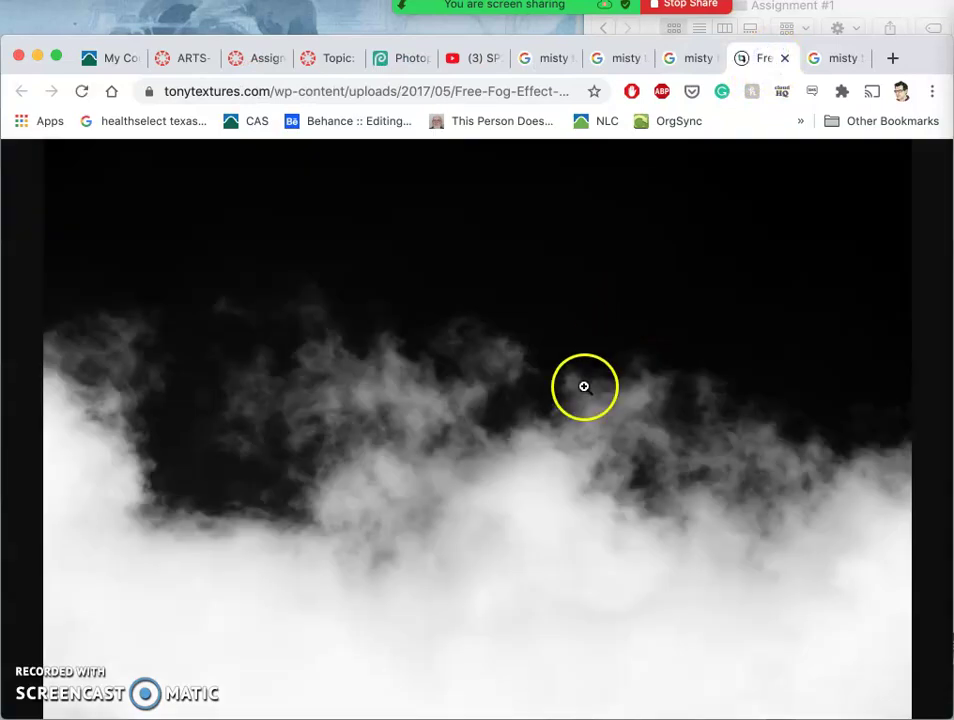
{"action": "left_click", "coordinate": [541, 451]}
{"action": "scroll", "coordinate": [540, 451], "scroll_direction": "down", "scroll_amount": 10}
{"action": "scroll", "coordinate": [538, 451], "scroll_direction": "up", "scroll_amount": 10}
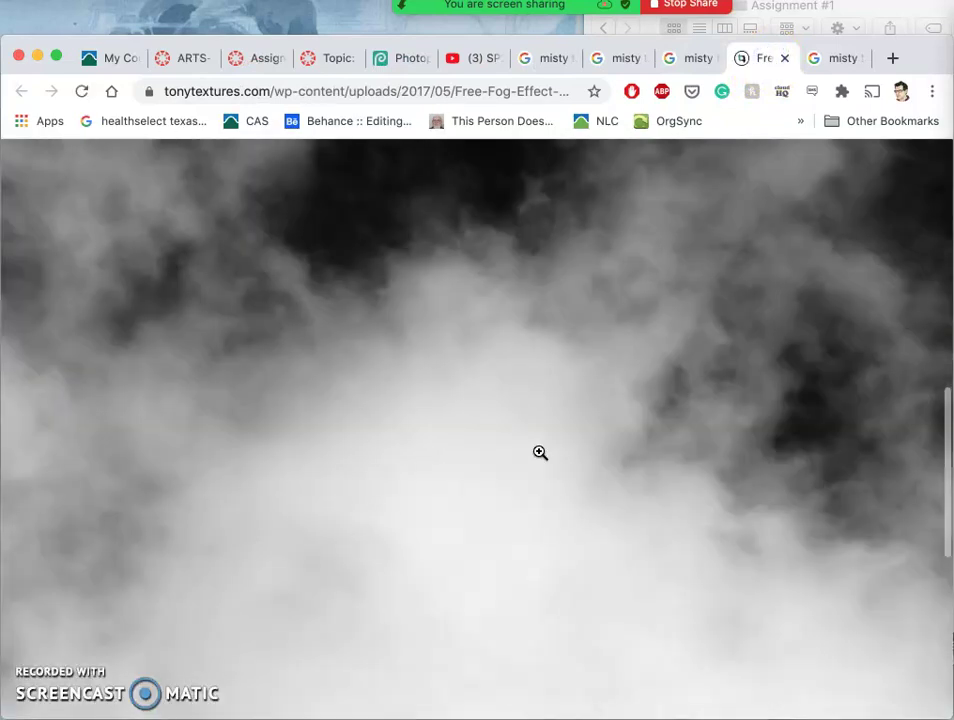
{"action": "scroll", "coordinate": [538, 451], "scroll_direction": "left", "scroll_amount": 5}
{"action": "scroll", "coordinate": [538, 451], "scroll_direction": "down", "scroll_amount": 5}
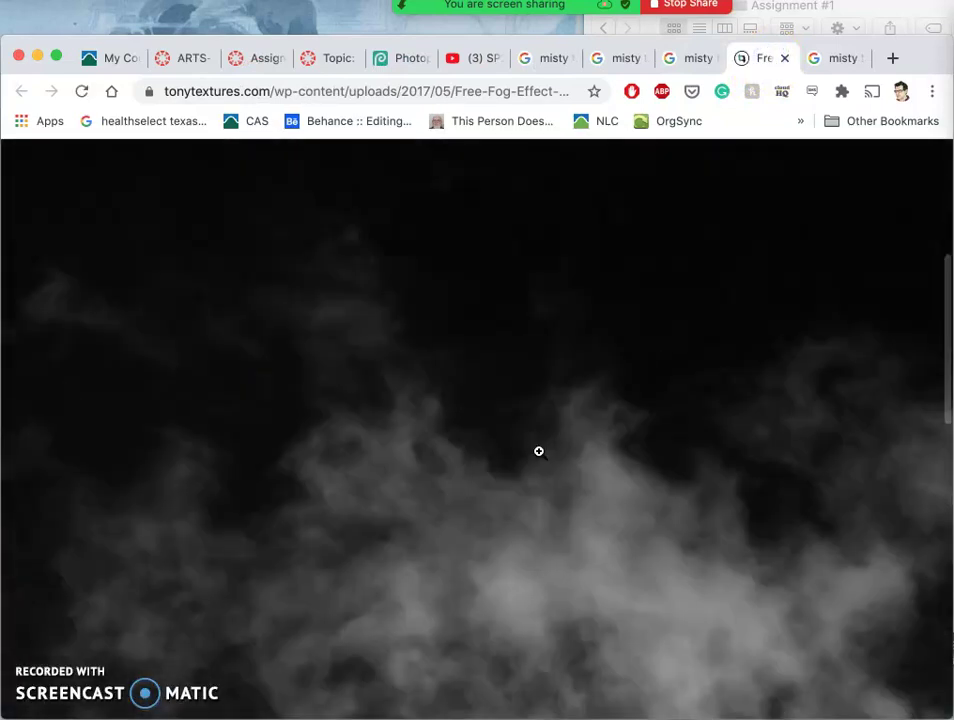
{"action": "left_click", "coordinate": [738, 121]}
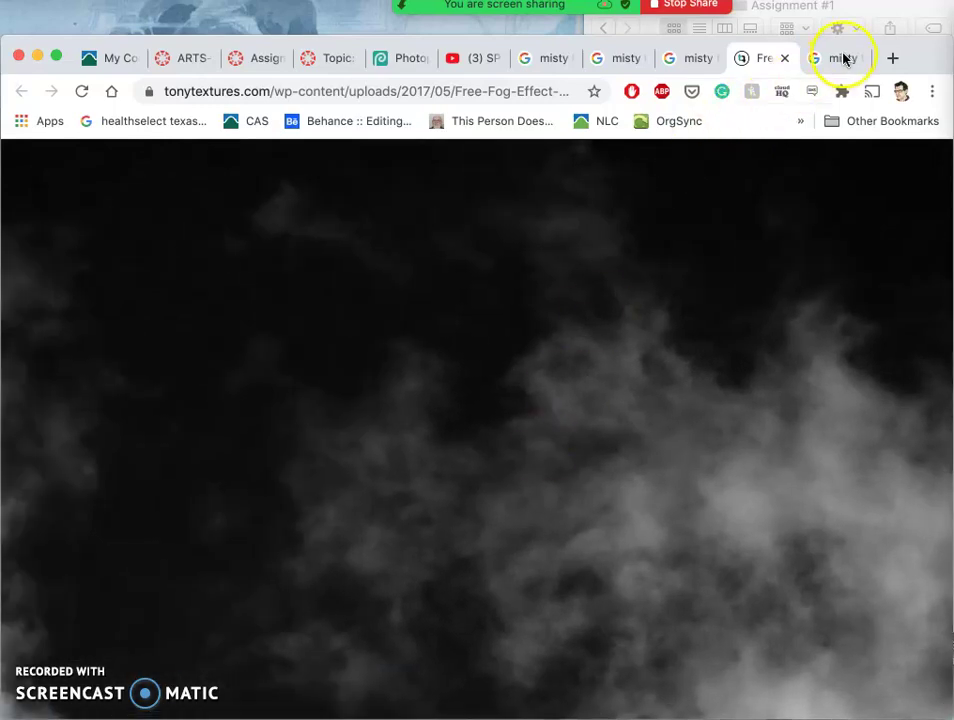
- Open the misty fog image from the results at full size in a separate tab
{"action": "left_click", "coordinate": [843, 58]}
{"action": "right_click", "coordinate": [535, 460]}
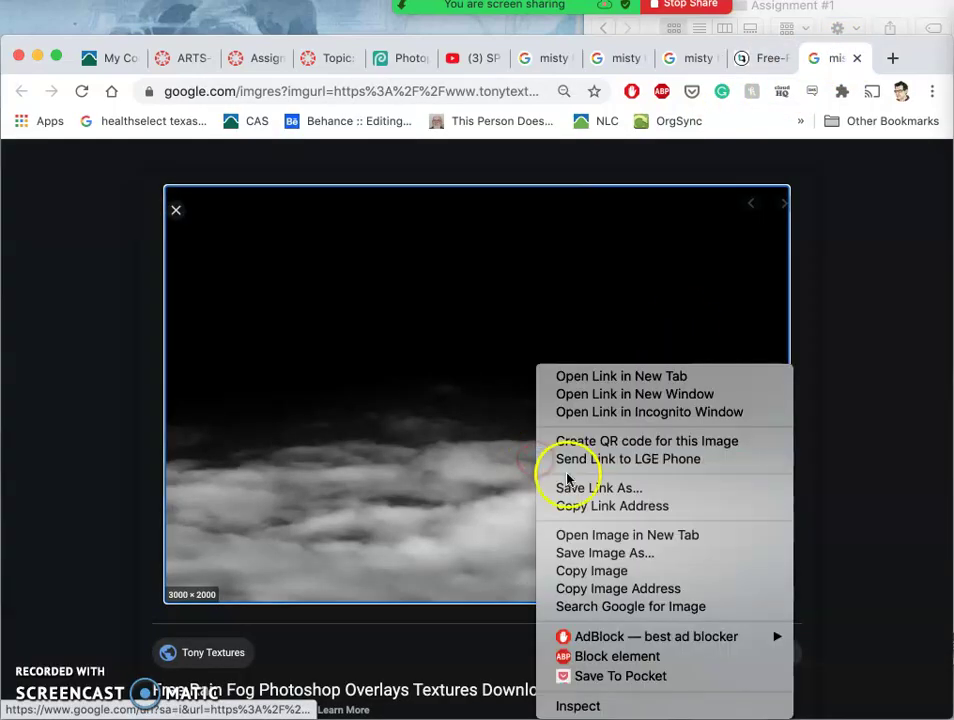
{"action": "left_click", "coordinate": [579, 535]}
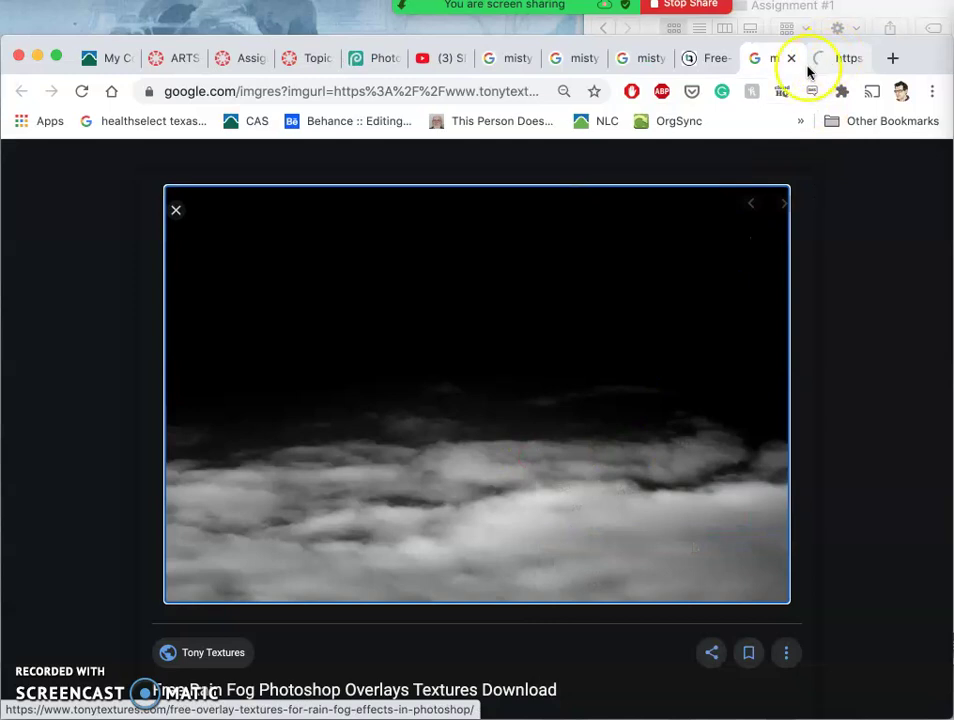
{"action": "left_click", "coordinate": [791, 62]}
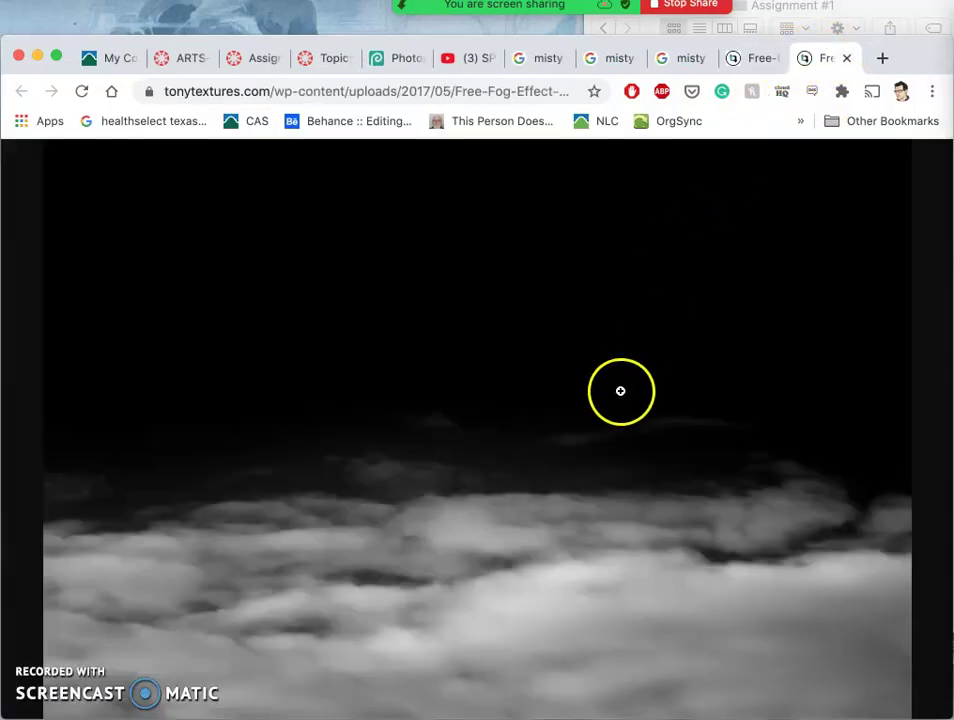
{"action": "left_click", "coordinate": [620, 391]}
{"action": "scroll", "coordinate": [507, 584], "scroll_direction": "down", "scroll_amount": 10}
{"action": "scroll", "coordinate": [507, 584], "scroll_direction": "left", "scroll_amount": 8}
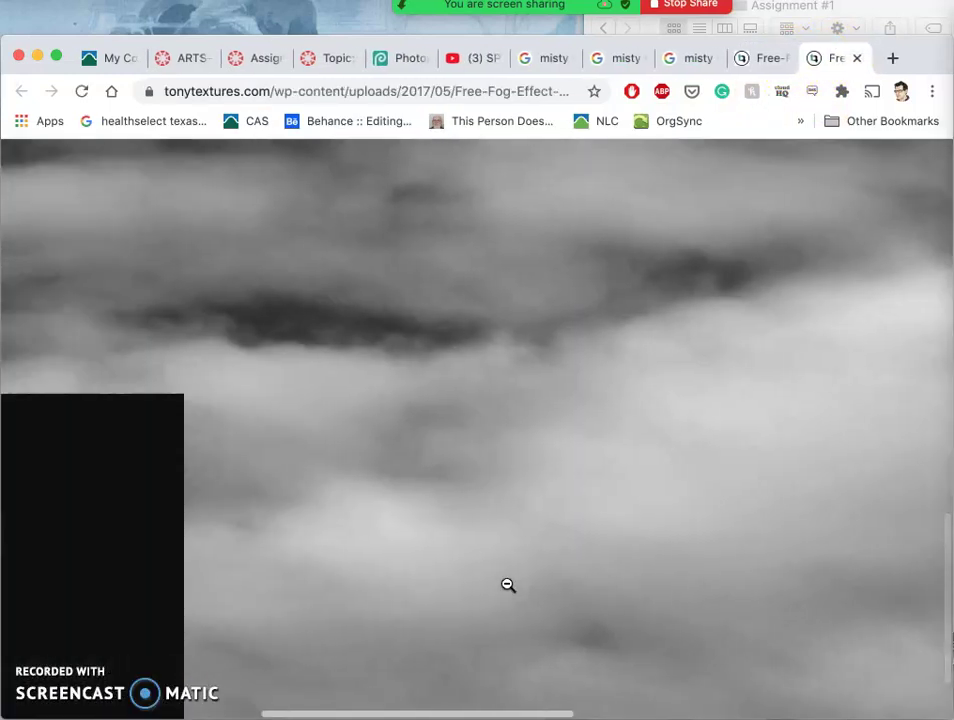
{"action": "scroll", "coordinate": [507, 584], "scroll_direction": "up", "scroll_amount": 5}
{"action": "left_click", "coordinate": [684, 210]}
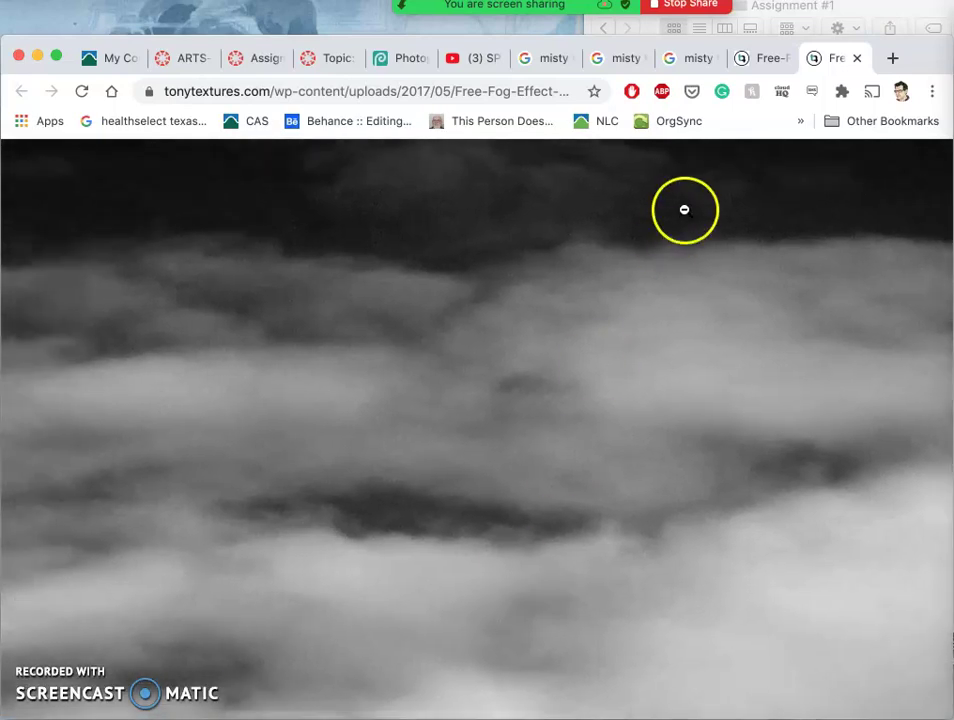
- Save both fog images into the Assignment #1 folder by dragging them into Finder
{"action": "left_click_drag", "start_coordinate": [910, 52], "coordinate": [815, 221]}
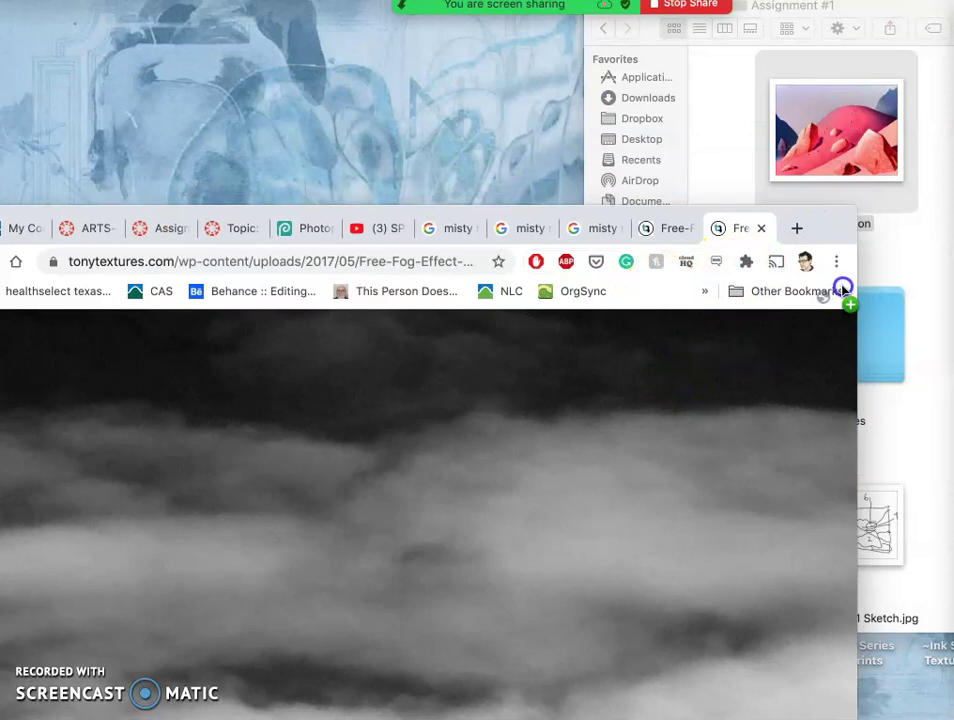
{"action": "left_click_drag", "start_coordinate": [898, 250], "coordinate": [896, 251]}
{"action": "left_click", "coordinate": [676, 229]}
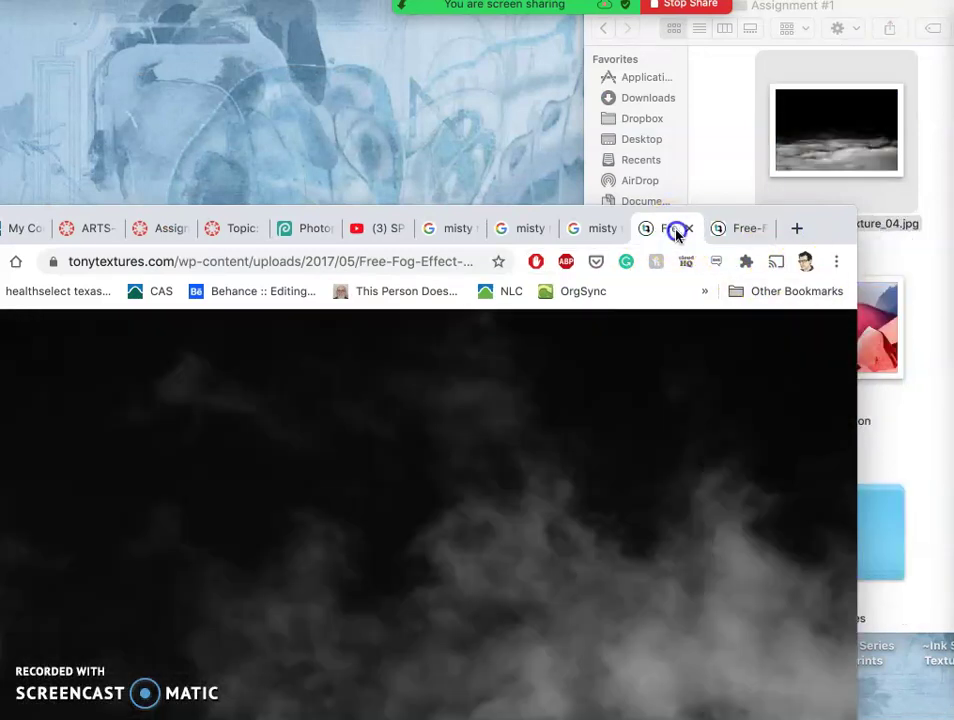
{"action": "left_click_drag", "start_coordinate": [823, 348], "coordinate": [920, 125]}
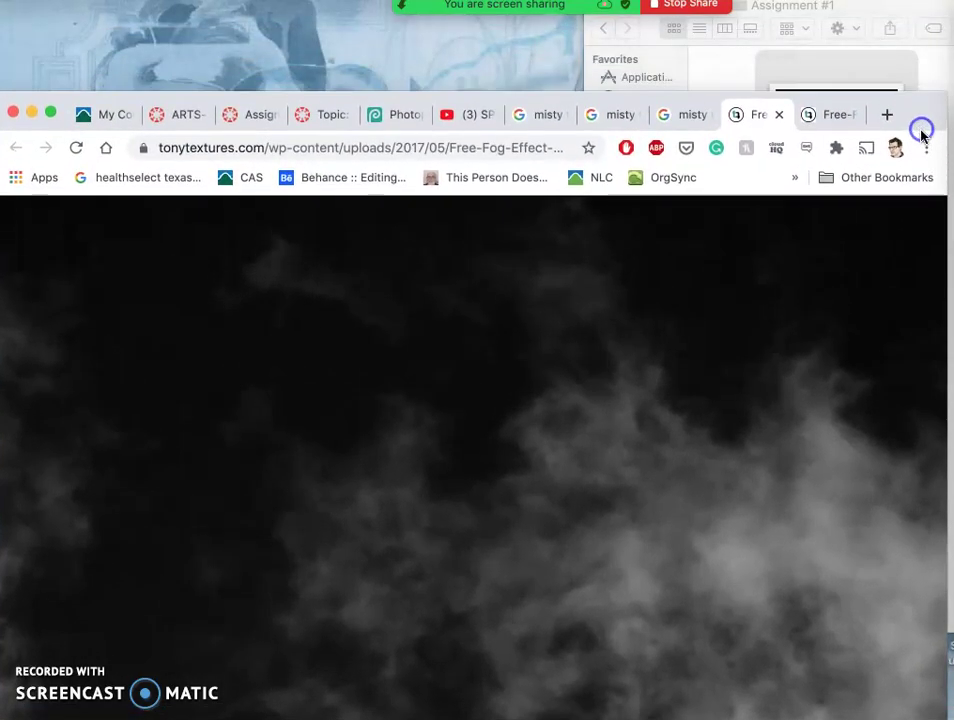
- Close the leftover Google Images and fog image tabs and return to Photopea
{"action": "left_click", "coordinate": [402, 116]}
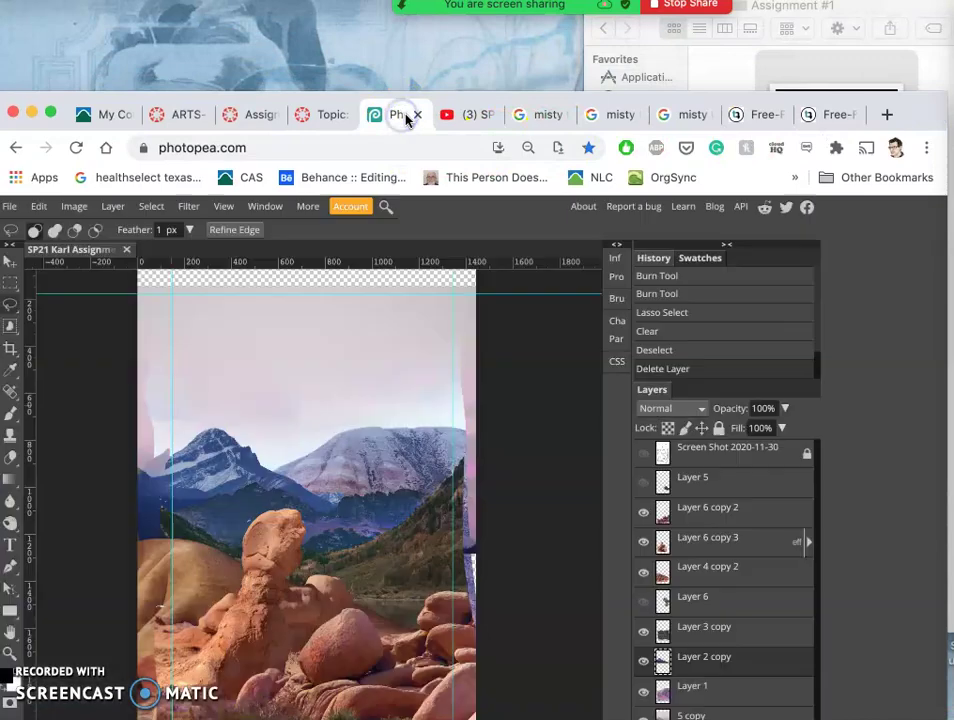
{"action": "left_click", "coordinate": [780, 116]}
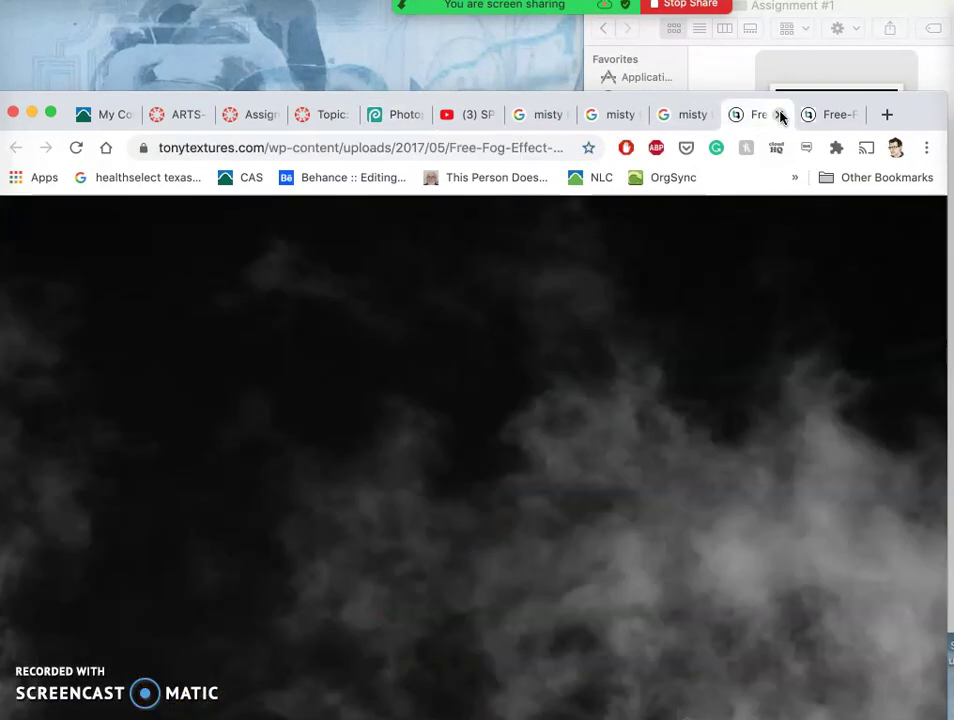
{"action": "left_click", "coordinate": [548, 116]}
{"action": "left_click", "coordinate": [564, 116]}
{"action": "left_click", "coordinate": [564, 116]}
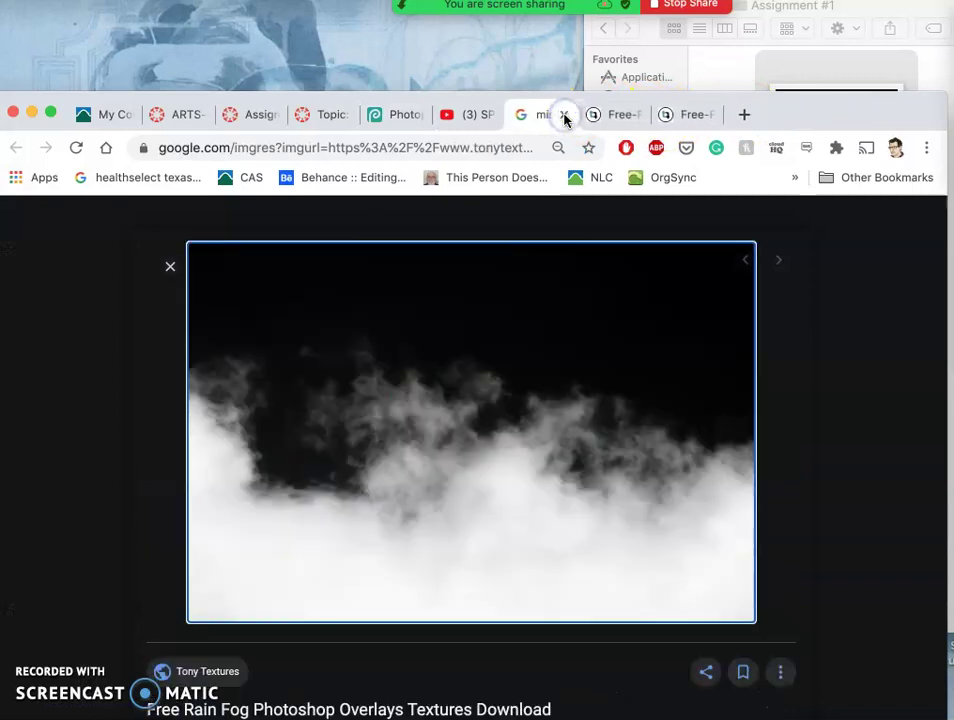
{"action": "left_click", "coordinate": [564, 116]}
{"action": "left_click", "coordinate": [564, 116]}
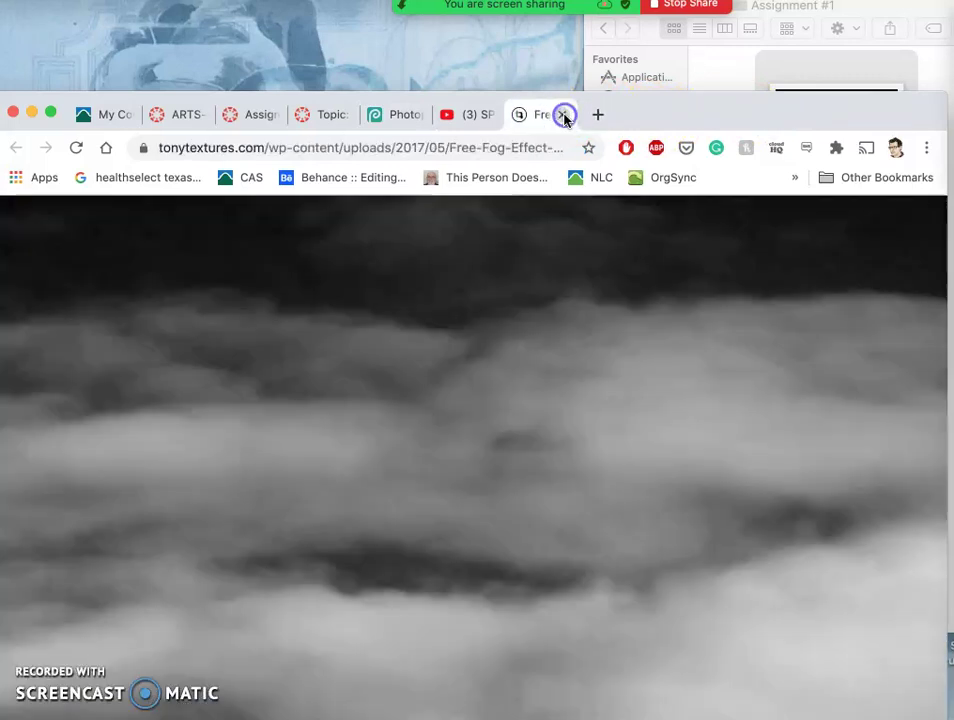
{"action": "left_click", "coordinate": [564, 116]}
{"action": "left_click", "coordinate": [451, 116]}
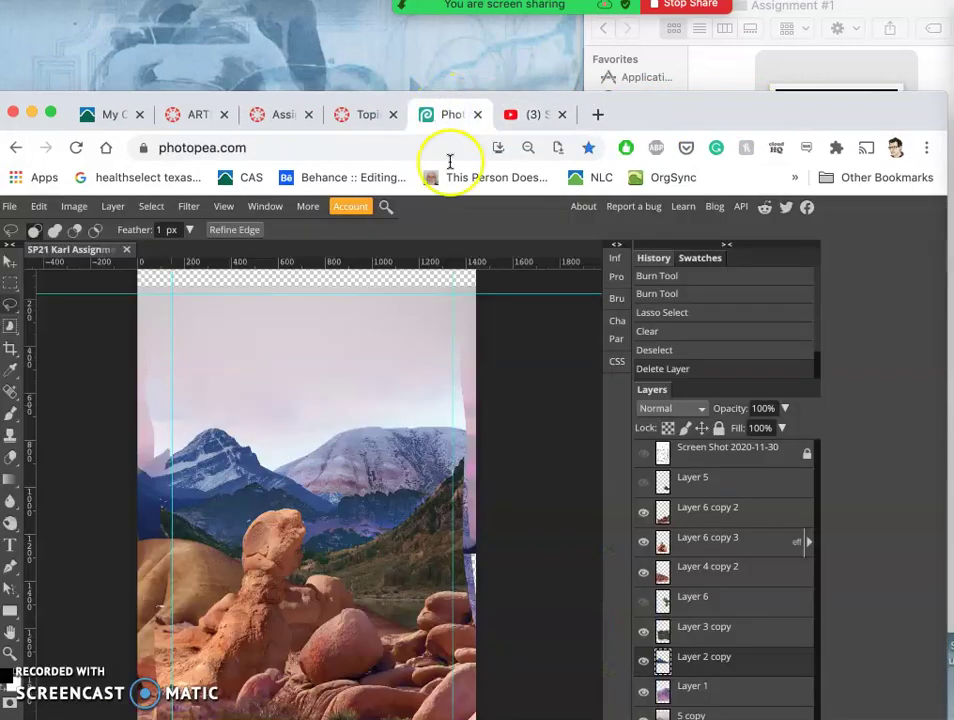
- Place Free-Fog-Effect-Texture_01.jpg from the folder into the composite above Layer 5
{"action": "left_click", "coordinate": [741, 483]}
{"action": "left_click", "coordinate": [922, 80]}
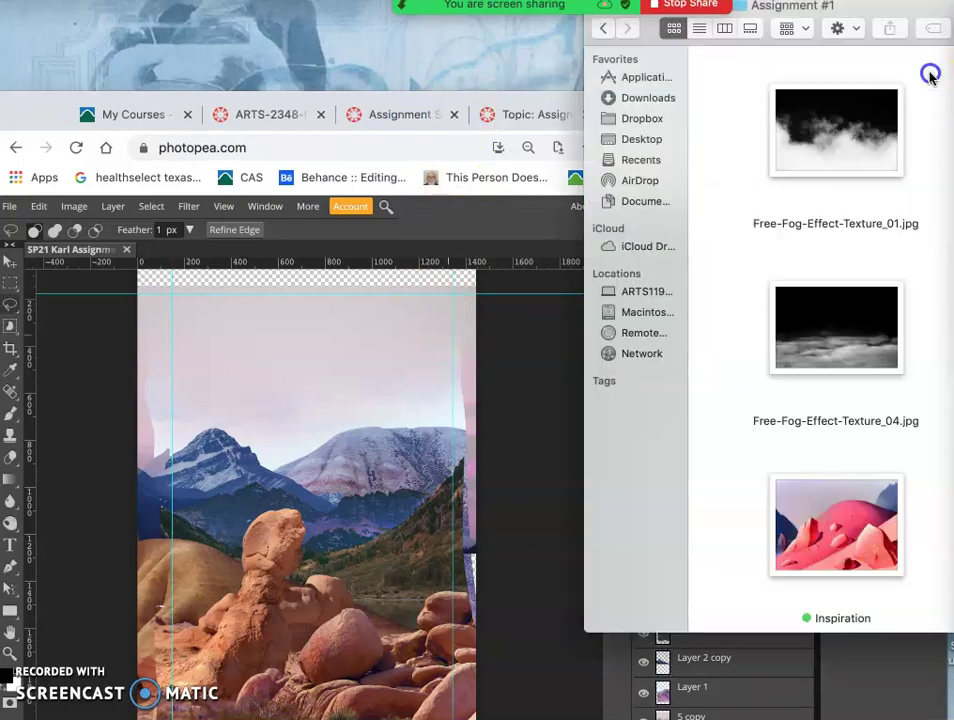
{"action": "left_click_drag", "start_coordinate": [855, 155], "coordinate": [427, 444]}
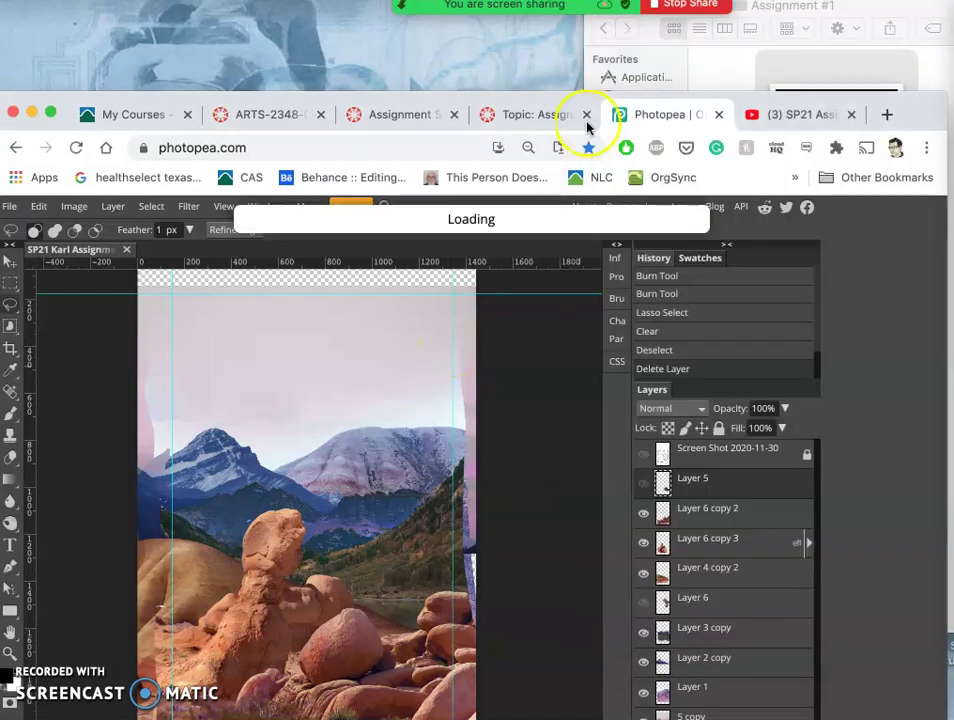
{"action": "left_click_drag", "start_coordinate": [897, 101], "coordinate": [936, 38]}
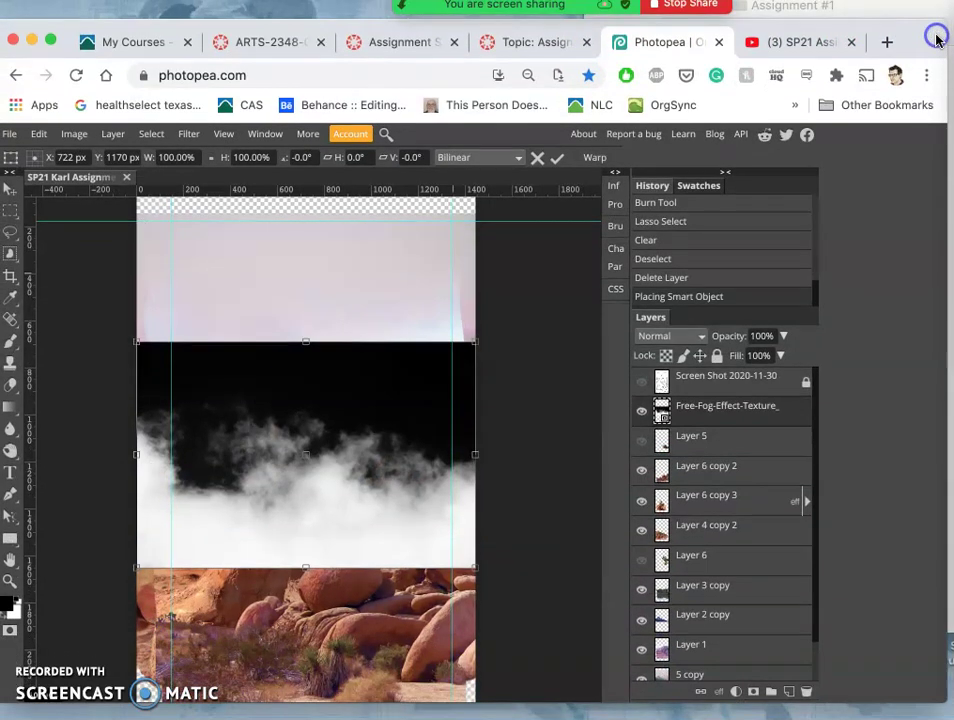
- Stretch the fog layer vertically to the canvas bottom and top, then commit the resize
{"action": "scroll", "coordinate": [416, 402], "scroll_direction": "down", "scroll_amount": 5}
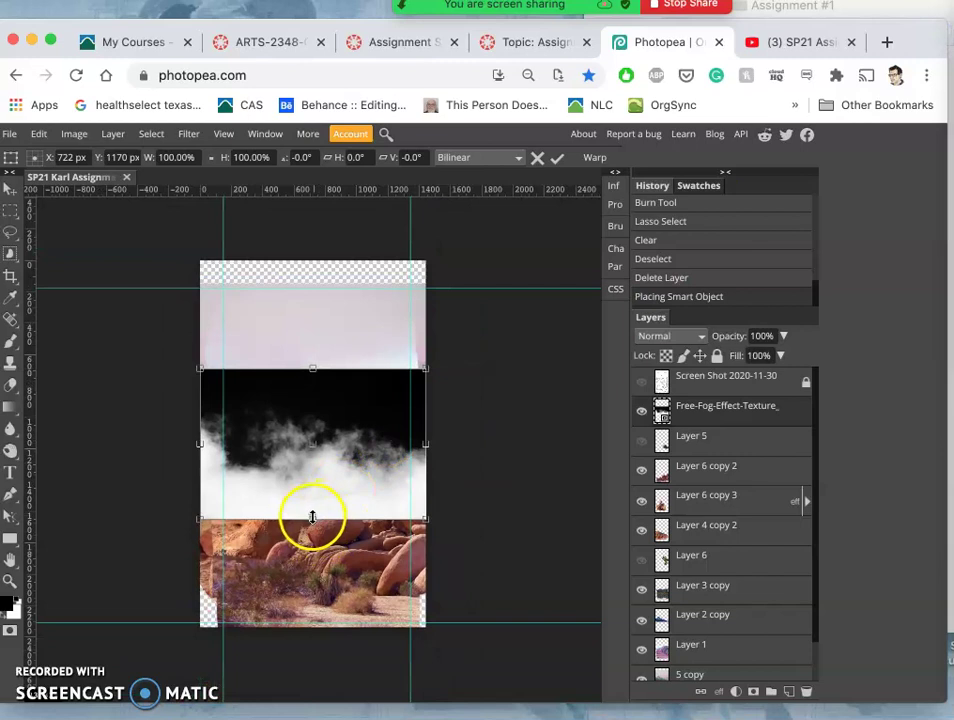
{"action": "left_click_drag", "start_coordinate": [312, 531], "coordinate": [313, 627]}
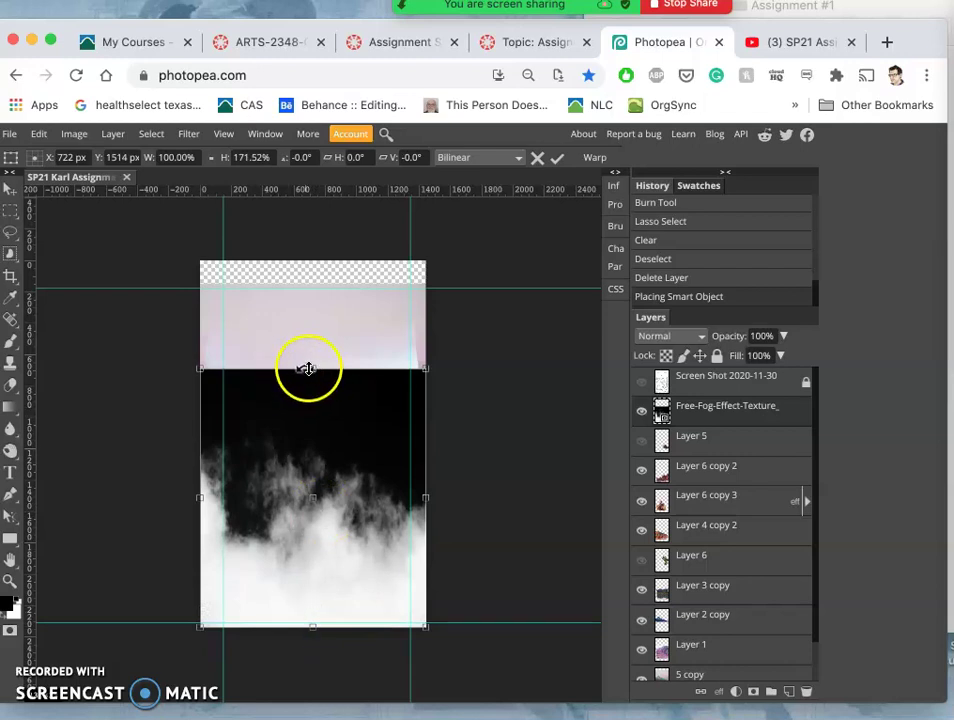
{"action": "left_click_drag", "start_coordinate": [311, 369], "coordinate": [312, 255]}
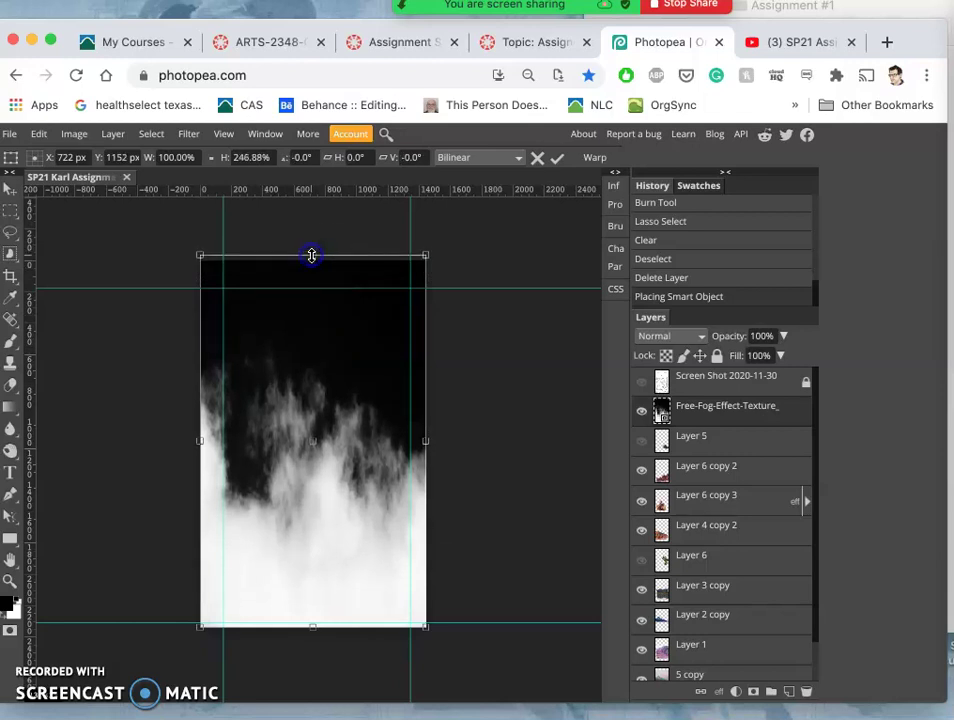
{"action": "left_click", "coordinate": [319, 325]}
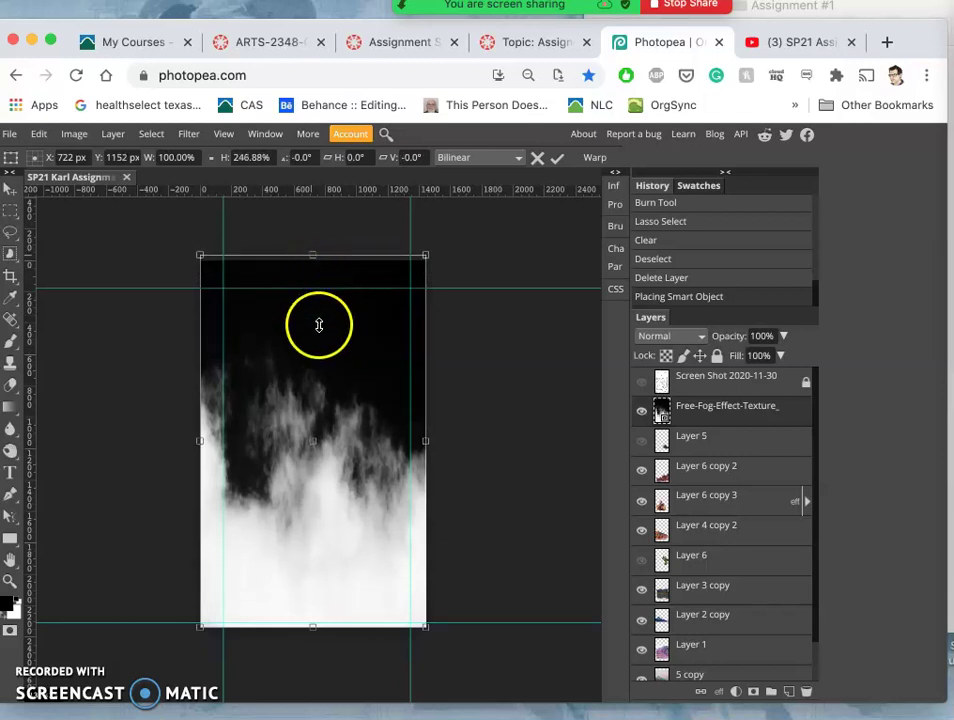
{"action": "double_click", "coordinate": [346, 486]}
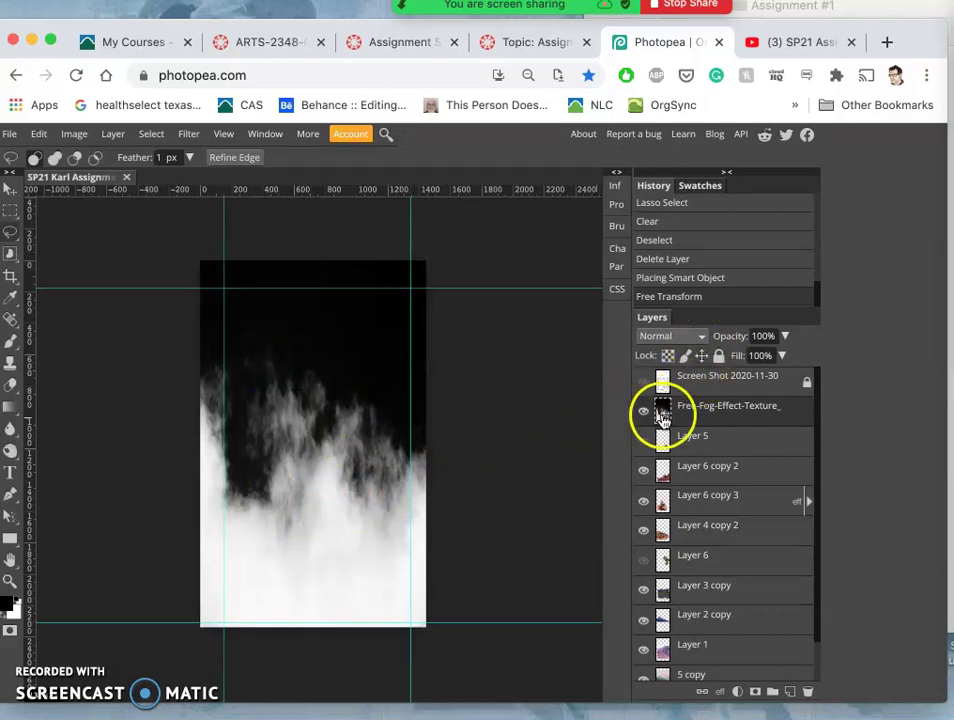
- Set the fog layer's blend mode to Soft Light after trying Pin Light
{"action": "left_click", "coordinate": [698, 337]}
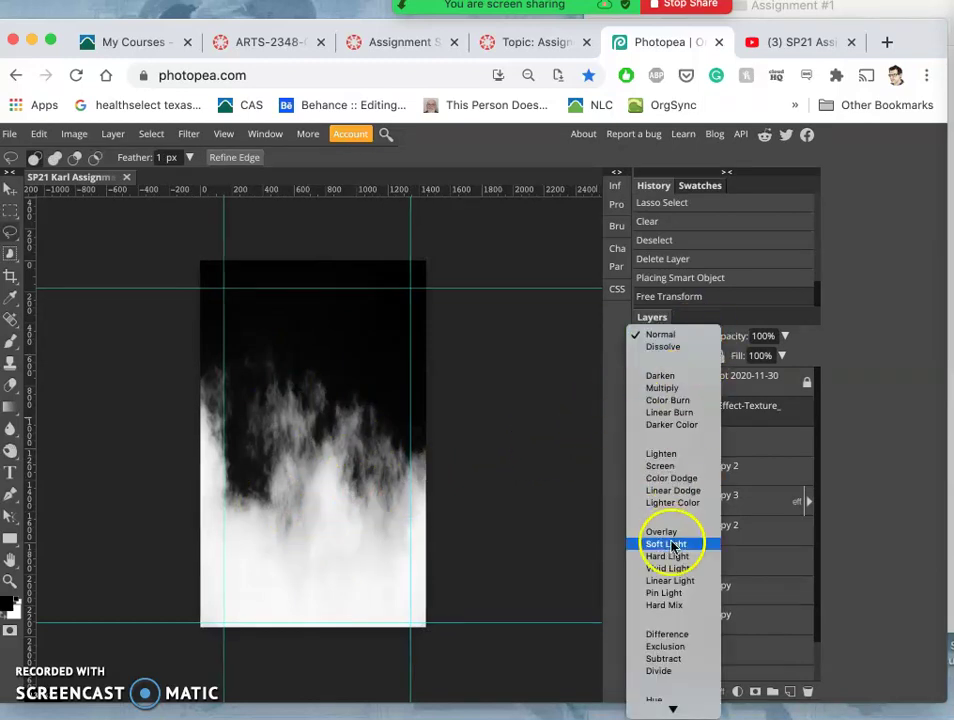
{"action": "left_click", "coordinate": [667, 593]}
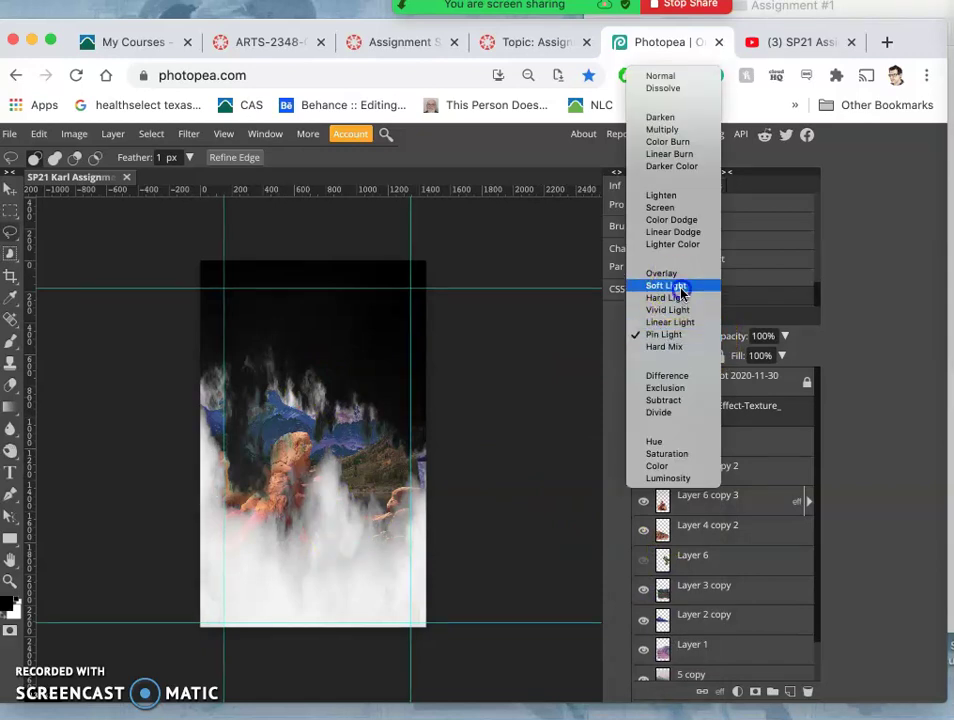
{"action": "left_click", "coordinate": [680, 291]}
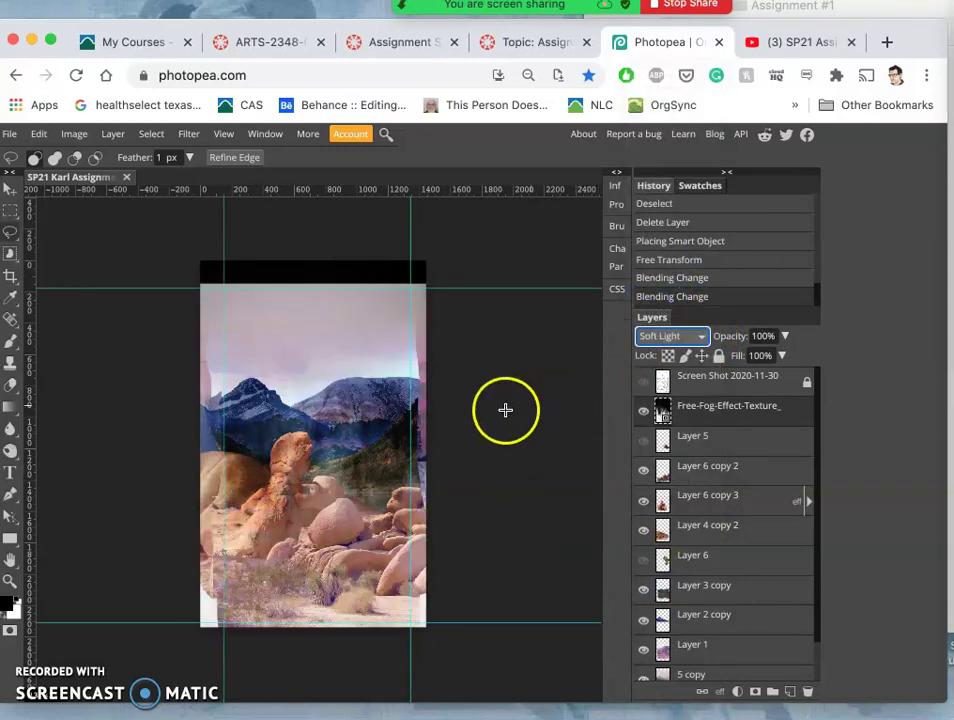
- Zoom the browser page out so the whole Photopea workspace fits
{"action": "key", "text": "super+equal"}
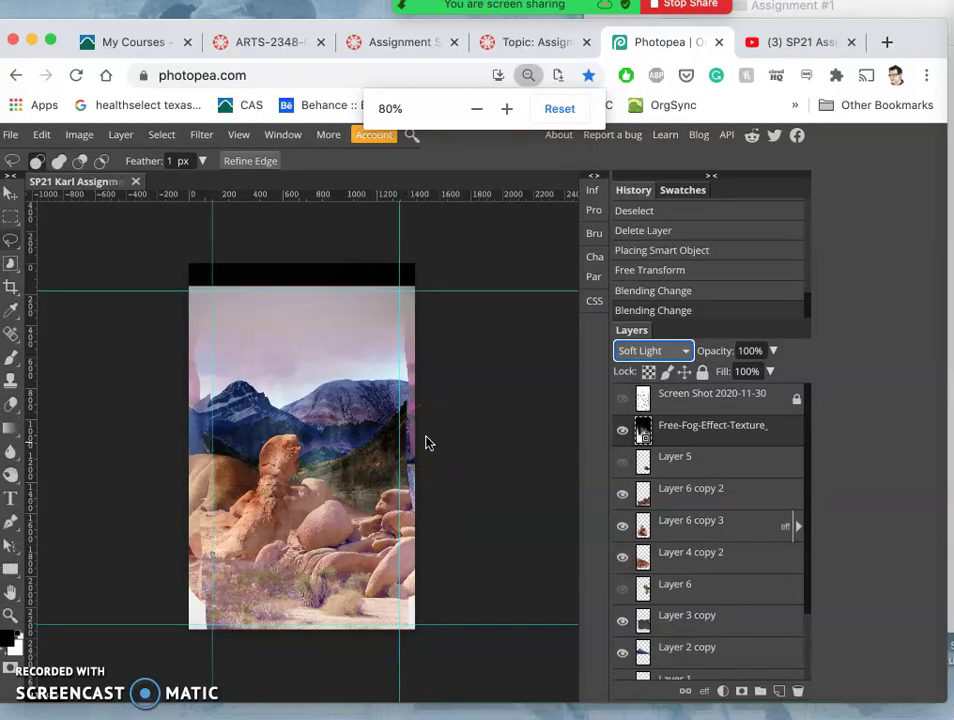
{"action": "key", "text": "super+minus"}
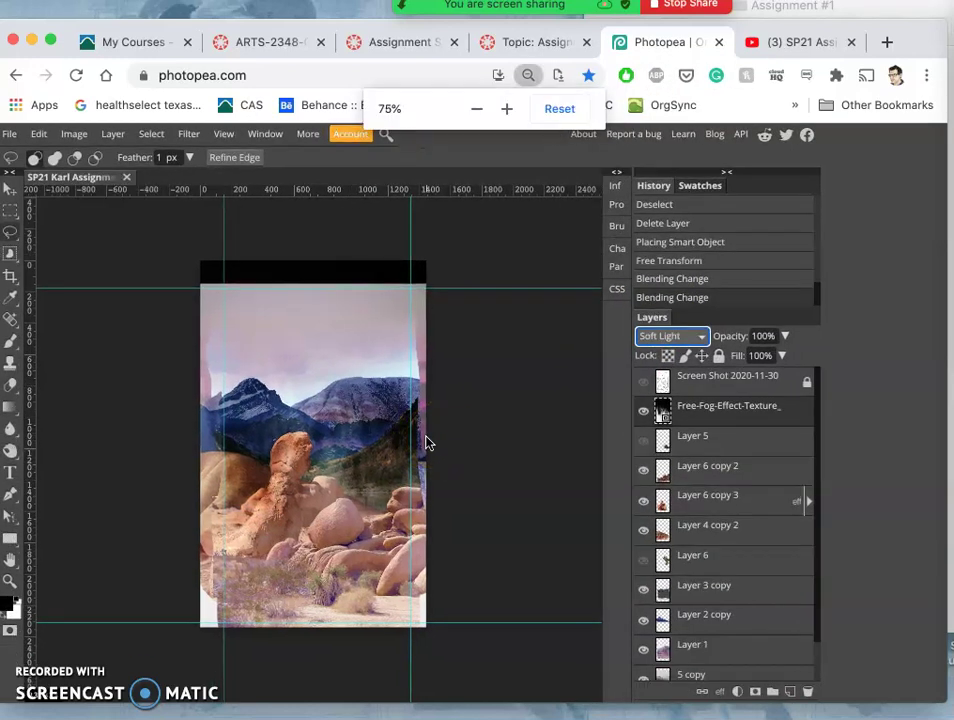
{"action": "left_click", "coordinate": [321, 77]}
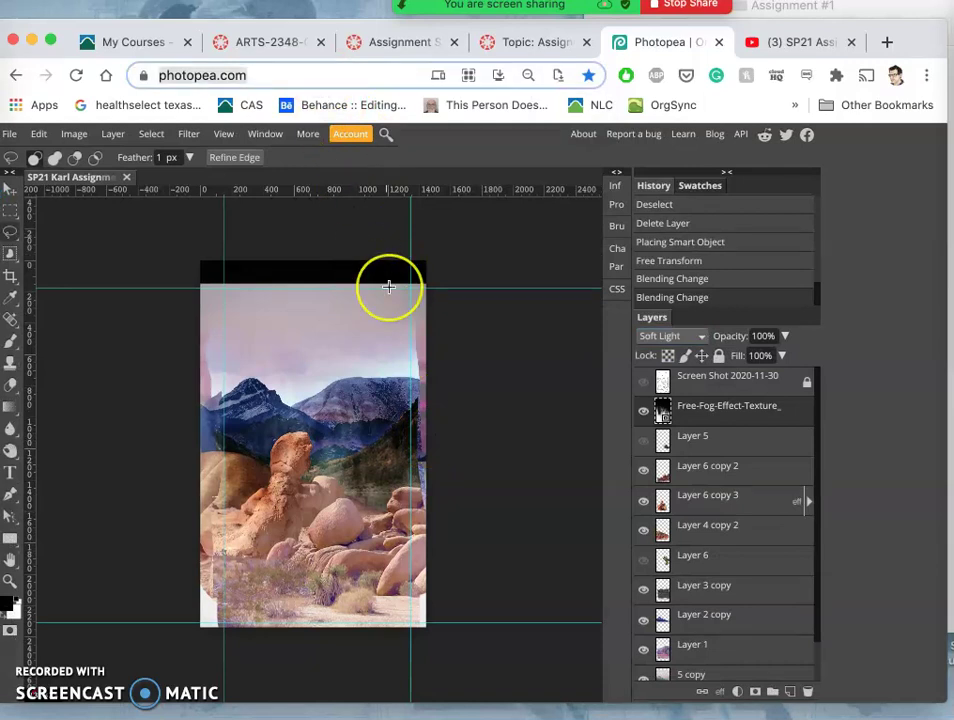
{"action": "key", "text": "super+plus"}
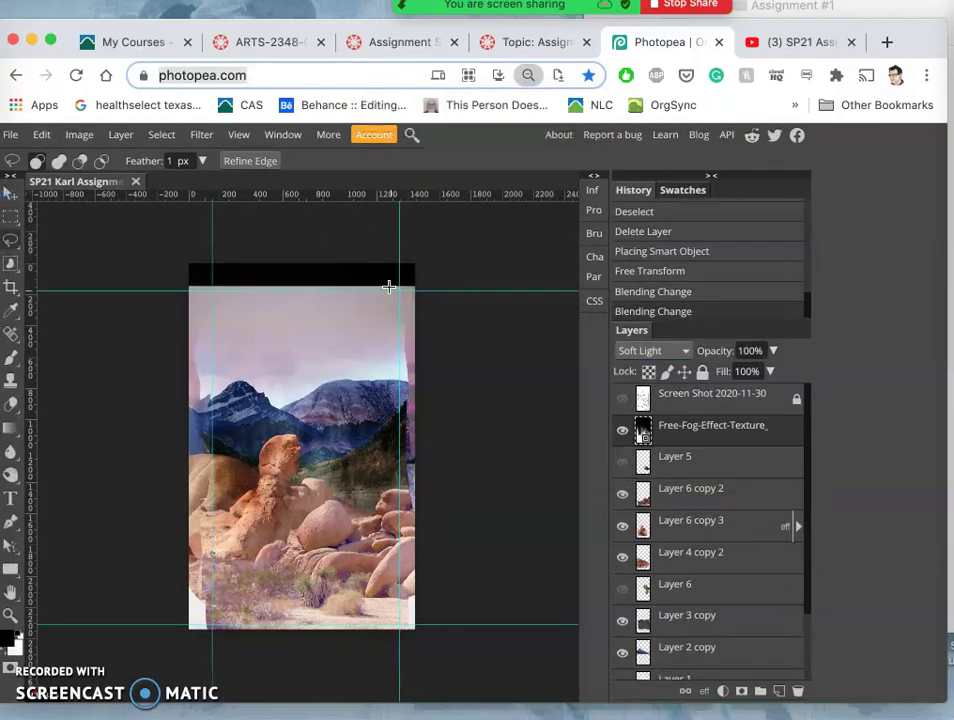
{"action": "left_click", "coordinate": [382, 74]}
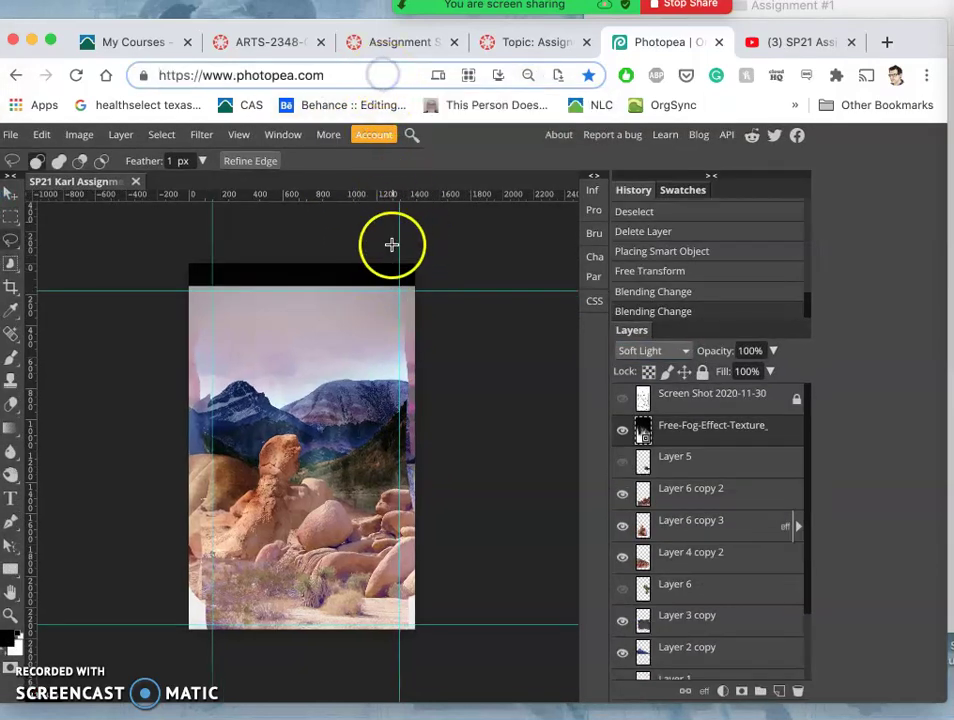
{"action": "key", "text": "super+minus"}
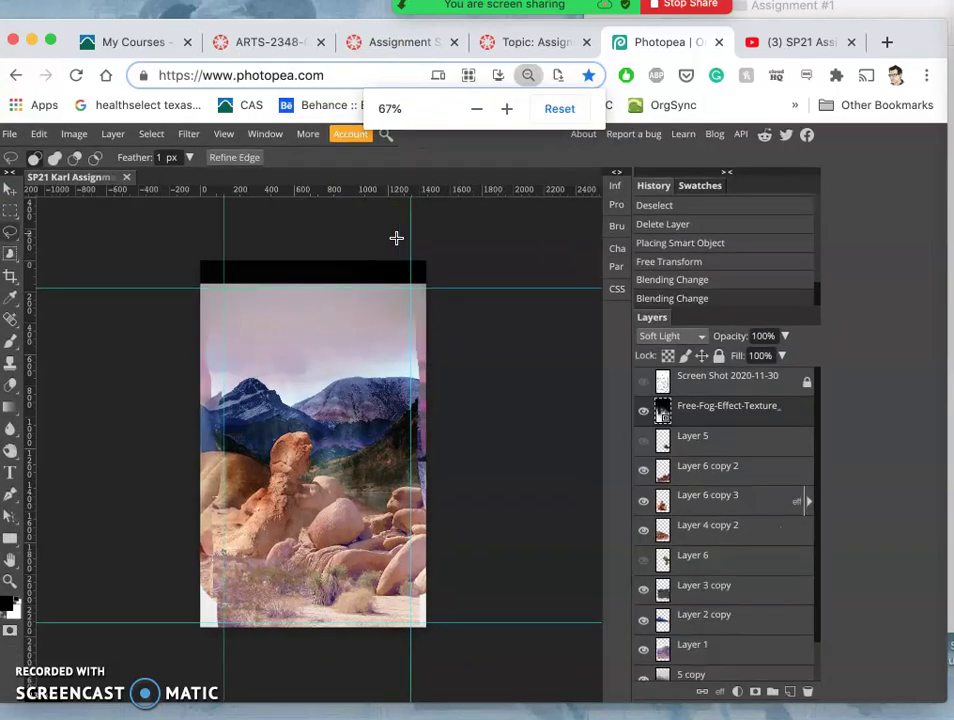
{"action": "left_click", "coordinate": [419, 311]}
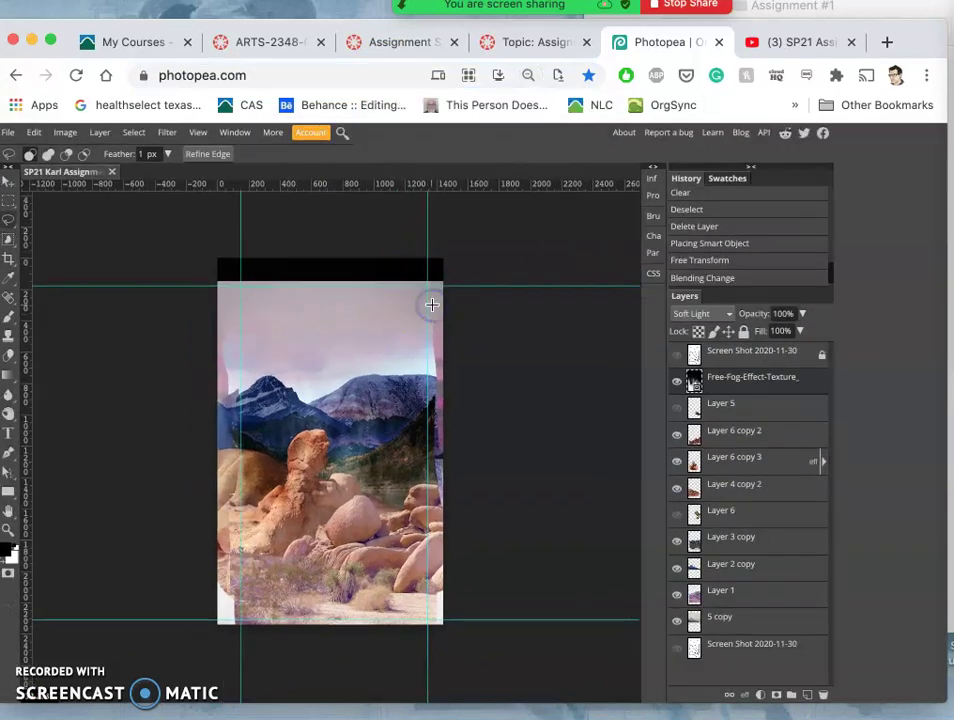
{"action": "scroll", "coordinate": [432, 304], "scroll_direction": "up", "scroll_amount": 5}
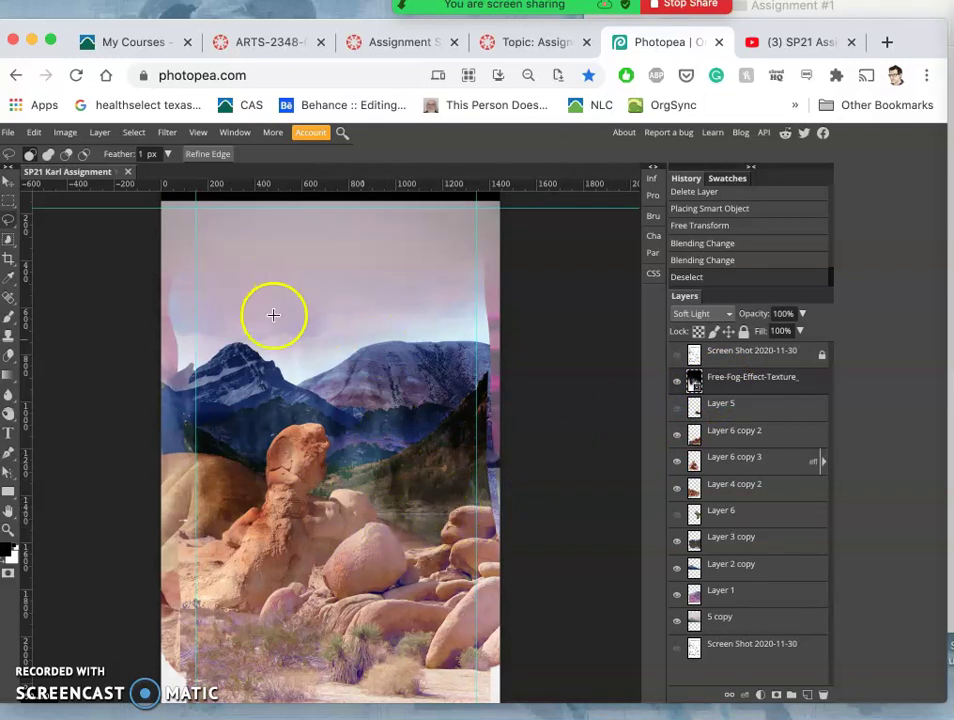
- Lower the fog layer's opacity to 55% and toggle its visibility to compare
{"action": "left_click", "coordinate": [801, 315]}
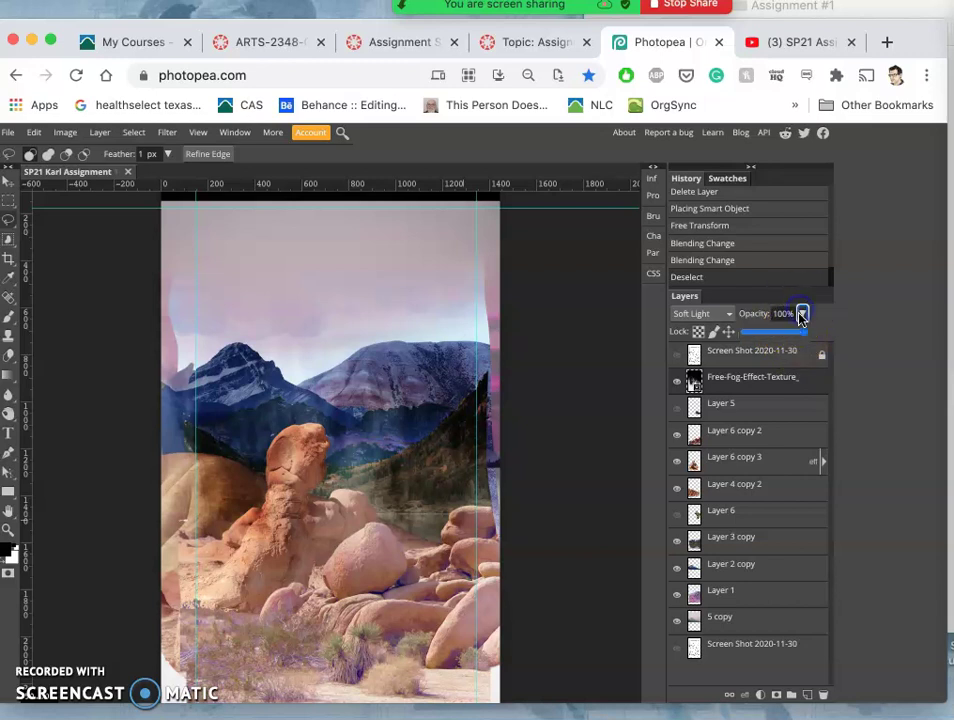
{"action": "left_click_drag", "start_coordinate": [800, 336], "coordinate": [779, 333]}
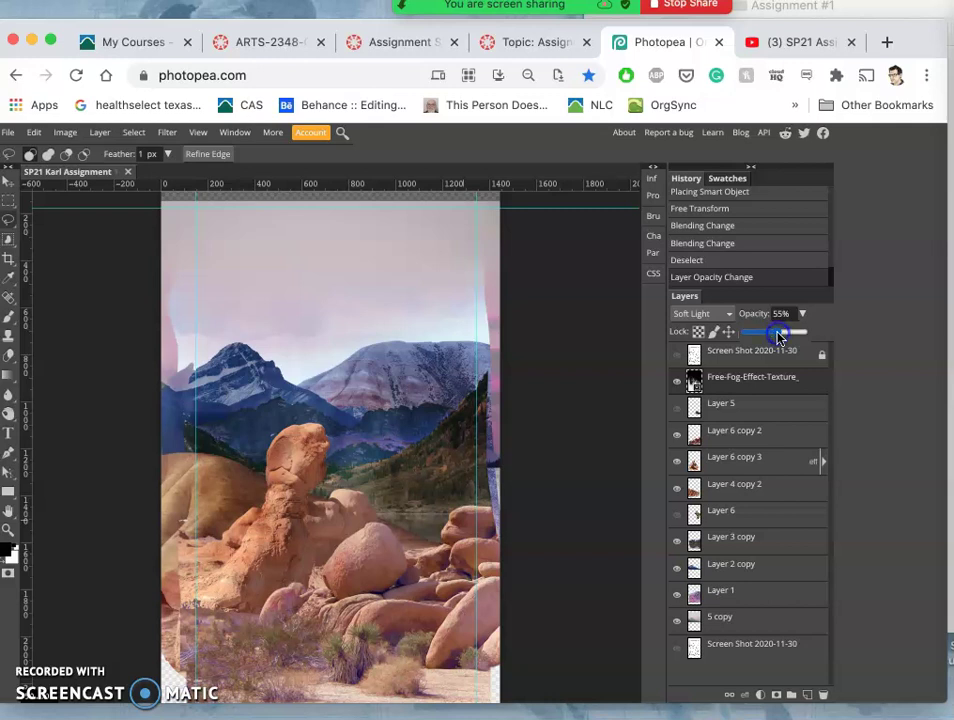
{"action": "left_click", "coordinate": [677, 383]}
{"action": "left_click", "coordinate": [677, 383]}
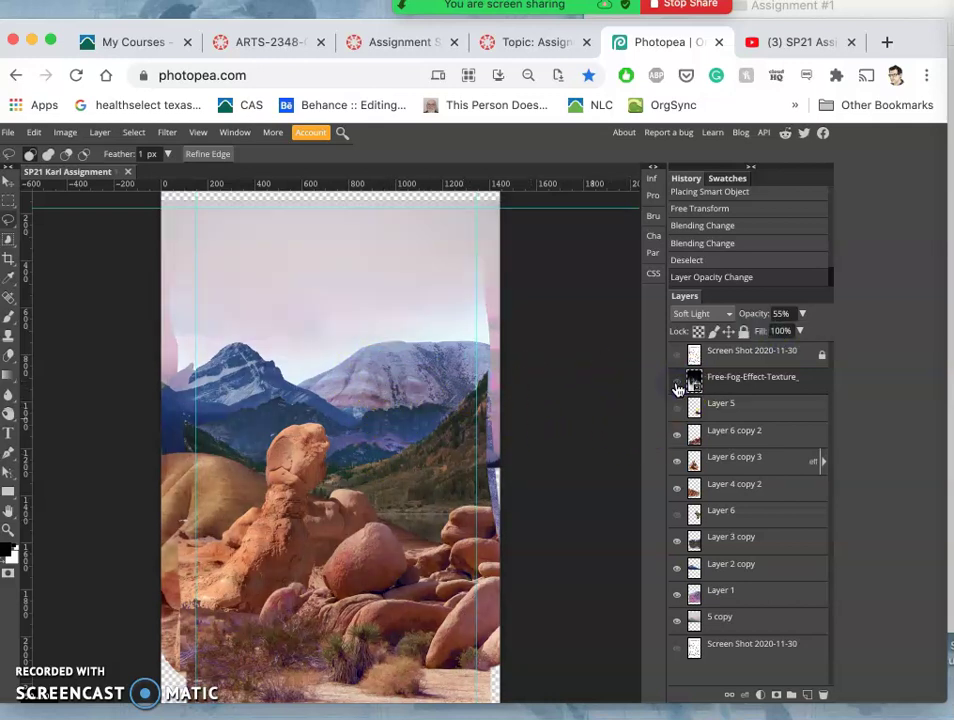
{"action": "left_click", "coordinate": [677, 383]}
{"action": "left_click", "coordinate": [677, 383]}
{"action": "left_click", "coordinate": [677, 383]}
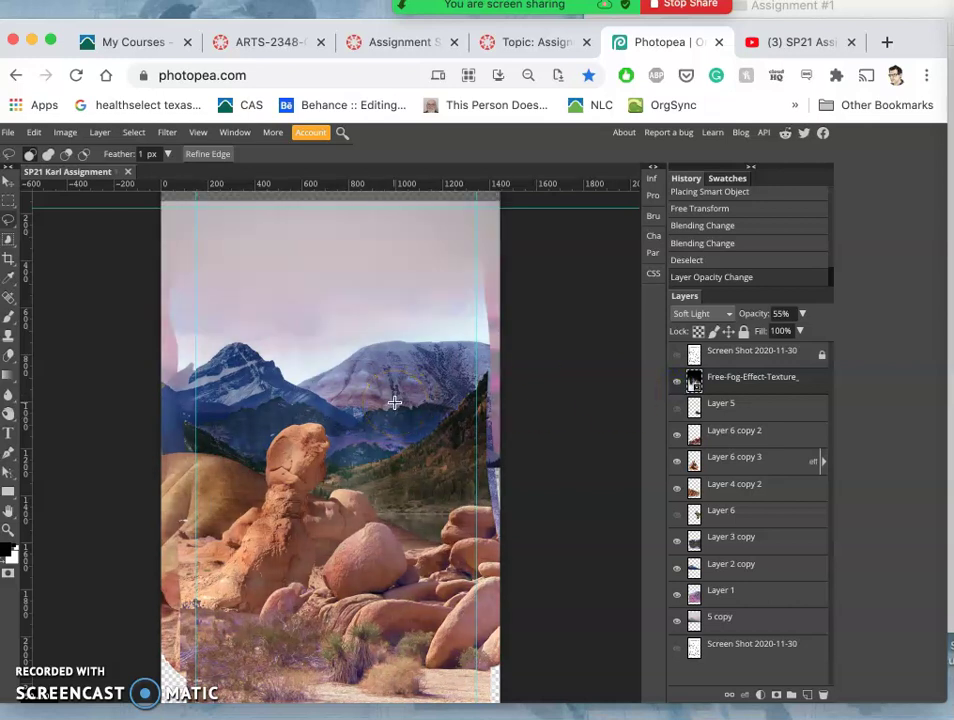
- Warp the fog texture upward toward the sky, apply it, and toggle the layer to compare
{"action": "key", "text": "ctrl+t"}
{"action": "right_click", "coordinate": [385, 438]}
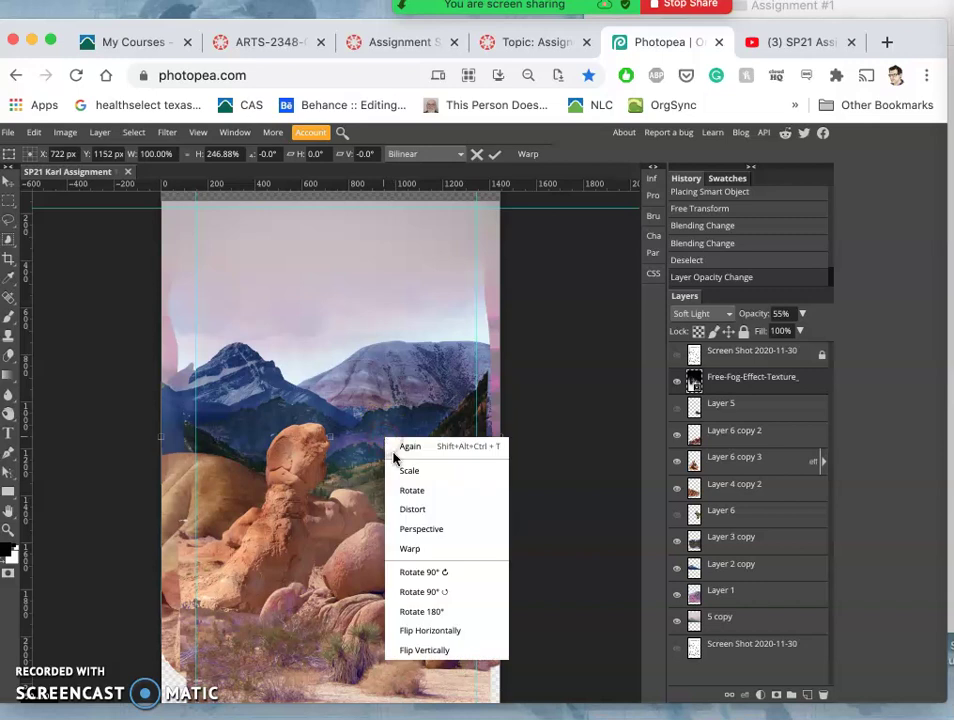
{"action": "left_click", "coordinate": [411, 551]}
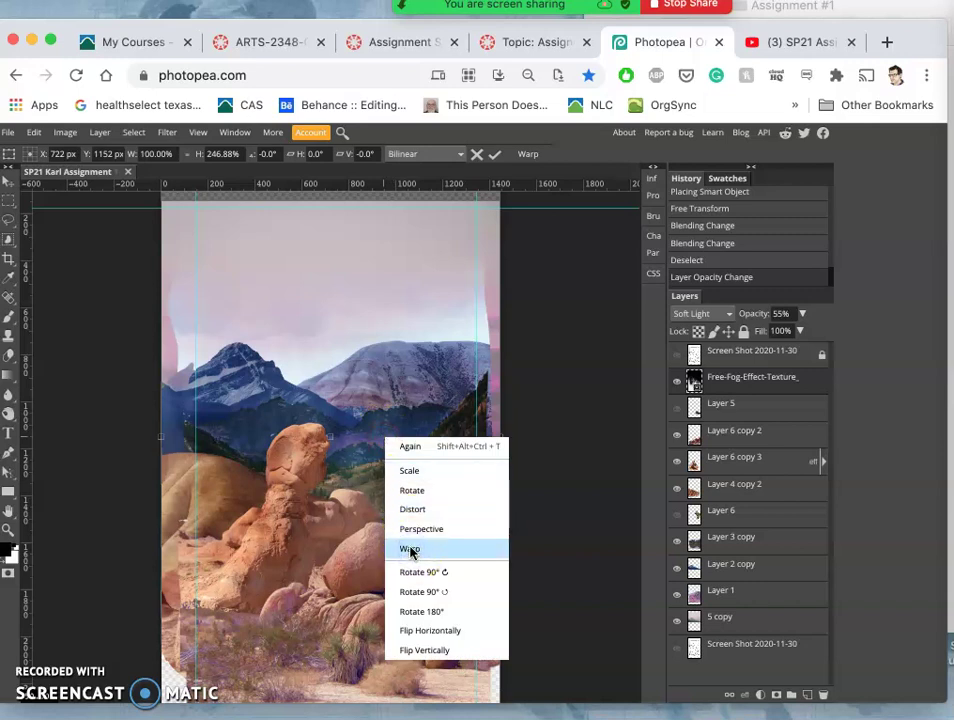
{"action": "left_click", "coordinate": [411, 551]}
{"action": "left_click", "coordinate": [394, 501]}
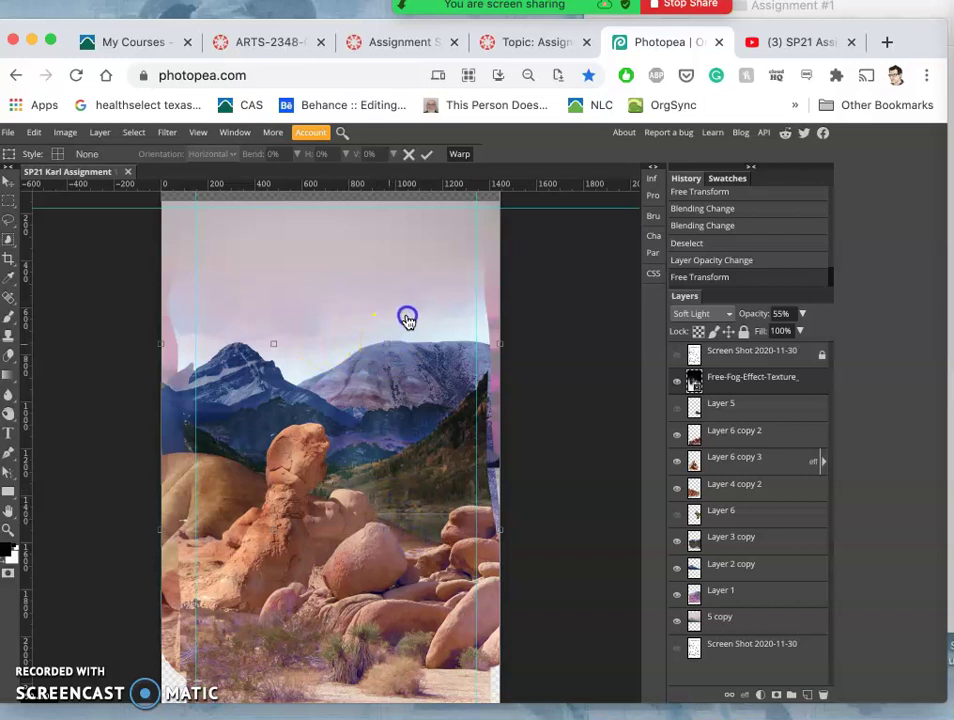
{"action": "left_click_drag", "start_coordinate": [424, 294], "coordinate": [430, 277]}
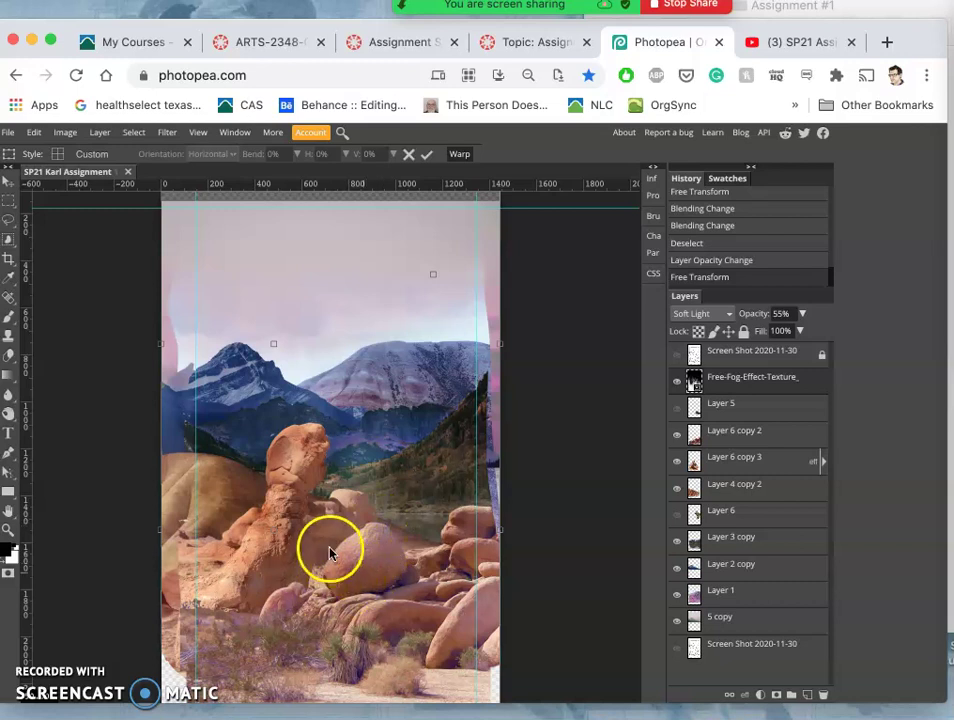
{"action": "left_click", "coordinate": [272, 346]}
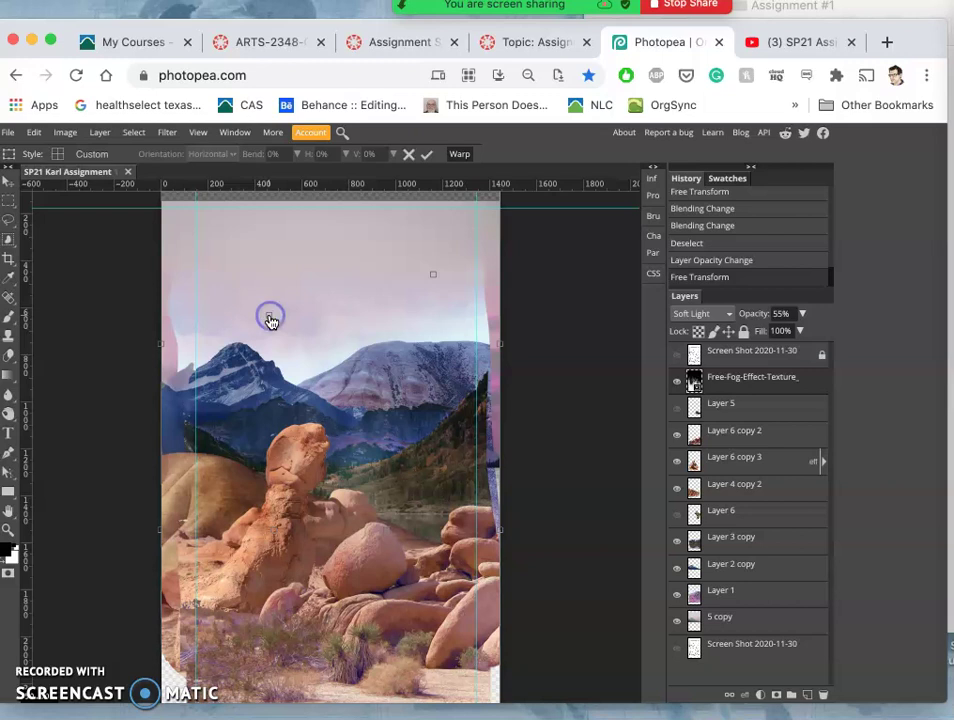
{"action": "key", "text": "Return"}
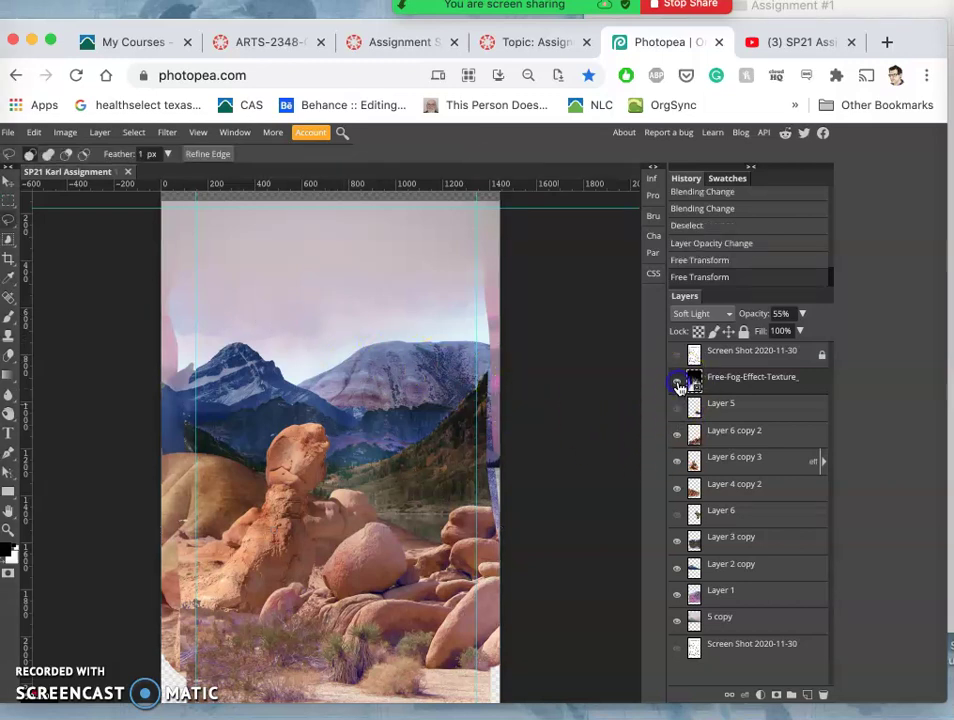
{"action": "left_click", "coordinate": [679, 385]}
{"action": "left_click", "coordinate": [679, 385]}
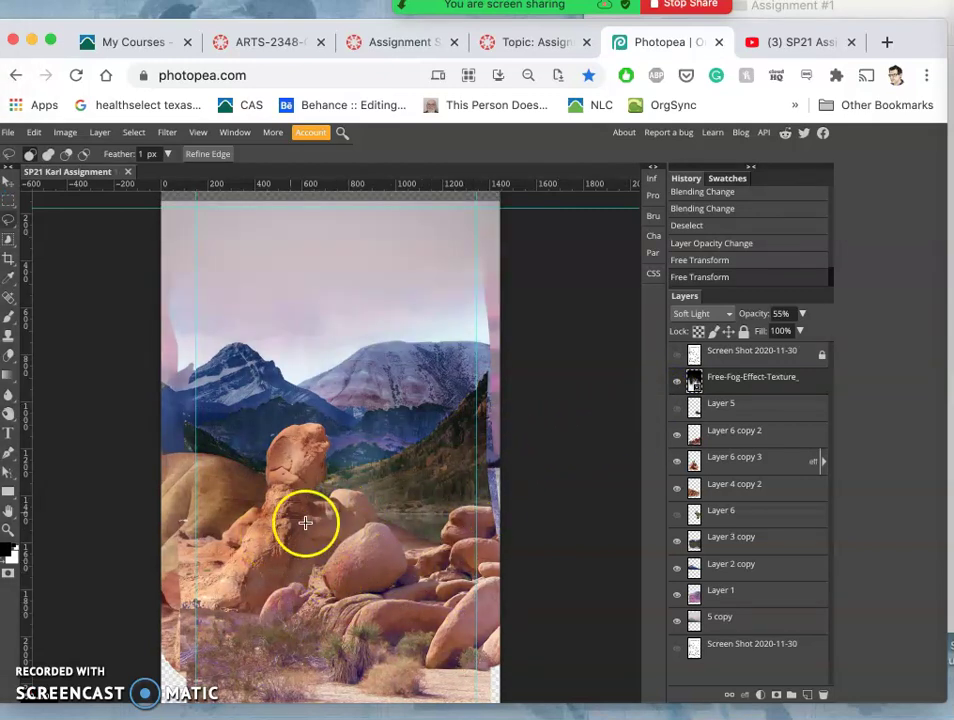
{"action": "scroll", "coordinate": [305, 527], "scroll_direction": "up", "scroll_amount": 2}
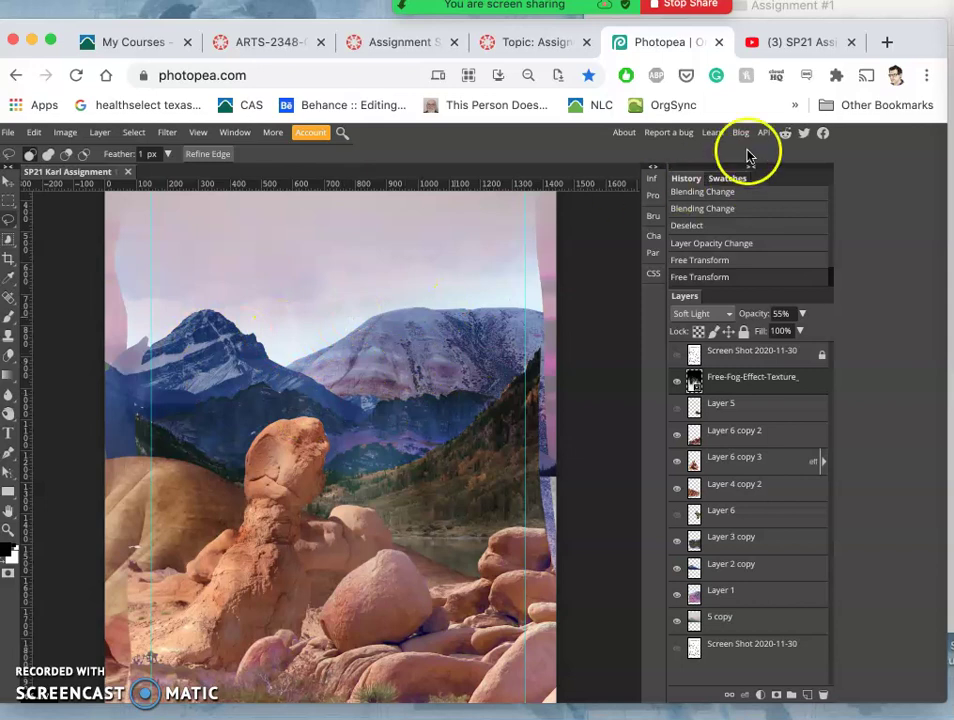
- Place Free-Fog-Effect-Texture_04.jpg, move it up over the sky, and stretch it to the canvas top
{"action": "left_click", "coordinate": [898, 16]}
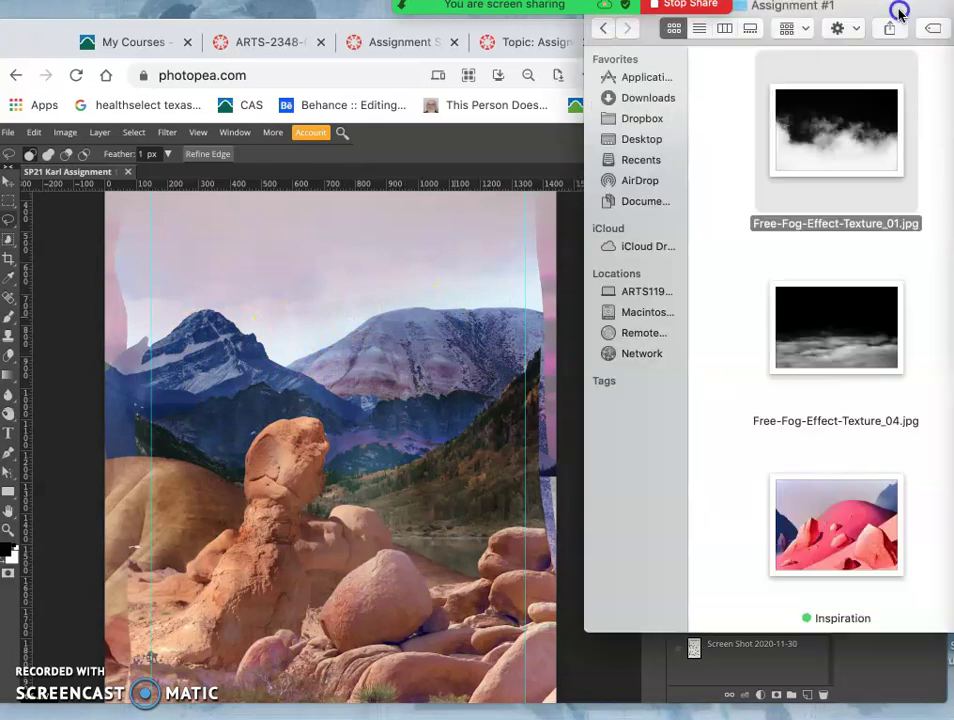
{"action": "left_click", "coordinate": [851, 350]}
{"action": "left_click_drag", "start_coordinate": [851, 350], "coordinate": [405, 400]}
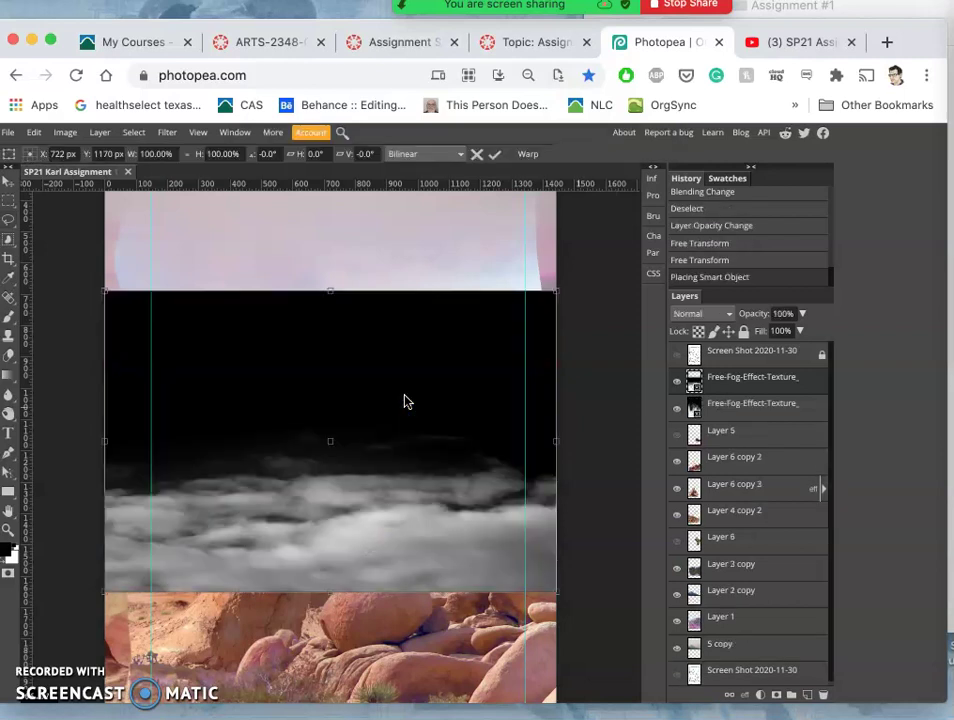
{"action": "left_click_drag", "start_coordinate": [395, 328], "coordinate": [398, 293]}
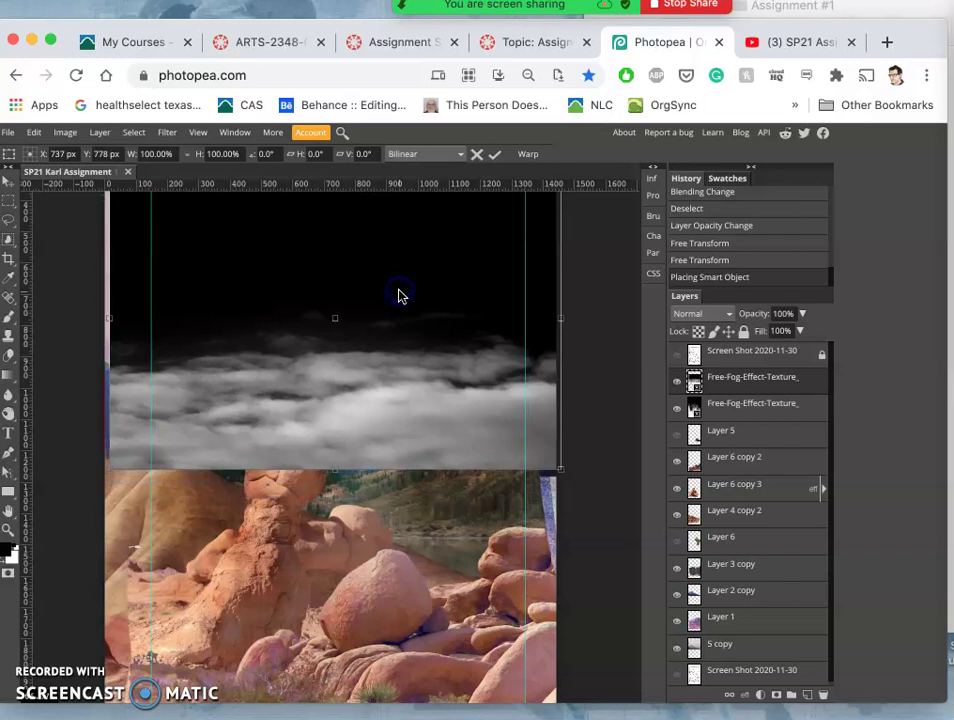
{"action": "key", "text": "super+minus"}
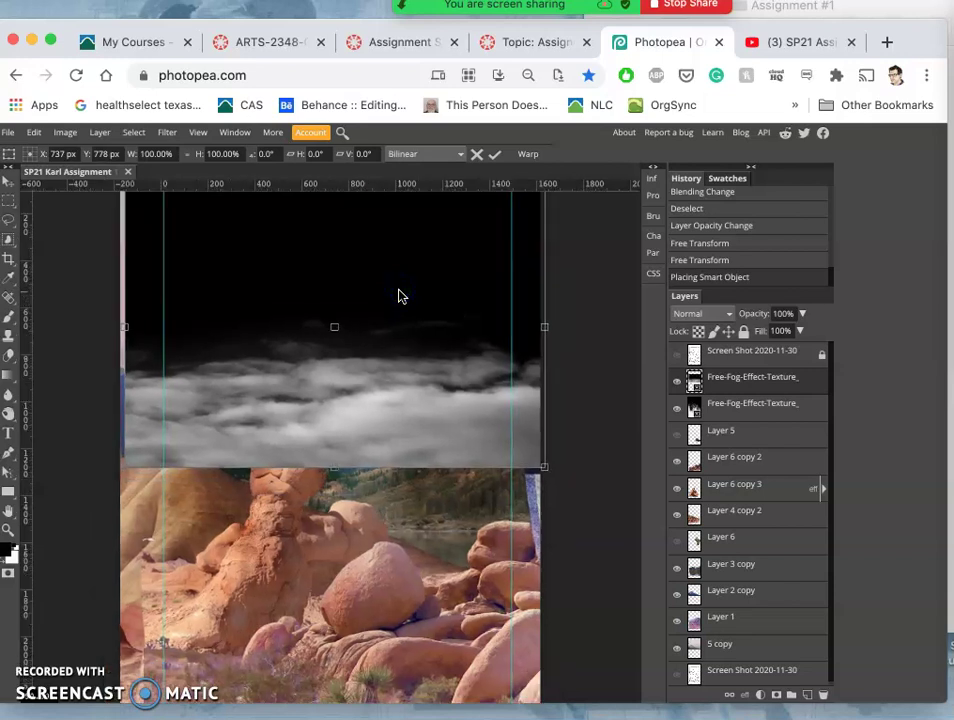
{"action": "left_click", "coordinate": [353, 249]}
{"action": "left_click_drag", "start_coordinate": [335, 240], "coordinate": [337, 151]}
{"action": "left_click", "coordinate": [373, 255]}
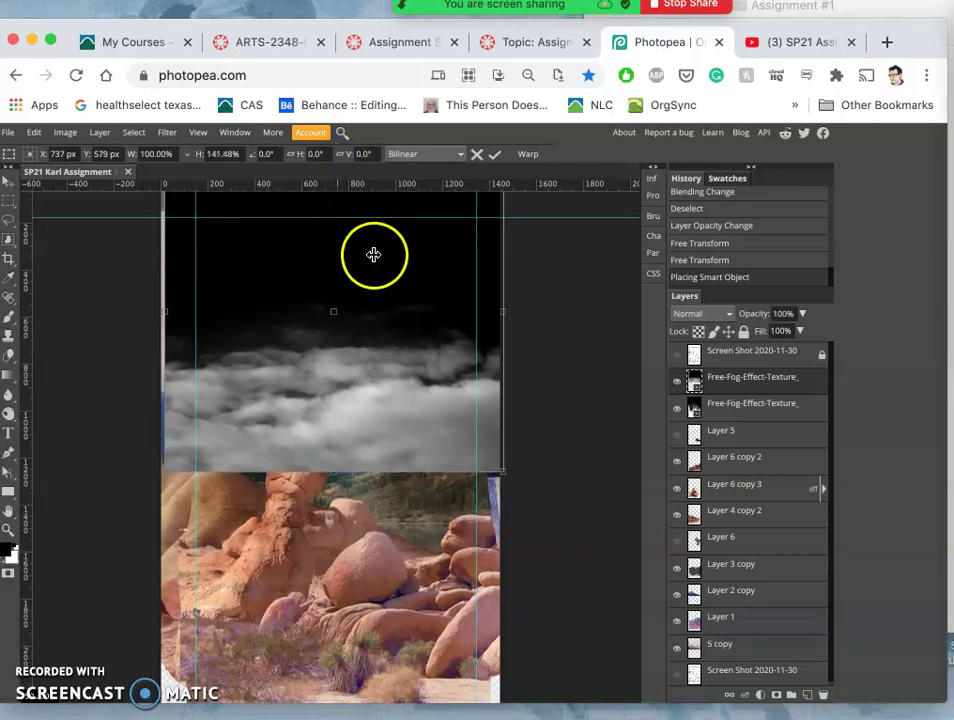
{"action": "key", "text": "Return"}
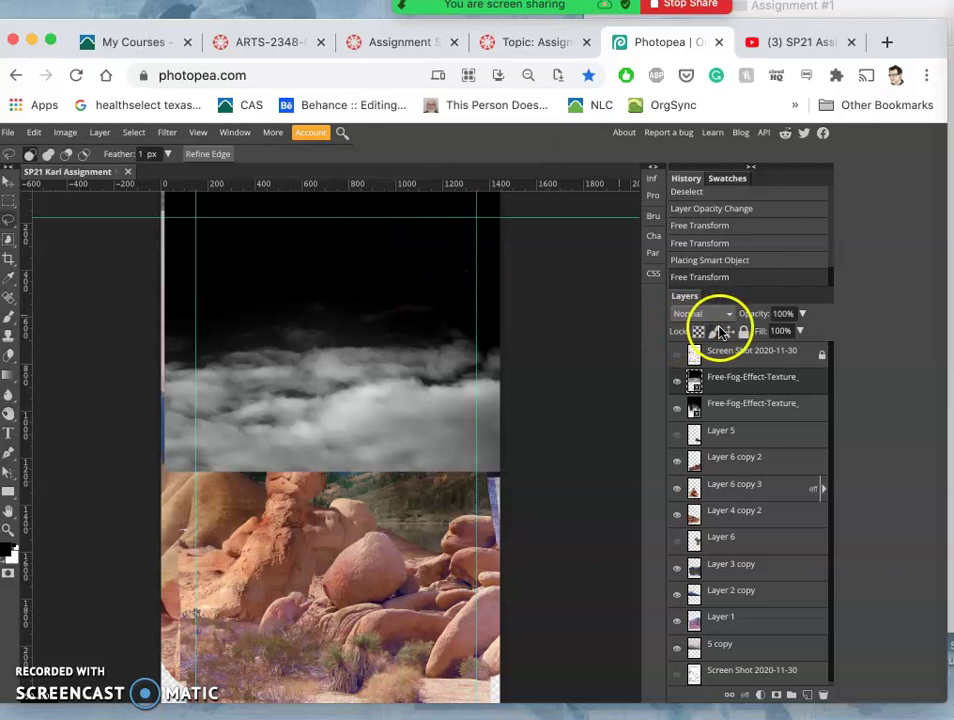
{"action": "left_click", "coordinate": [12, 358]}
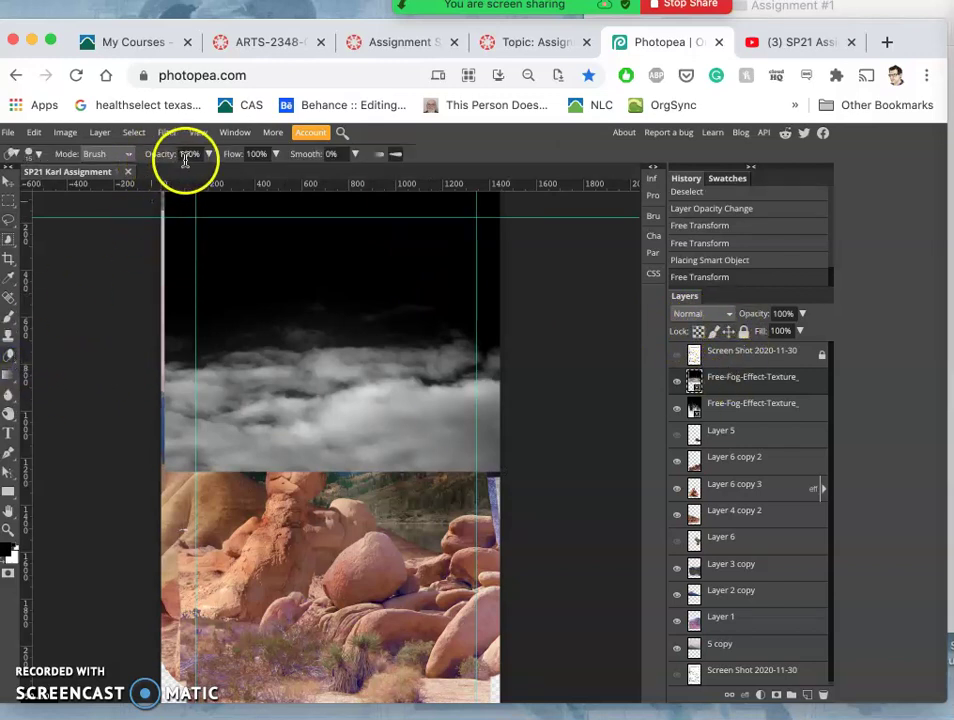
- Set the Eraser to 0% hardness and 452 px size, and rasterize the fog layer
{"action": "left_click", "coordinate": [36, 155]}
{"action": "left_click", "coordinate": [60, 187]}
{"action": "left_click_drag", "start_coordinate": [60, 217], "coordinate": [27, 220]}
{"action": "left_click", "coordinate": [113, 190]}
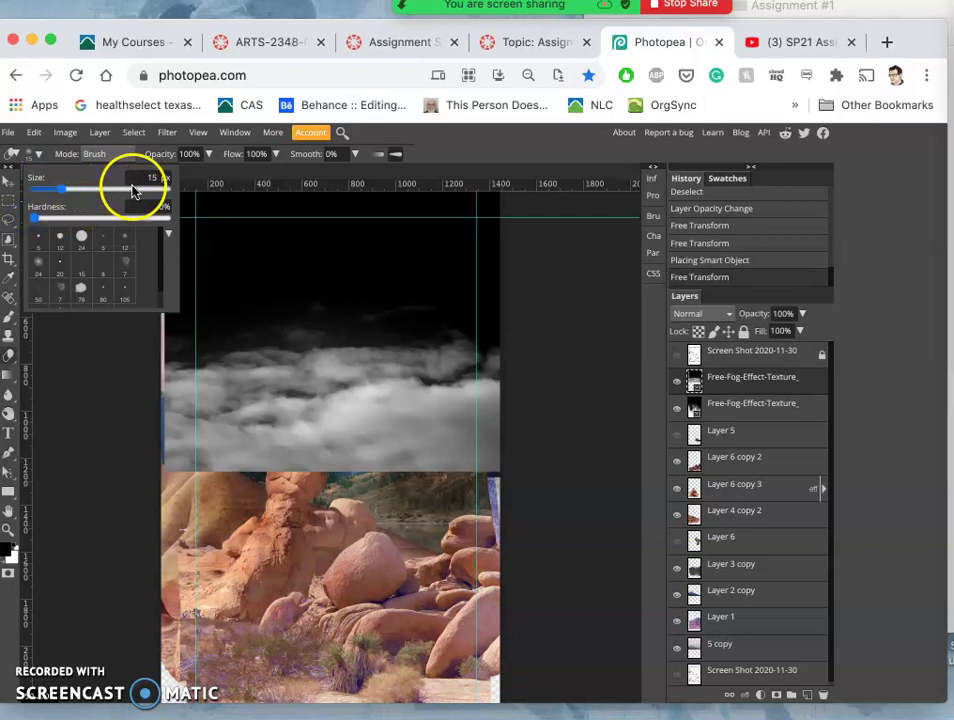
{"action": "left_click", "coordinate": [133, 190]}
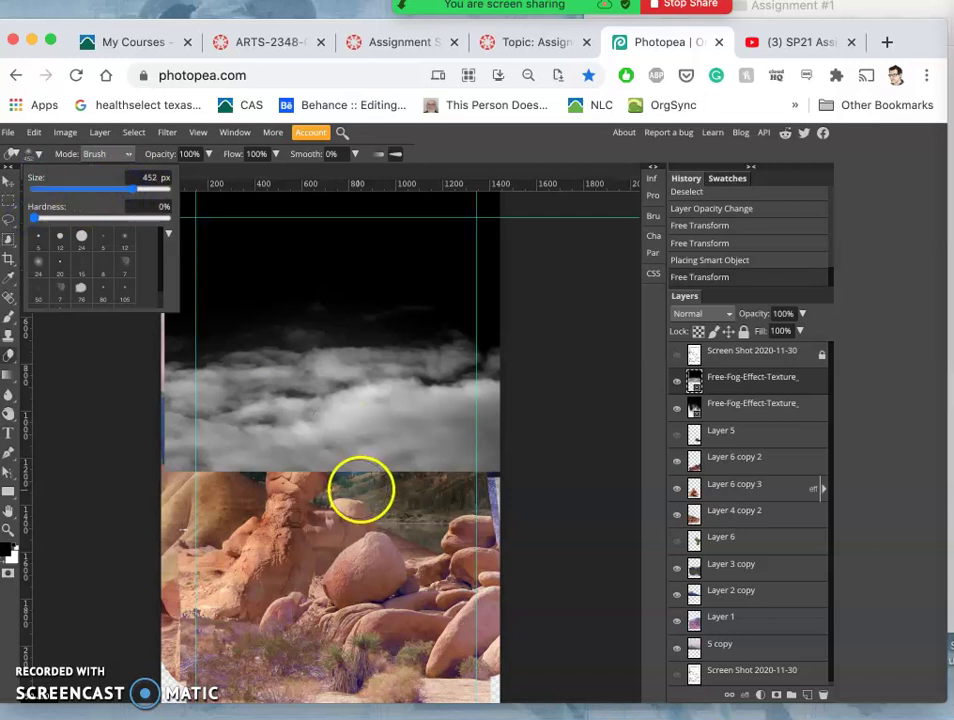
{"action": "left_click", "coordinate": [361, 490]}
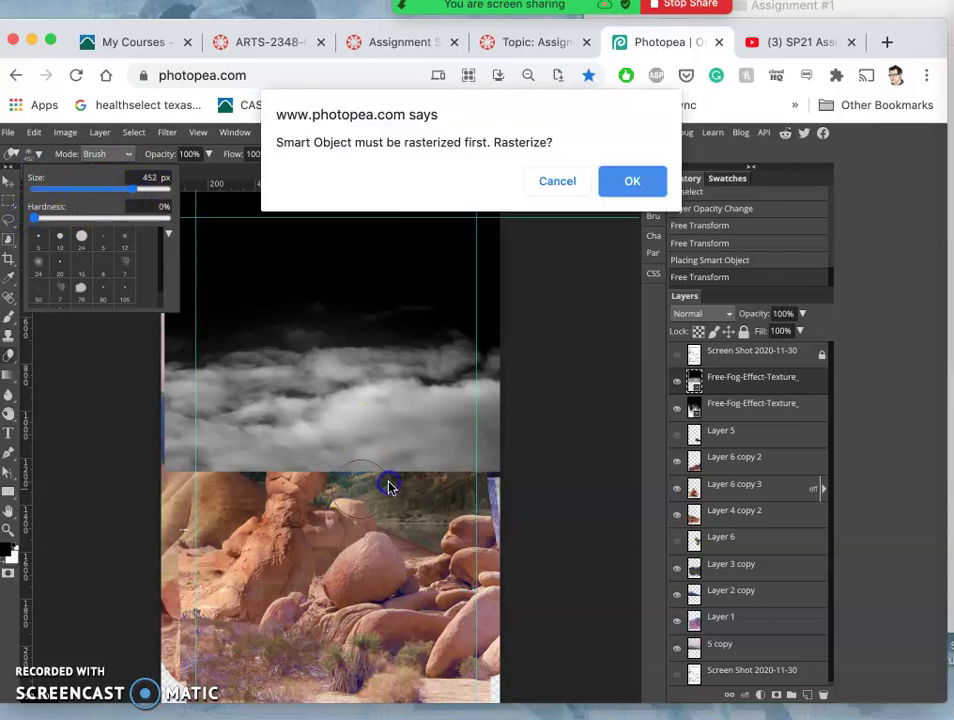
{"action": "left_click", "coordinate": [626, 180]}
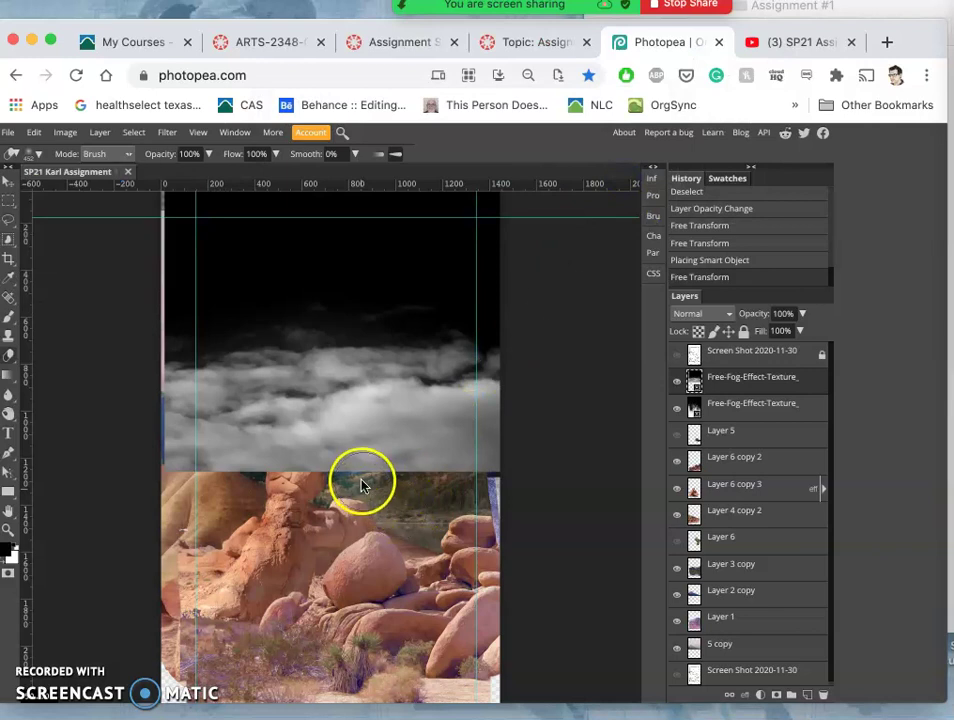
- Erase the fog's lower edge along the horizon to reveal the rocks and mountains
{"action": "left_click", "coordinate": [367, 483]}
{"action": "left_click_drag", "start_coordinate": [400, 486], "coordinate": [509, 495]}
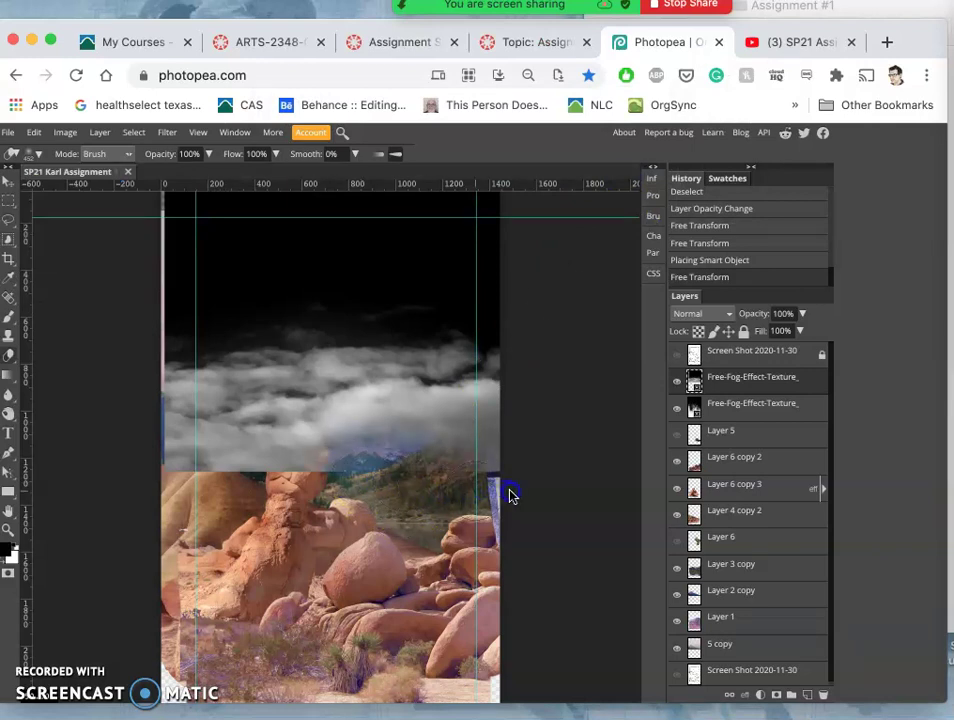
{"action": "left_click", "coordinate": [340, 483]}
{"action": "mouse_move", "coordinate": [340, 483]}
{"action": "left_mouse_down"}
{"action": "mouse_move", "coordinate": [299, 488]}
{"action": "mouse_move", "coordinate": [298, 477]}
{"action": "mouse_move", "coordinate": [279, 500]}
{"action": "mouse_move", "coordinate": [239, 497]}
{"action": "mouse_move", "coordinate": [190, 511]}
{"action": "mouse_move", "coordinate": [148, 488]}
{"action": "mouse_move", "coordinate": [290, 518]}
{"action": "left_mouse_up"}
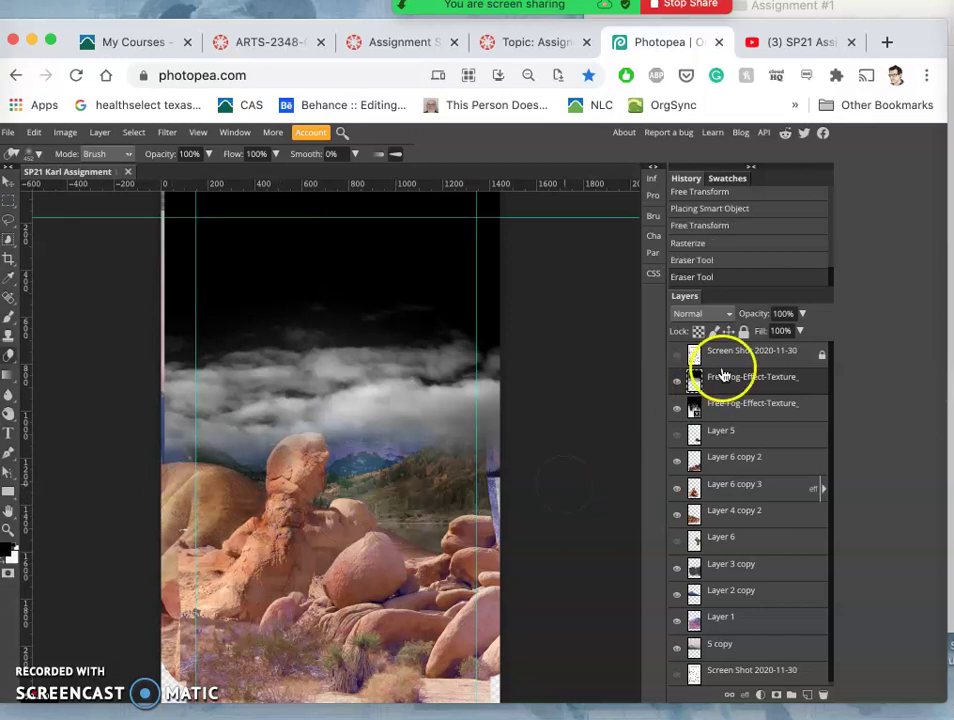
- Set the second fog layer to Soft Light blending at 84% opacity
{"action": "left_click", "coordinate": [709, 316]}
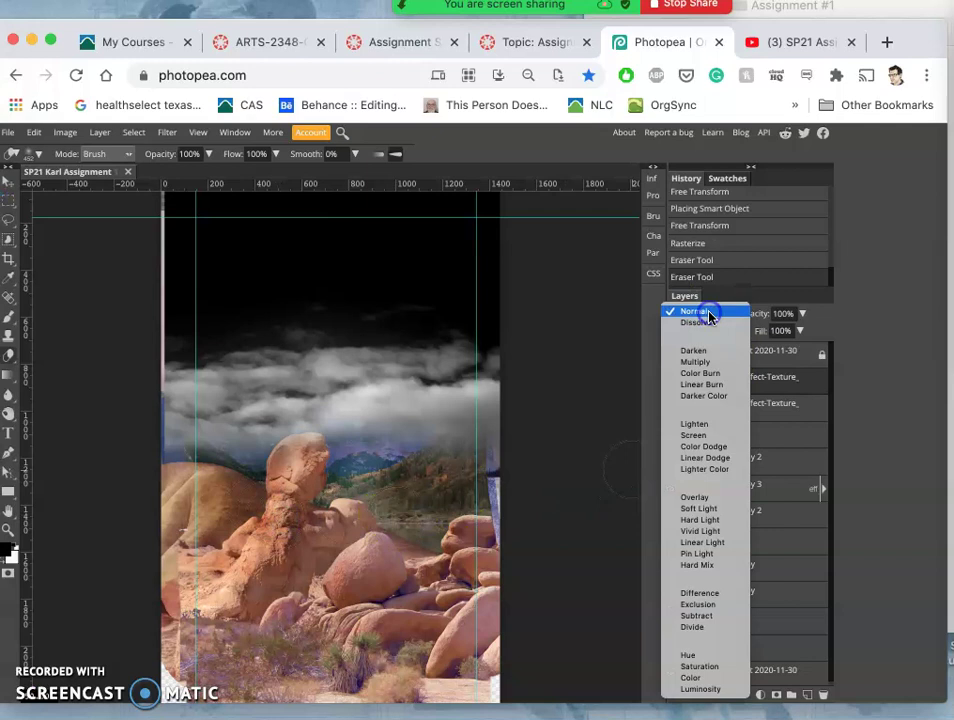
{"action": "left_click", "coordinate": [706, 508]}
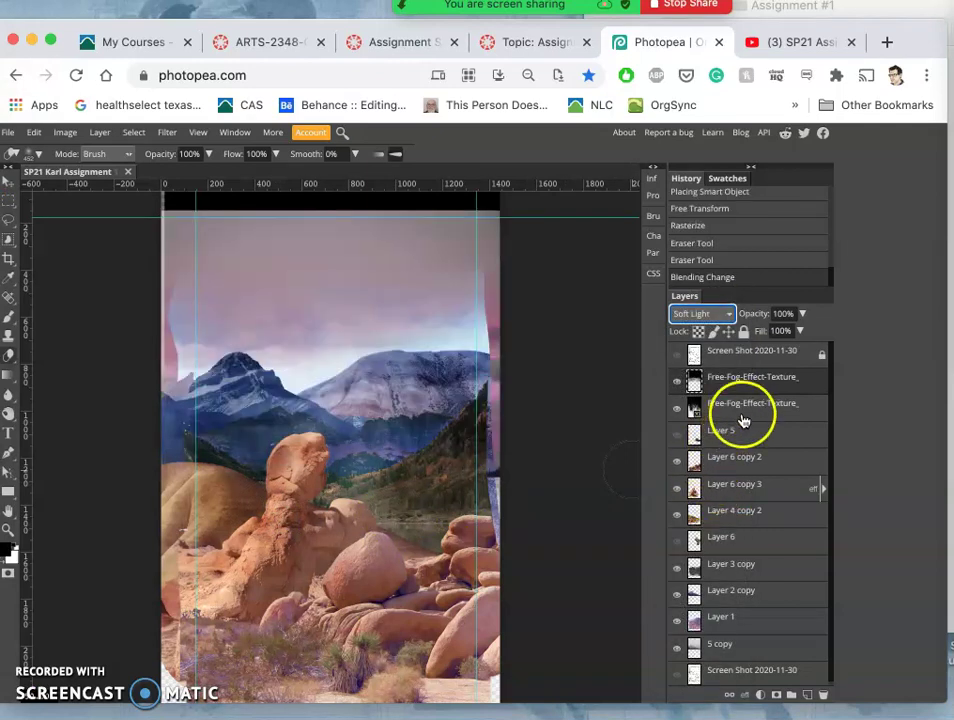
{"action": "left_click", "coordinate": [801, 316]}
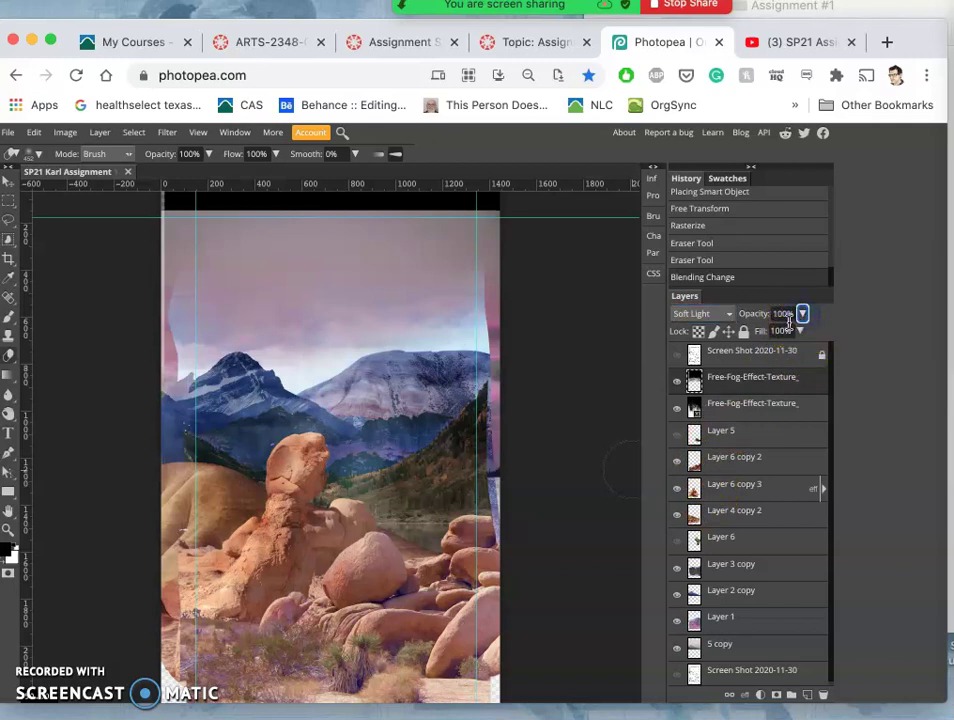
{"action": "left_click", "coordinate": [801, 316]}
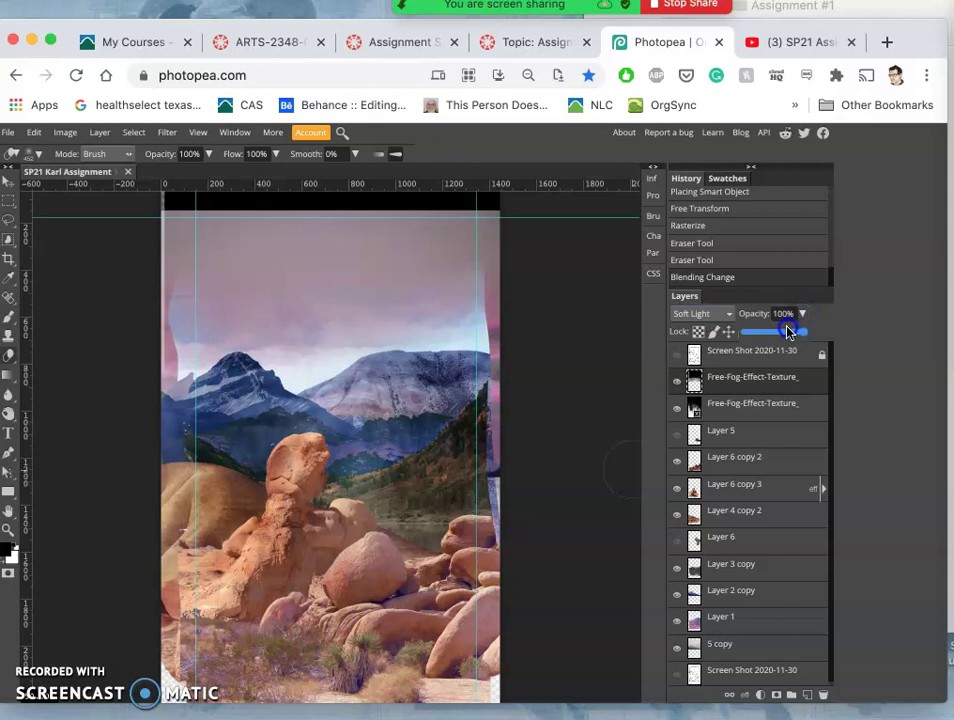
{"action": "left_click_drag", "start_coordinate": [789, 331], "coordinate": [781, 331]}
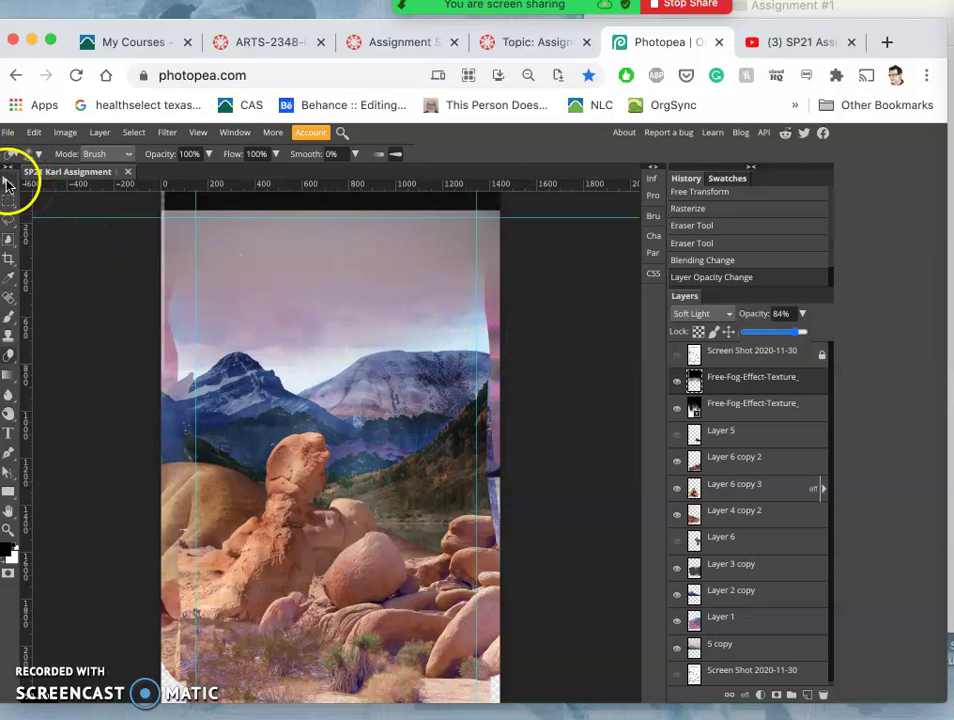
- Move the fog texture down over the mountains and Alt-drag a shifted duplicate
{"action": "left_click", "coordinate": [9, 184]}
{"action": "left_click", "coordinate": [343, 376]}
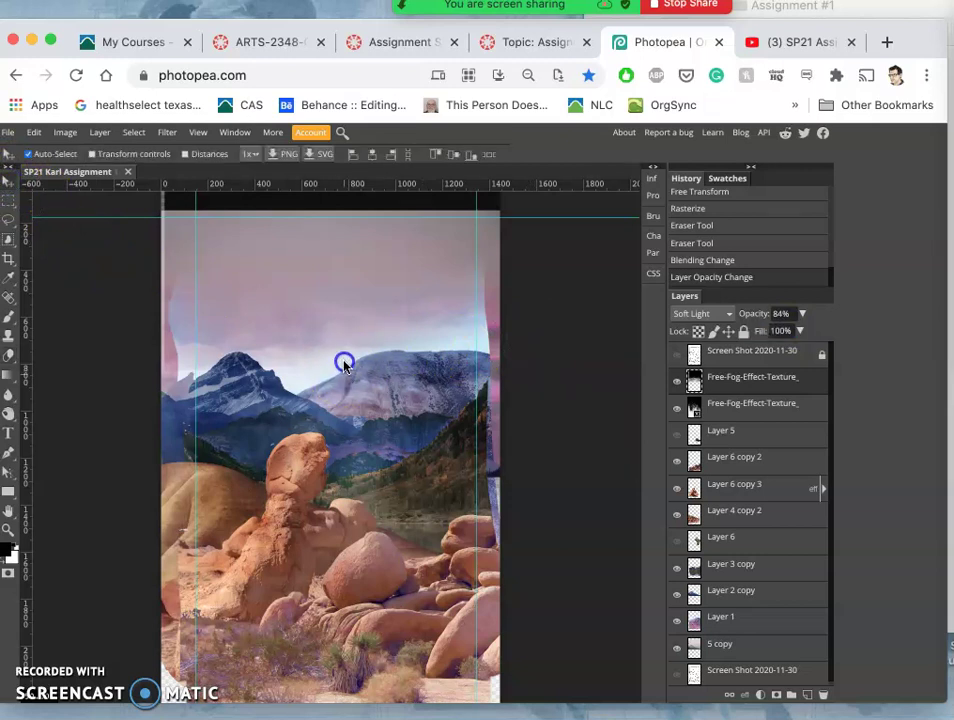
{"action": "left_click_drag", "start_coordinate": [345, 367], "coordinate": [340, 342]}
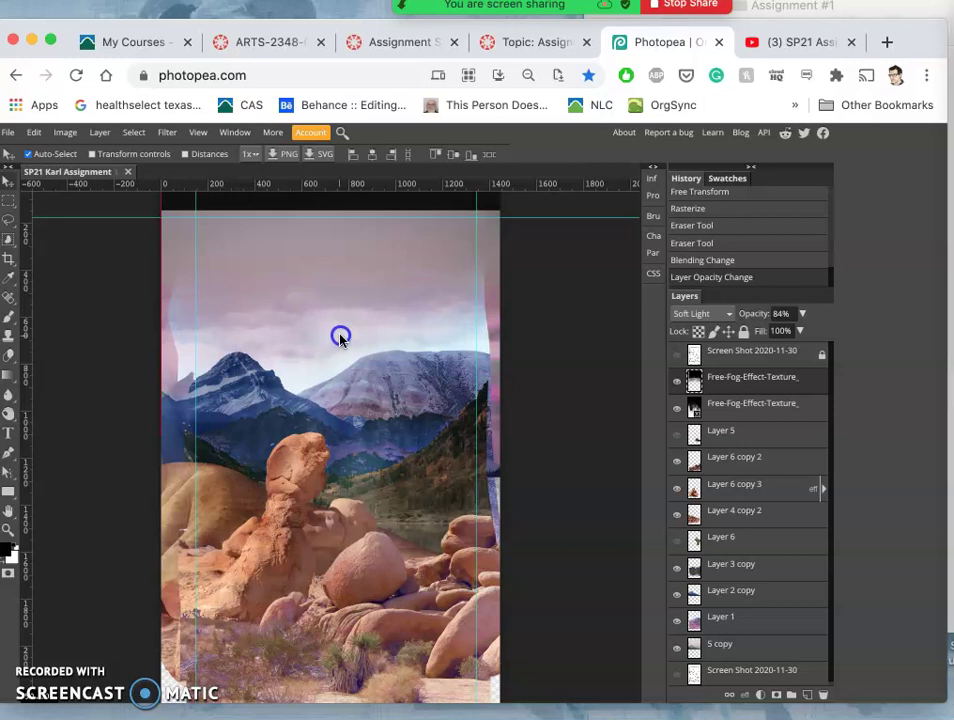
{"action": "left_click_drag", "start_coordinate": [341, 336], "coordinate": [557, 428]}
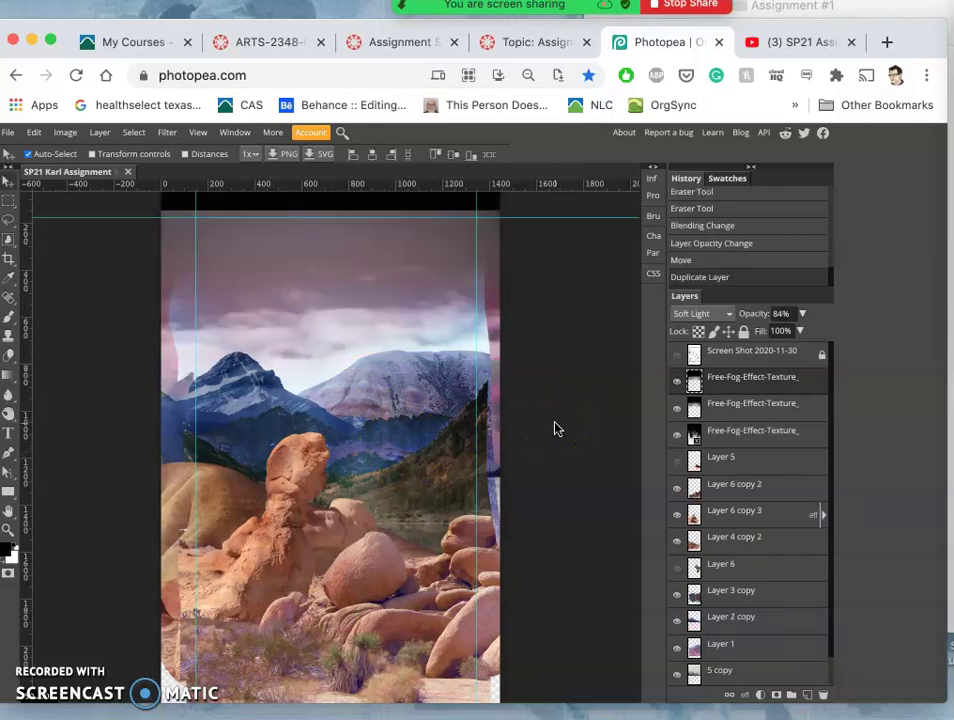
- Flip the fog copy horizontally and stretch it wider and taller
{"action": "key", "text": "ctrl+alt+t"}
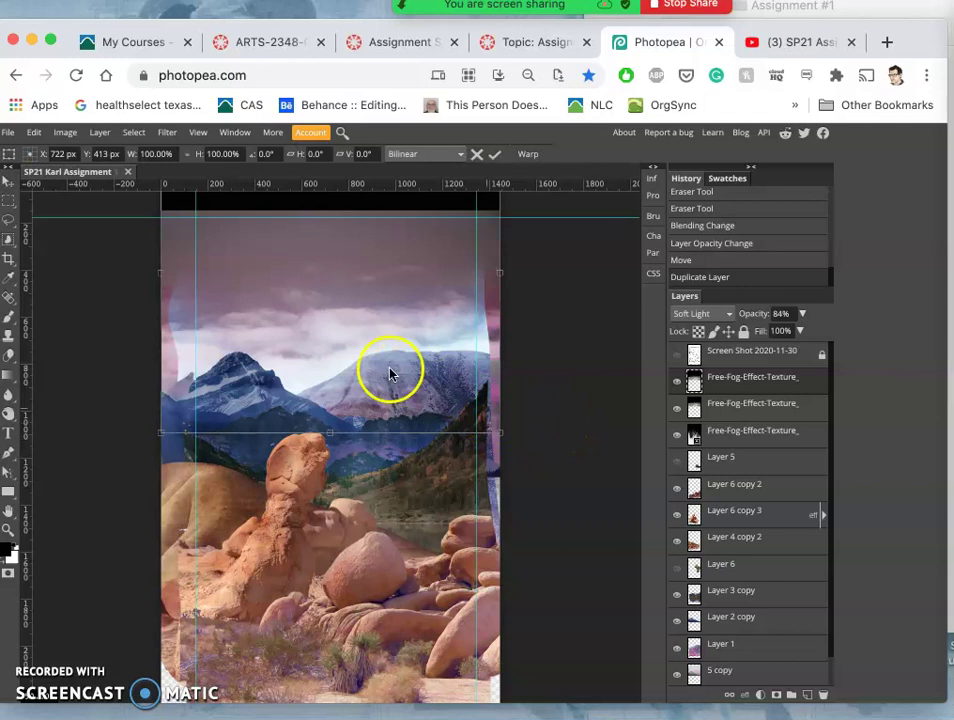
{"action": "right_click", "coordinate": [390, 371]}
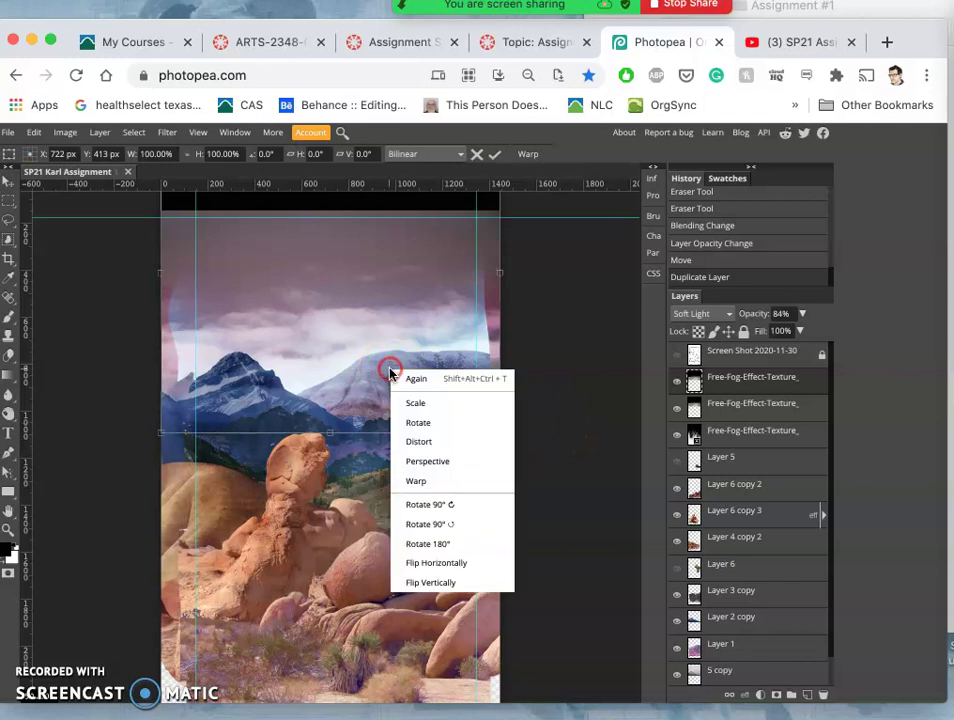
{"action": "left_click", "coordinate": [433, 562]}
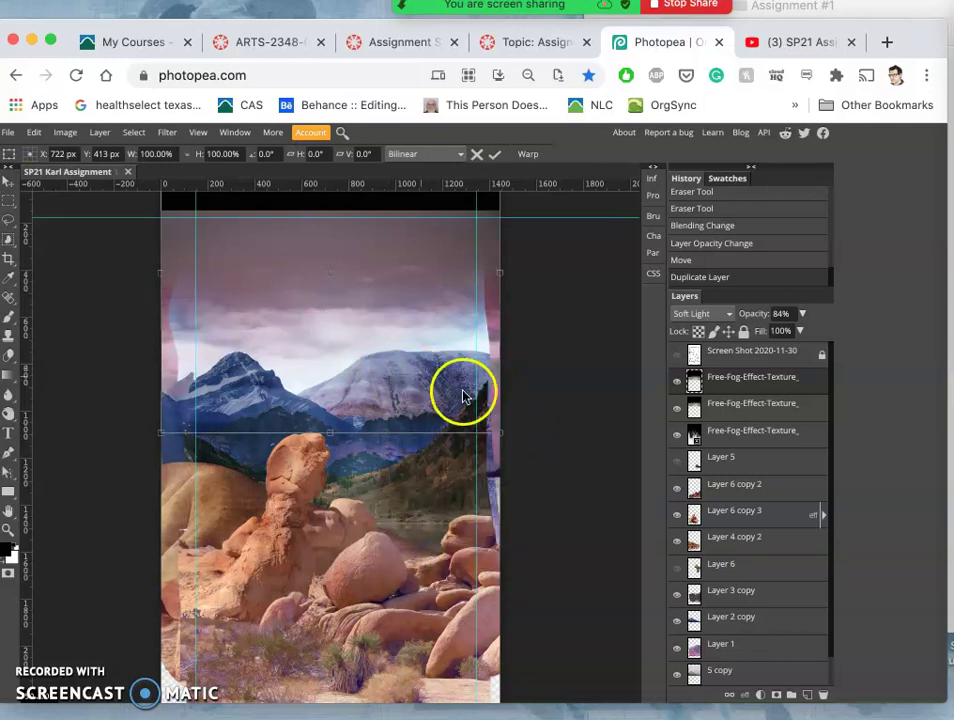
{"action": "left_click_drag", "start_coordinate": [502, 432], "coordinate": [585, 497]}
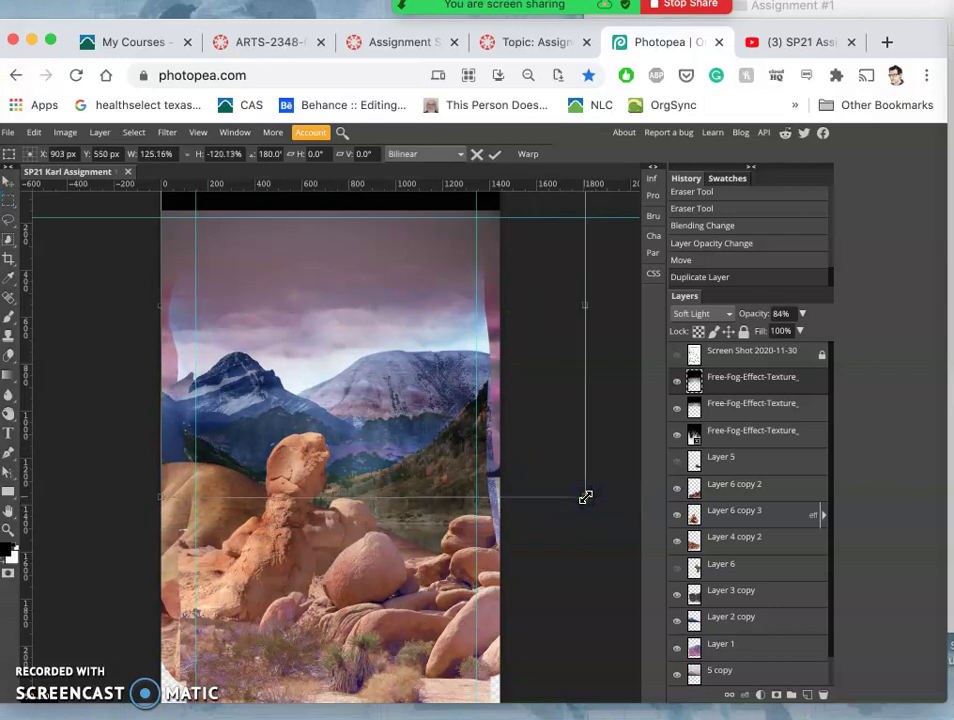
{"action": "key", "text": "Return"}
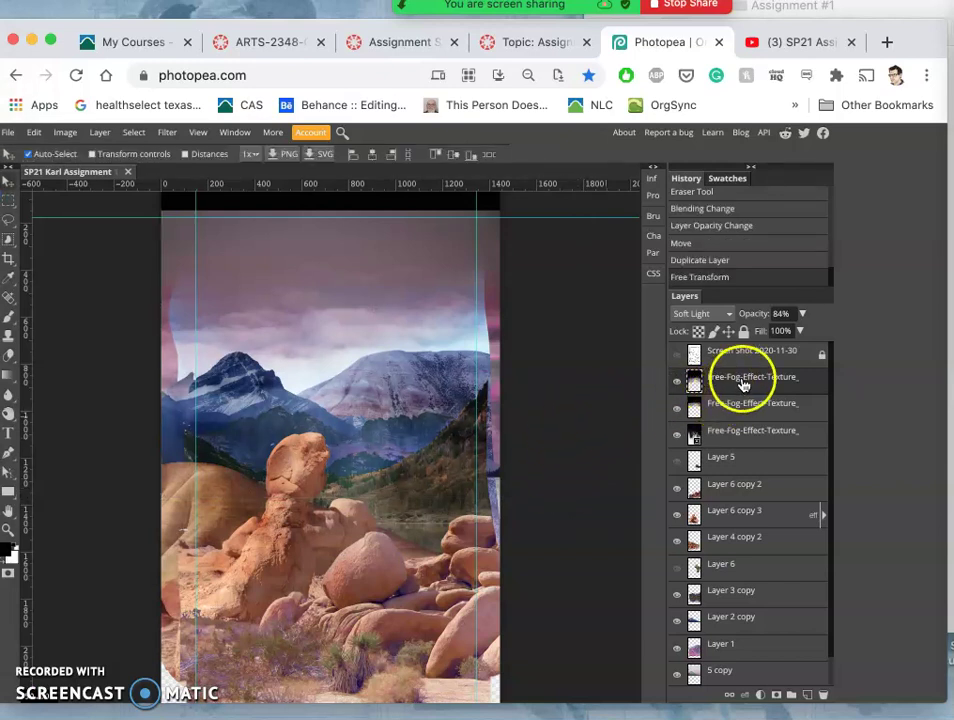
- Move the fog copy down one layer and fade the top fog layer to 54% opacity
{"action": "left_click_drag", "start_coordinate": [786, 383], "coordinate": [771, 409]}
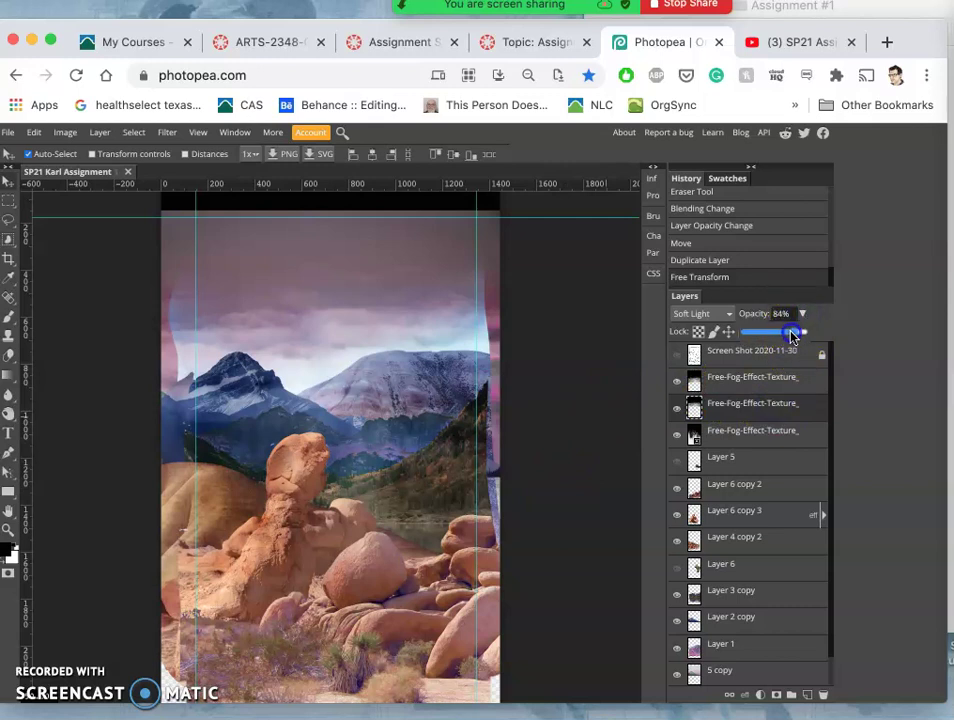
{"action": "mouse_move", "coordinate": [793, 336]}
{"action": "left_mouse_down"}
{"action": "mouse_move", "coordinate": [769, 336]}
{"action": "mouse_move", "coordinate": [788, 336]}
{"action": "left_mouse_up"}
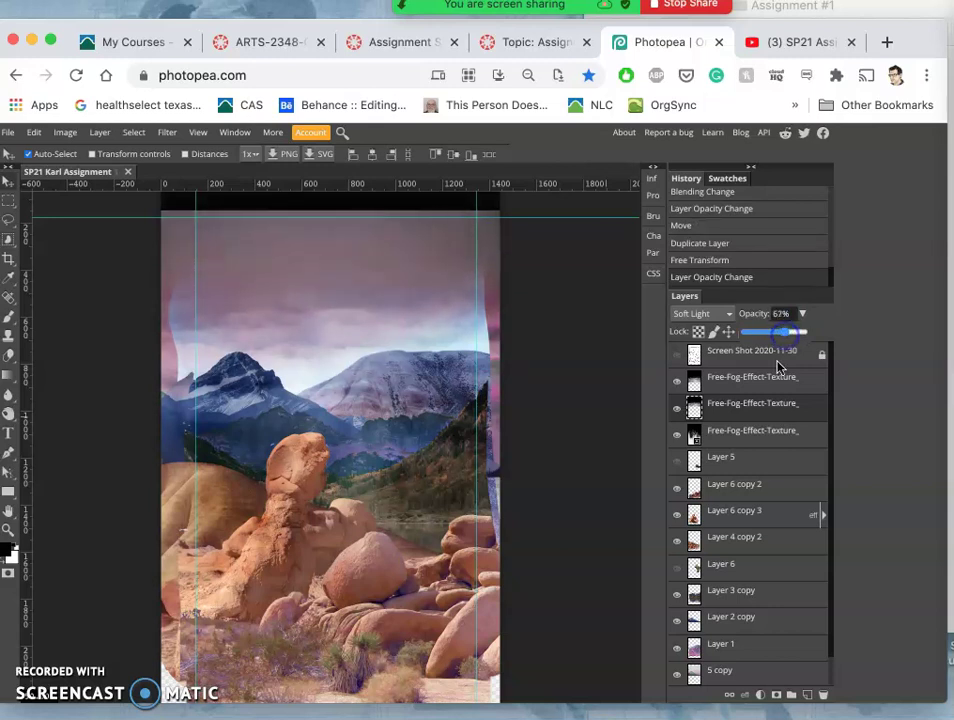
{"action": "left_click", "coordinate": [775, 379]}
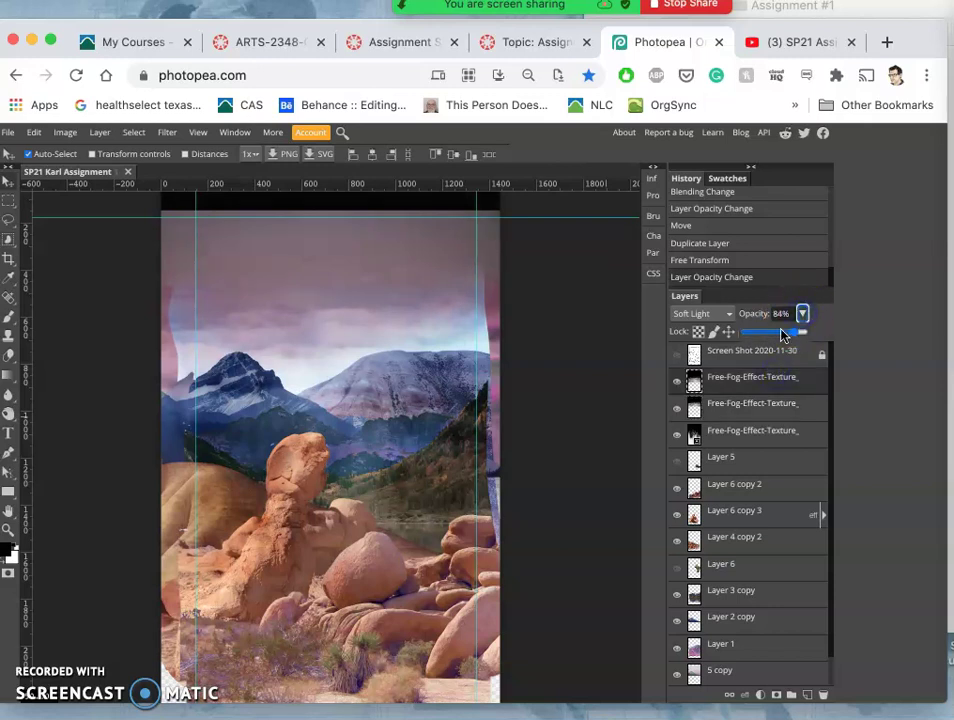
{"action": "left_click_drag", "start_coordinate": [783, 336], "coordinate": [780, 336]}
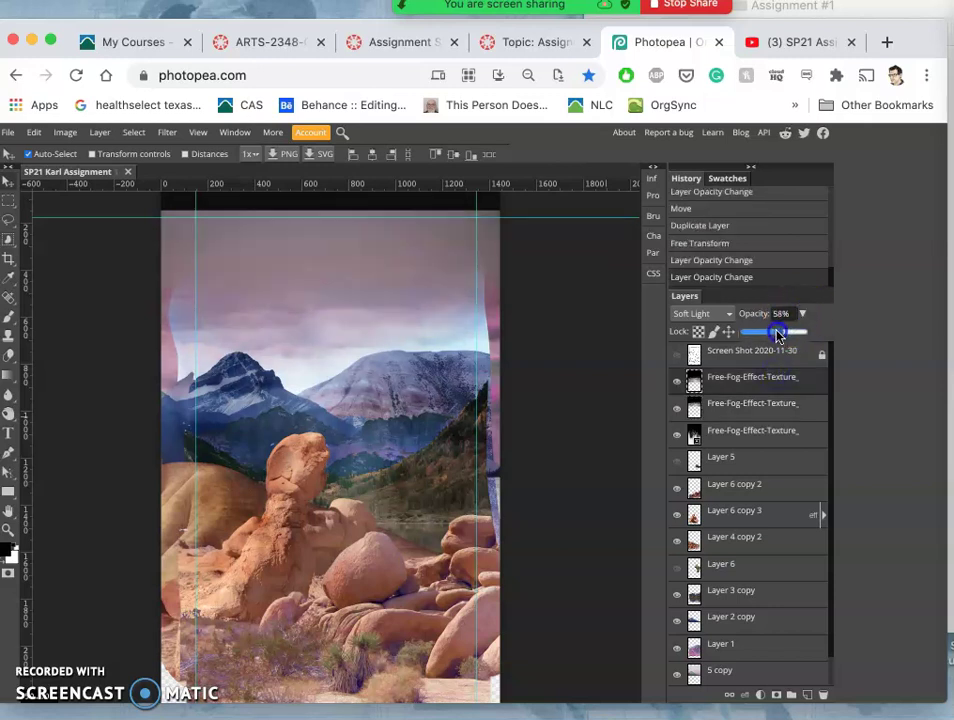
{"action": "left_click_drag", "start_coordinate": [778, 336], "coordinate": [781, 336]}
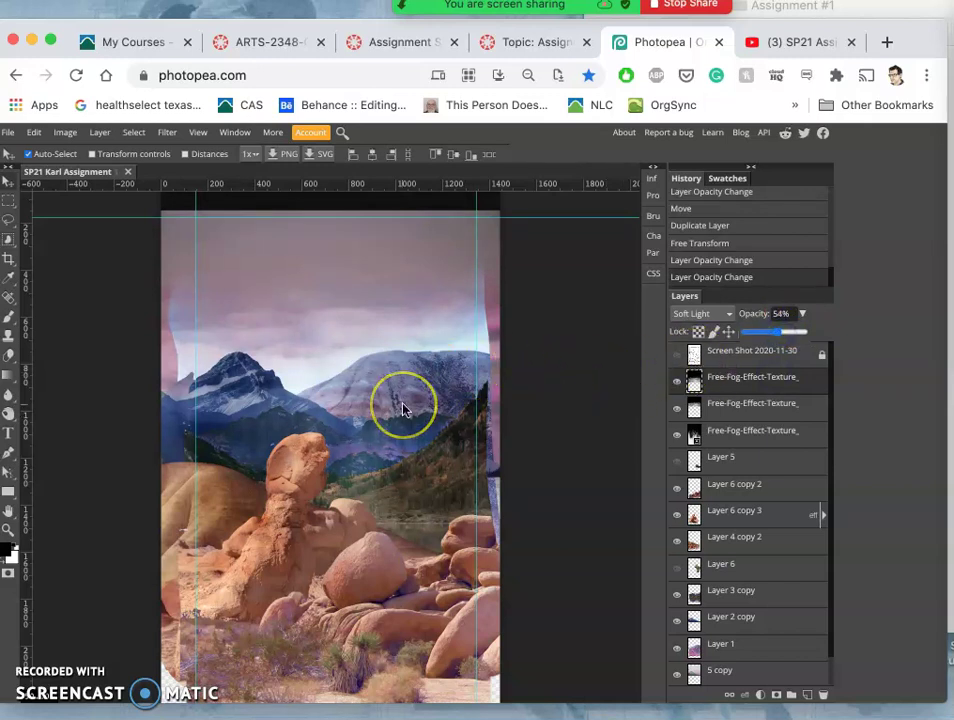
{"action": "key", "text": "super+minus"}
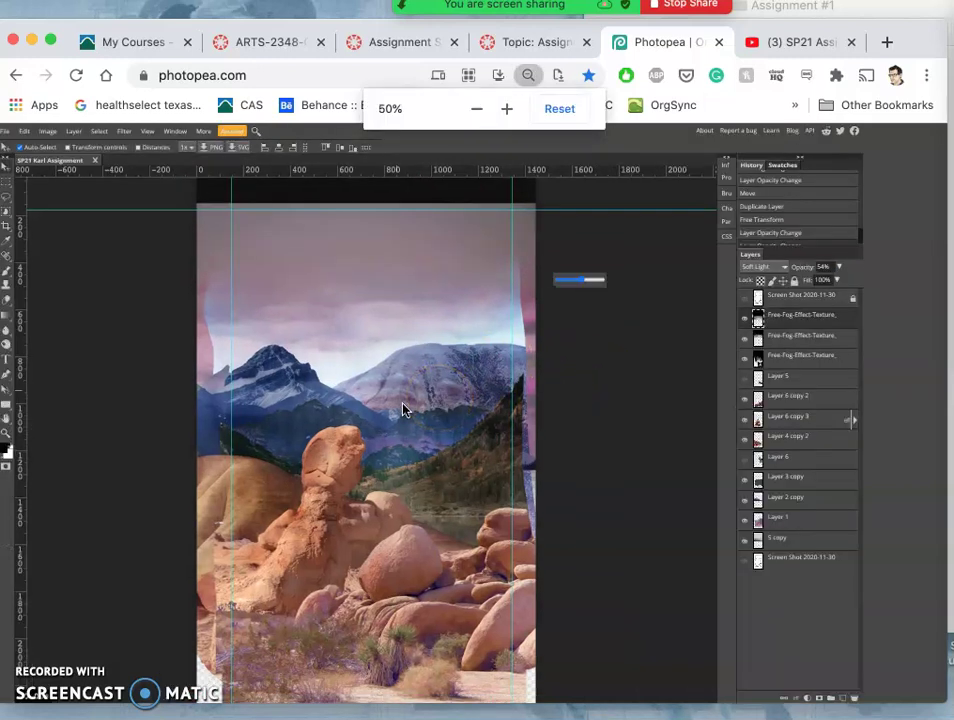
- Bring the Assignment #1 Finder window forward and browse its fog texture files
{"action": "left_click", "coordinate": [508, 408]}
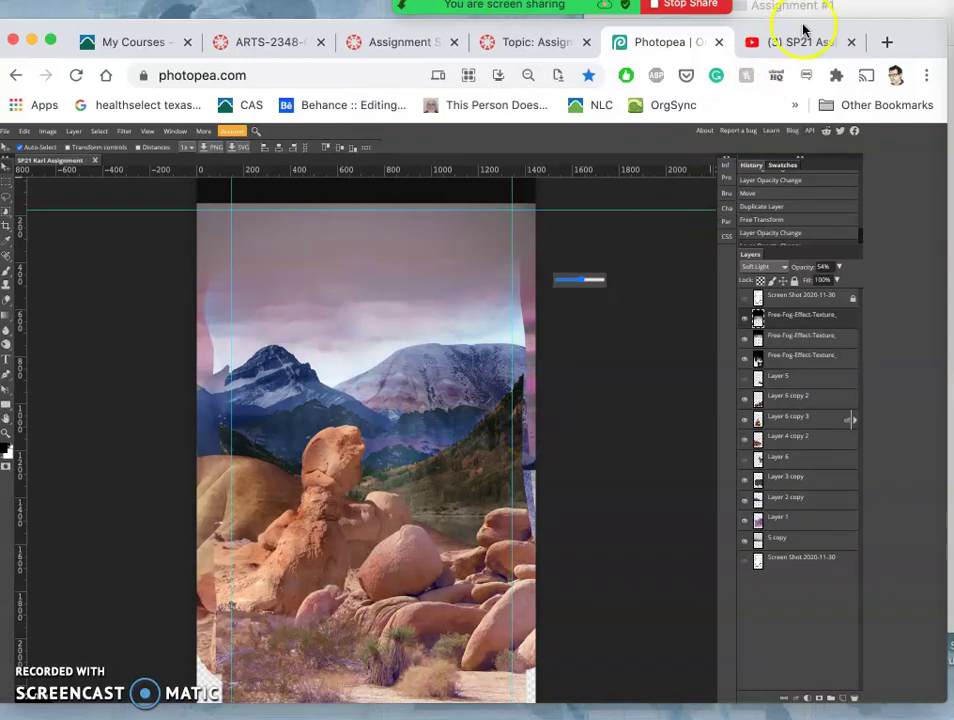
{"action": "left_click", "coordinate": [865, 11]}
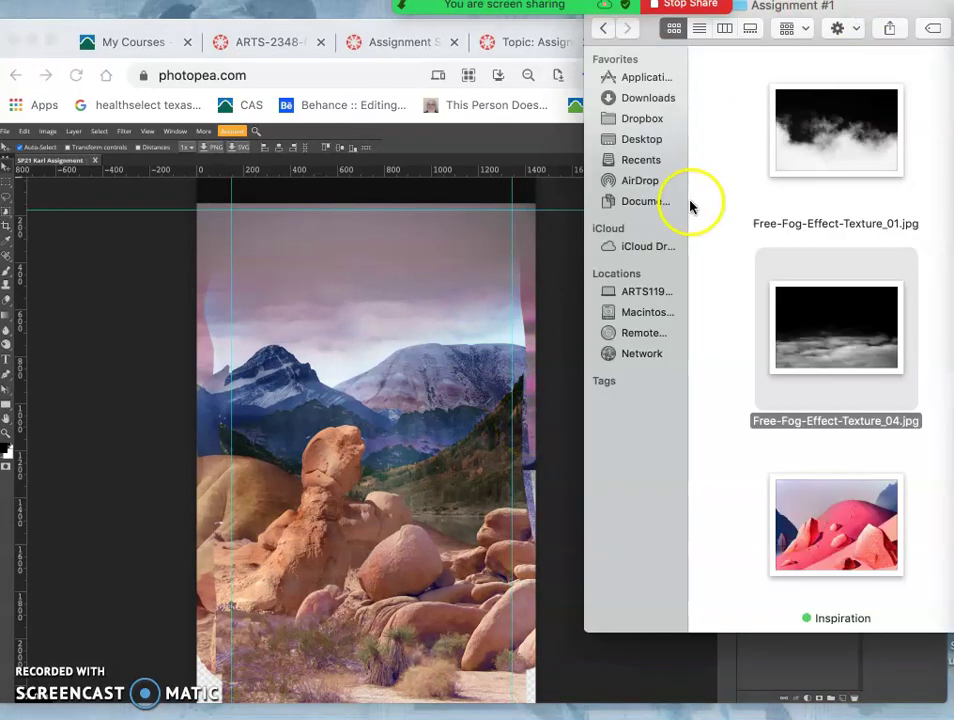
{"action": "scroll", "coordinate": [801, 300], "scroll_direction": "down", "scroll_amount": 5}
{"action": "scroll", "coordinate": [801, 300], "scroll_direction": "down", "scroll_amount": 5}
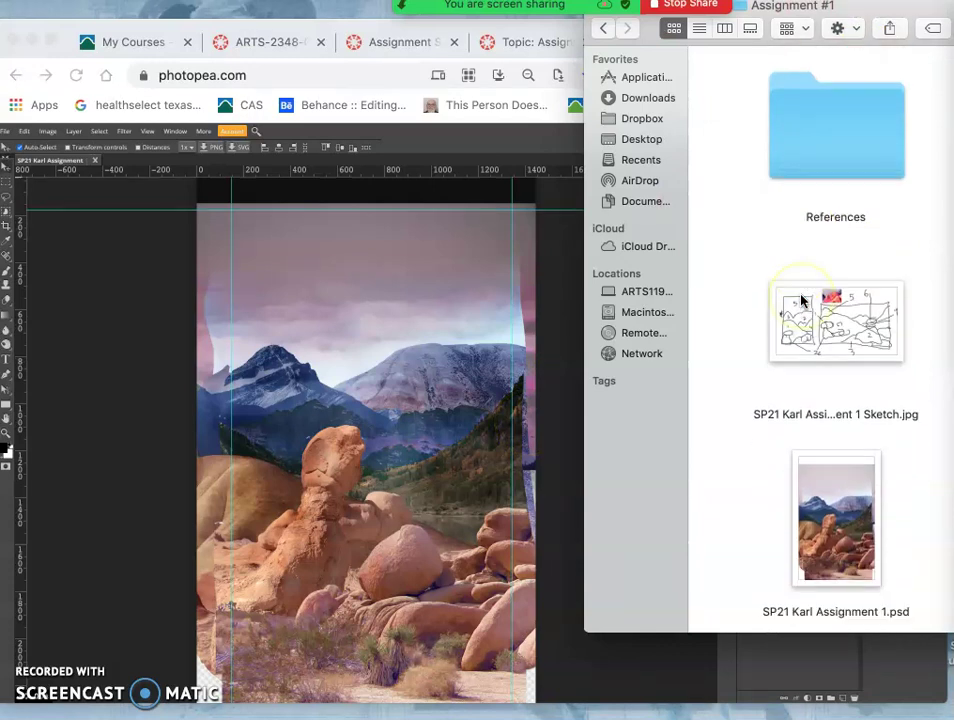
{"action": "scroll", "coordinate": [801, 300], "scroll_direction": "up", "scroll_amount": 3}
{"action": "scroll", "coordinate": [818, 292], "scroll_direction": "up", "scroll_amount": 4}
{"action": "left_click", "coordinate": [818, 292]}
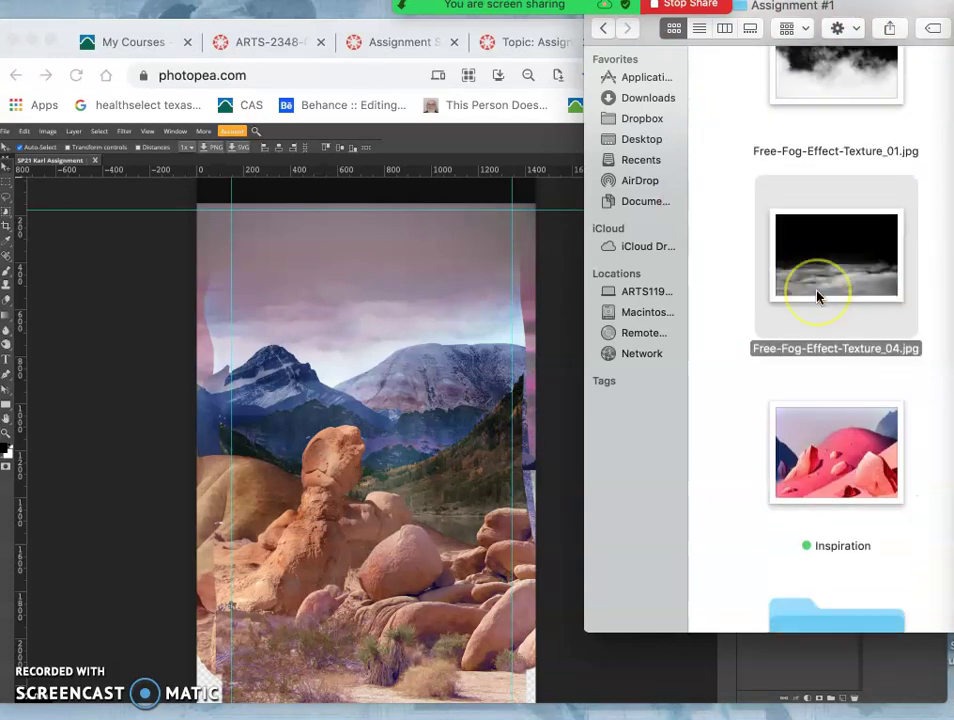
{"action": "scroll", "coordinate": [818, 292], "scroll_direction": "up", "scroll_amount": 1}
{"action": "scroll", "coordinate": [817, 296], "scroll_direction": "down", "scroll_amount": 4}
{"action": "scroll", "coordinate": [816, 296], "scroll_direction": "down", "scroll_amount": 5}
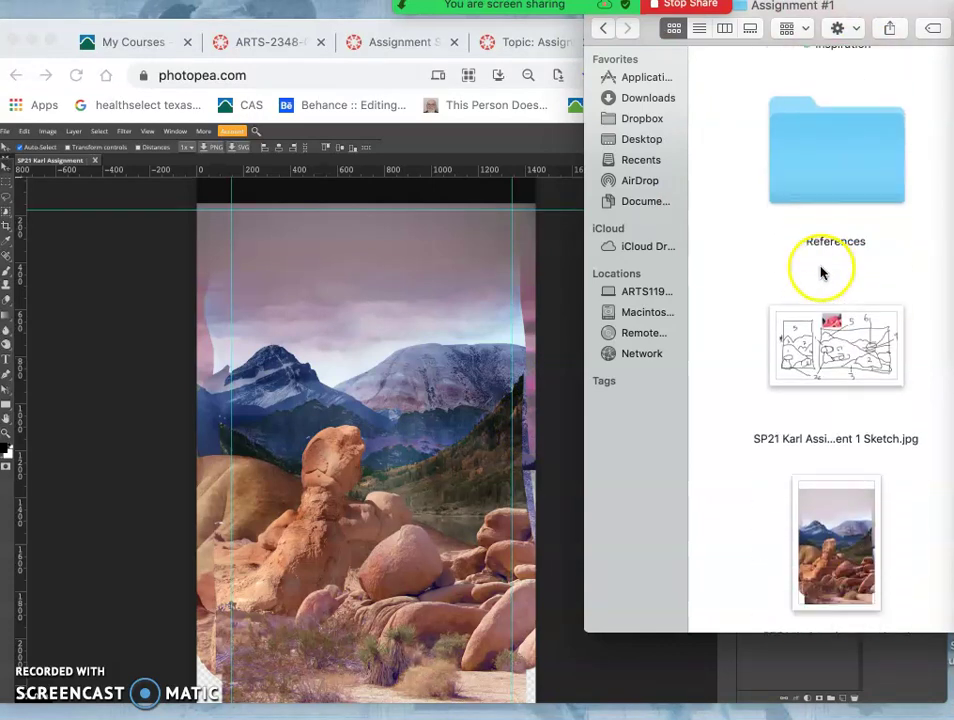
- Open the References folder and scroll down to the blue lights image
{"action": "left_click", "coordinate": [824, 175]}
{"action": "double_click", "coordinate": [824, 175]}
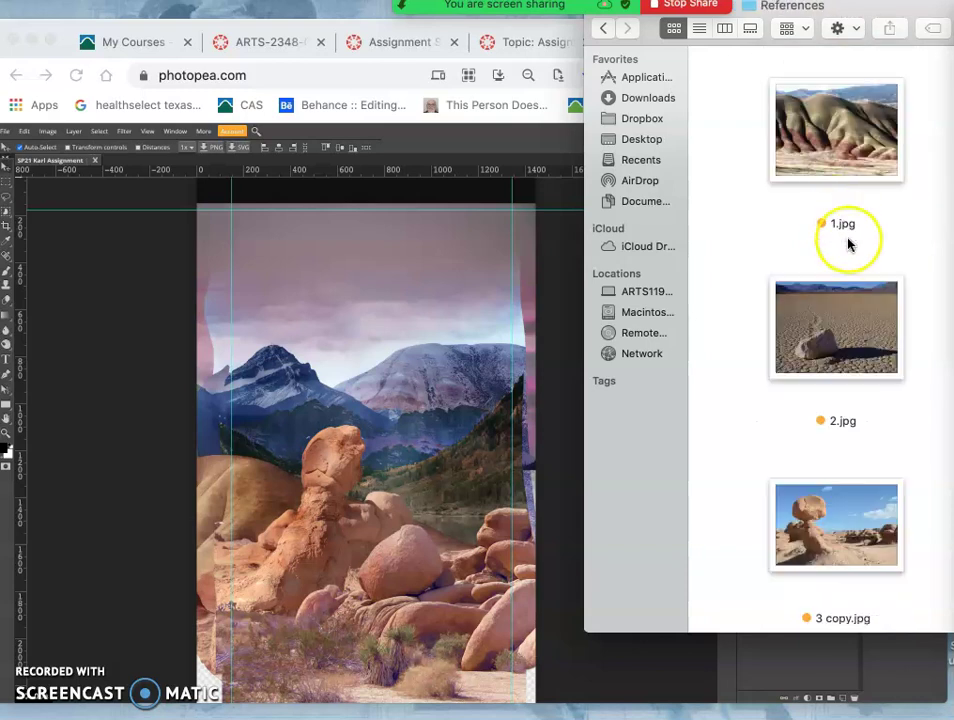
{"action": "scroll", "coordinate": [845, 260], "scroll_direction": "down", "scroll_amount": 5}
{"action": "scroll", "coordinate": [838, 272], "scroll_direction": "down", "scroll_amount": 6}
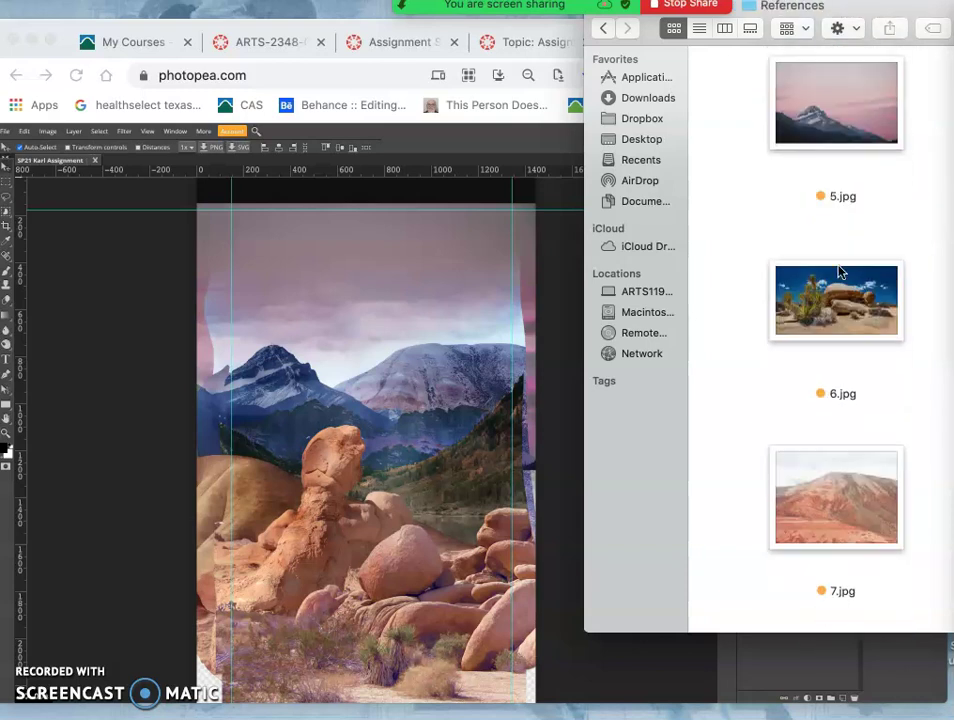
{"action": "scroll", "coordinate": [838, 272], "scroll_direction": "down", "scroll_amount": 5}
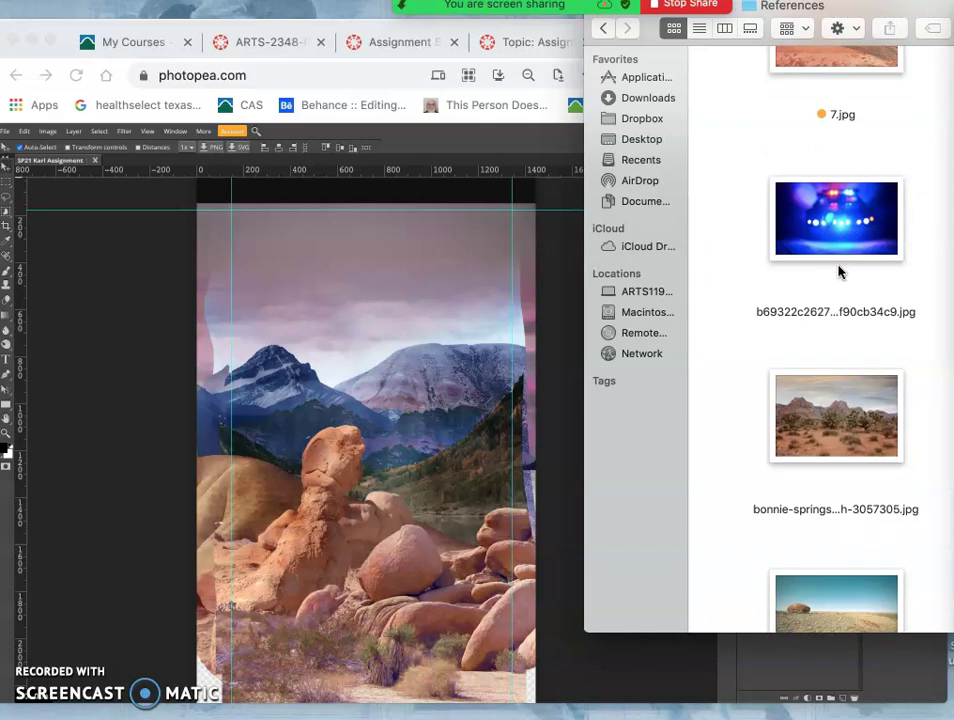
- Place the blue-lights image into the composite and scale it up across the sky
{"action": "left_click_drag", "start_coordinate": [833, 180], "coordinate": [430, 344]}
{"action": "left_click_drag", "start_coordinate": [366, 283], "coordinate": [611, 451]}
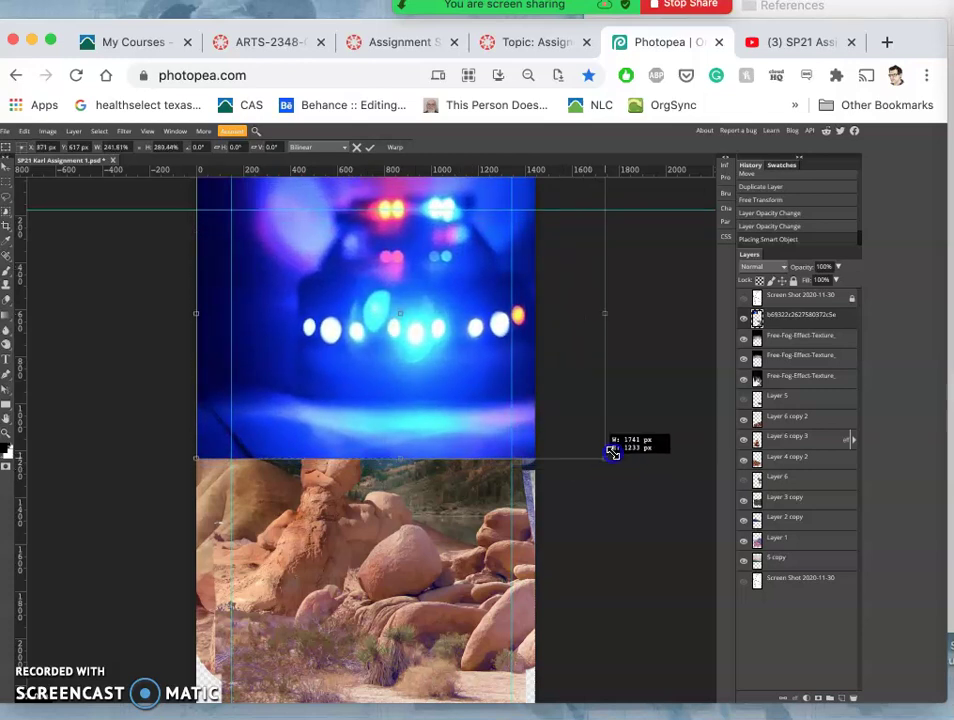
{"action": "left_click", "coordinate": [496, 411]}
- Rotate the blue-lights image 180° and nudge it up-left over the sky
{"action": "right_click", "coordinate": [482, 388]}
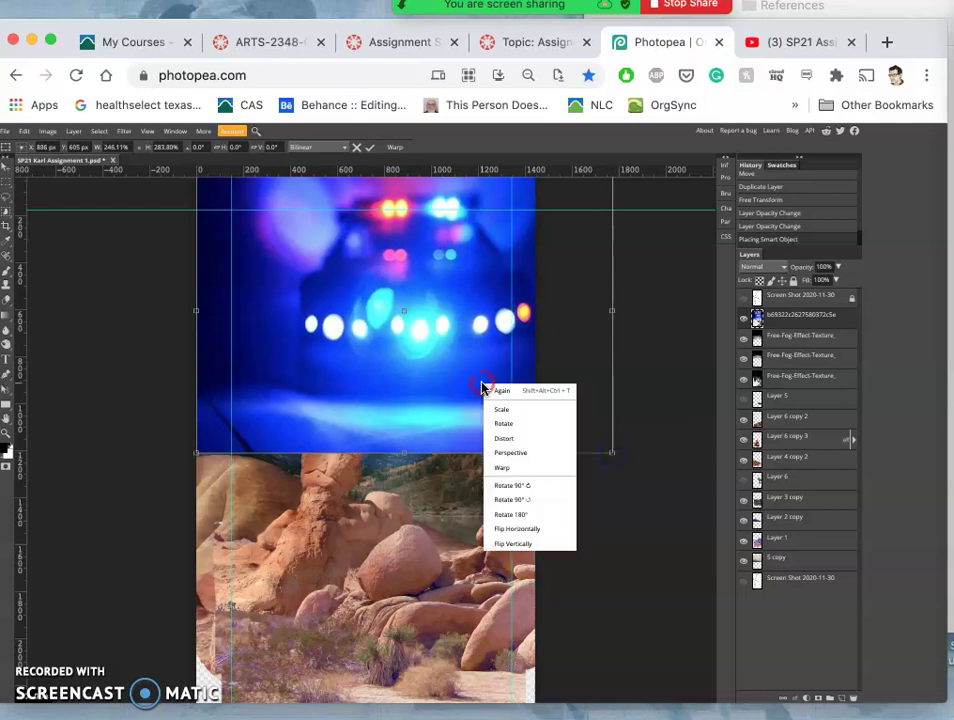
{"action": "left_click", "coordinate": [510, 516]}
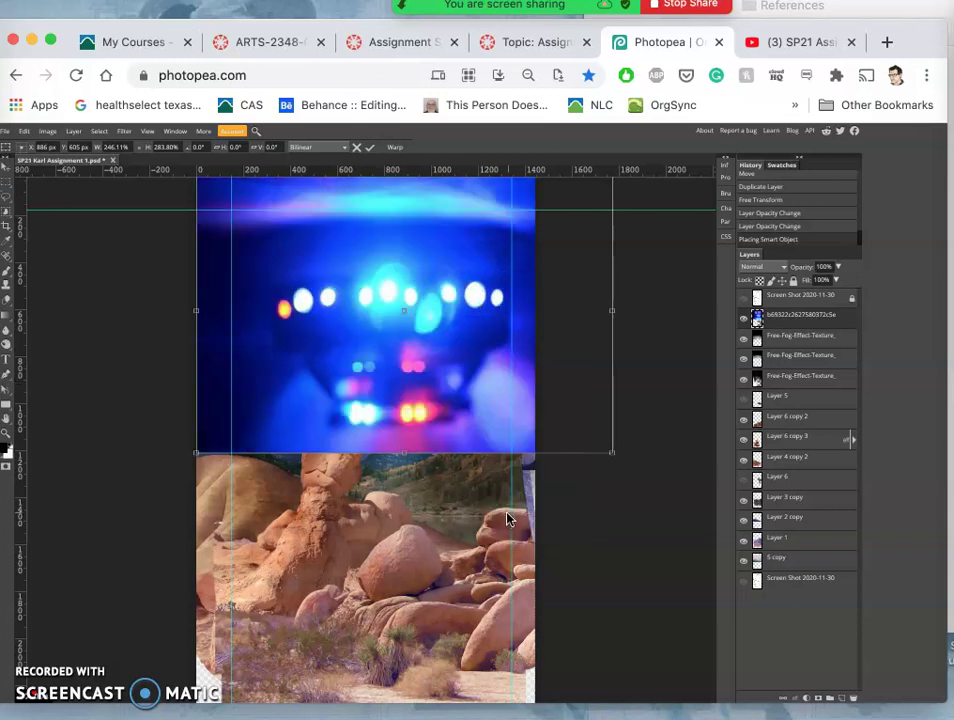
{"action": "left_click", "coordinate": [505, 514]}
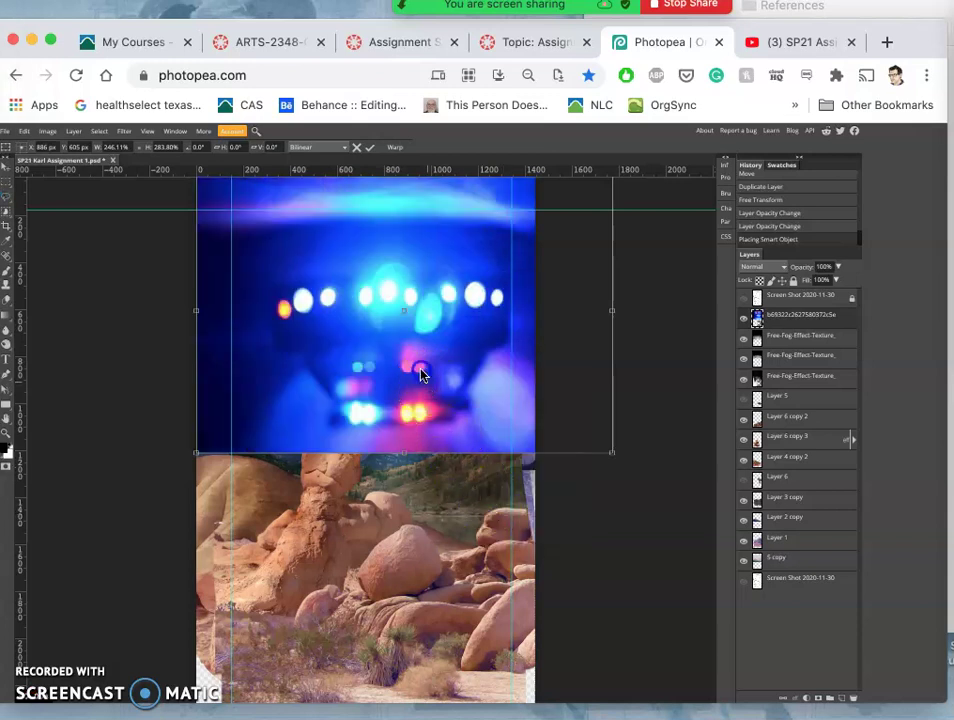
{"action": "left_click_drag", "start_coordinate": [420, 374], "coordinate": [409, 362]}
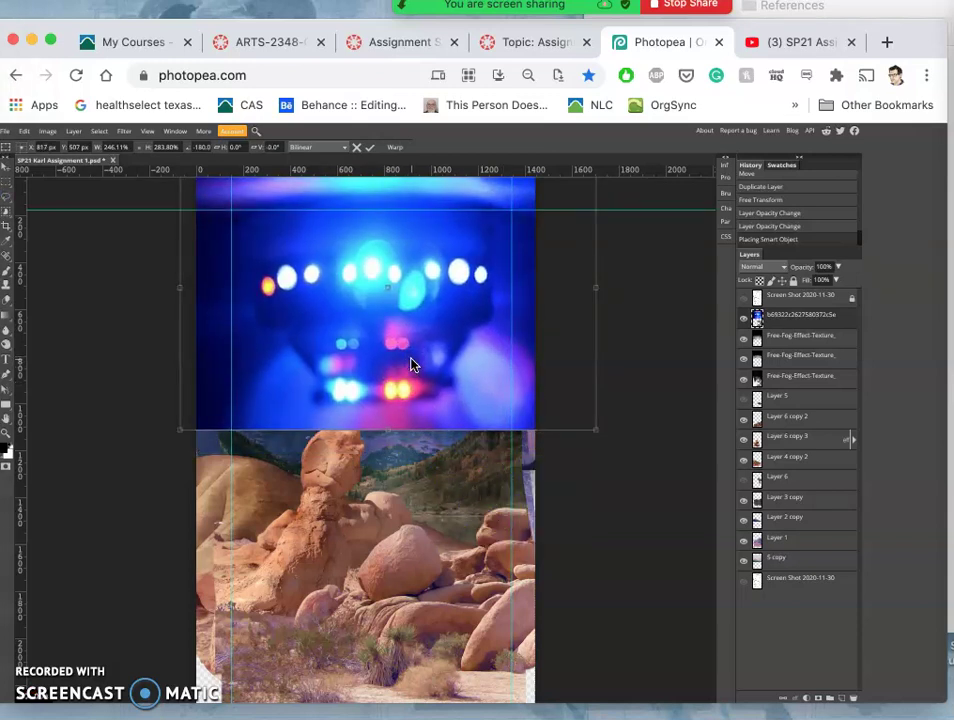
- Commit the transform, rasterize the blue-lights layer, and erase its bottom edge
{"action": "double_click", "coordinate": [496, 377]}
{"action": "right_click", "coordinate": [792, 318]}
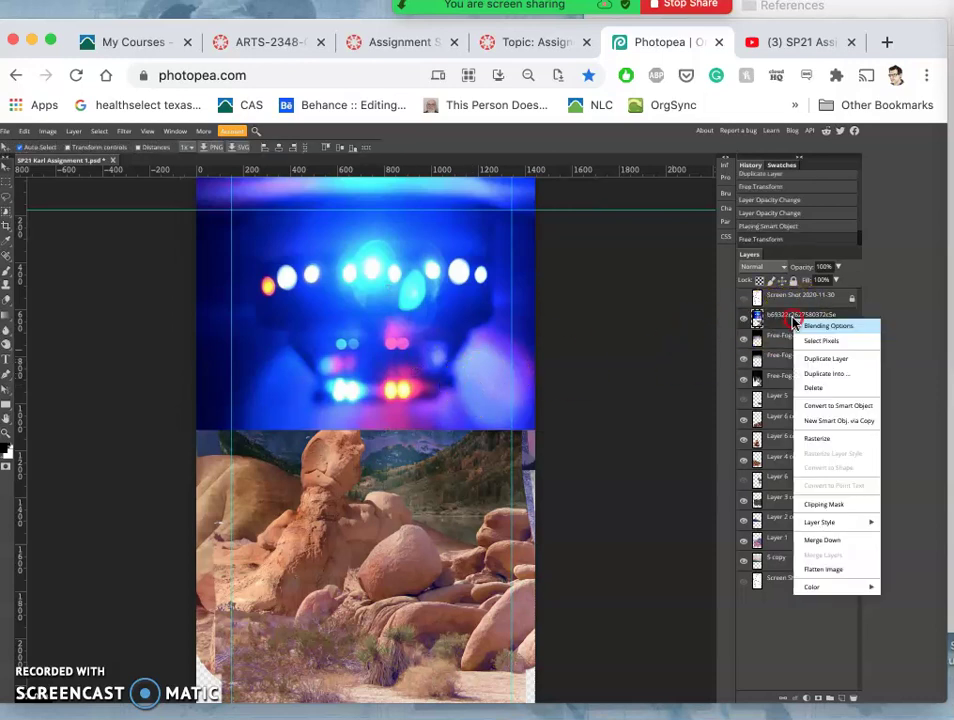
{"action": "left_click", "coordinate": [816, 437]}
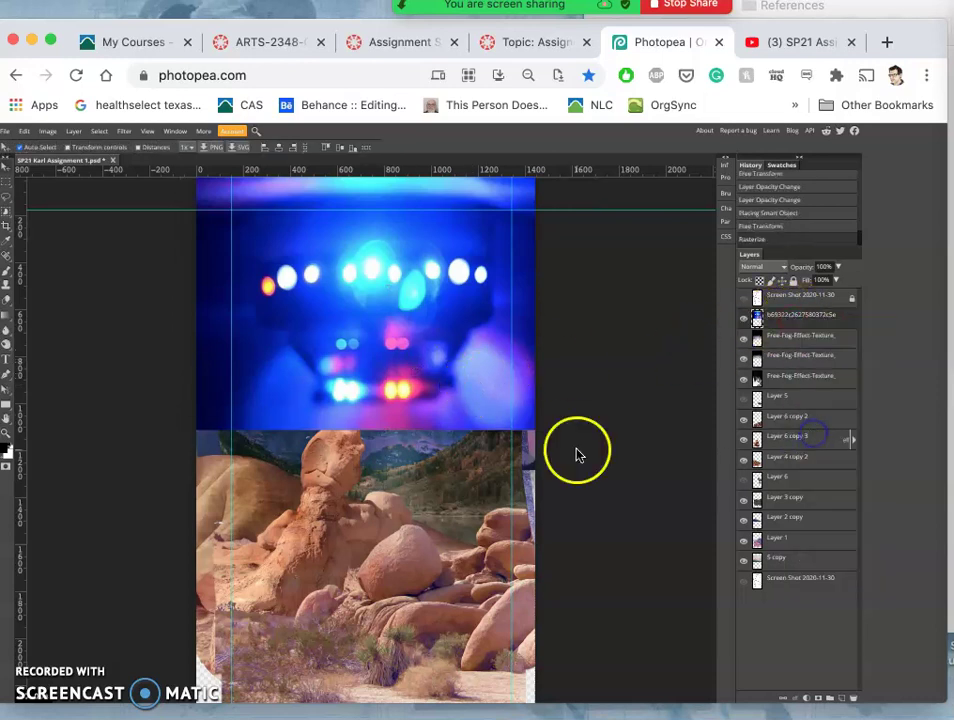
{"action": "left_click", "coordinate": [7, 302]}
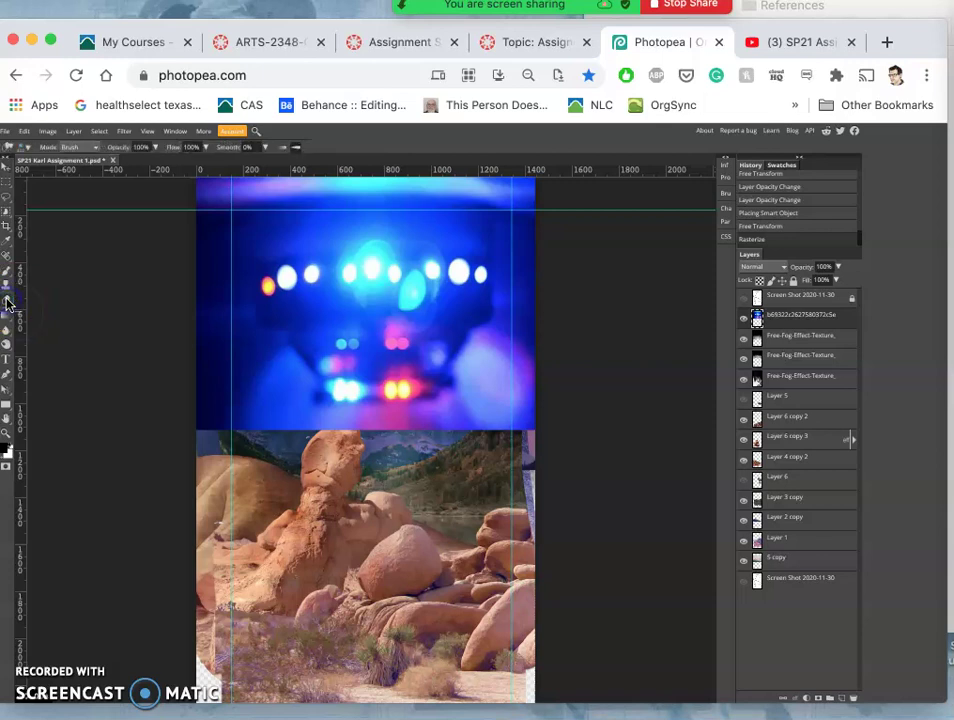
{"action": "mouse_move", "coordinate": [255, 398]}
{"action": "left_mouse_down"}
{"action": "mouse_move", "coordinate": [262, 426]}
{"action": "mouse_move", "coordinate": [245, 426]}
{"action": "mouse_move", "coordinate": [253, 434]}
{"action": "mouse_move", "coordinate": [334, 449]}
{"action": "mouse_move", "coordinate": [487, 428]}
{"action": "mouse_move", "coordinate": [538, 404]}
{"action": "left_mouse_up"}
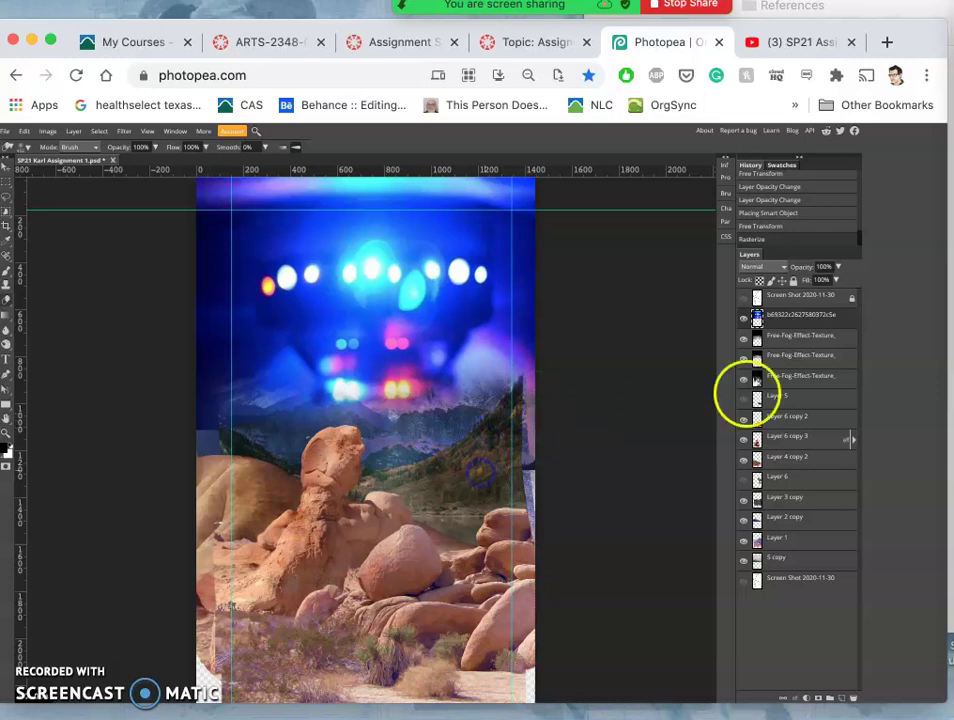
- Set the blue-lights layer to Soft Light blending at 63% opacity
{"action": "left_click", "coordinate": [766, 267]}
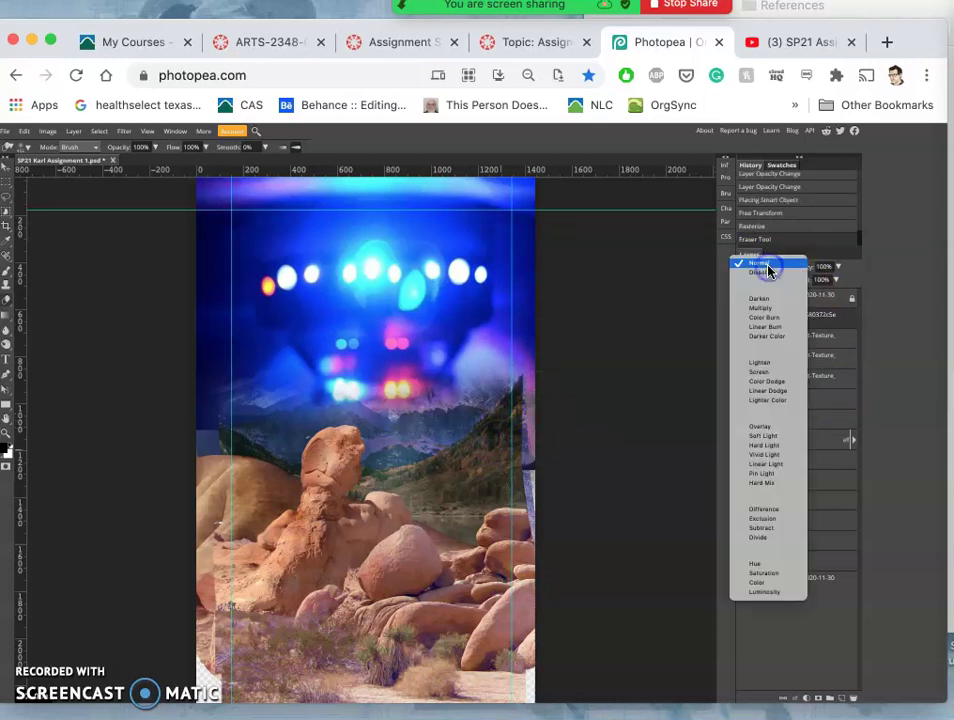
{"action": "left_click", "coordinate": [764, 436]}
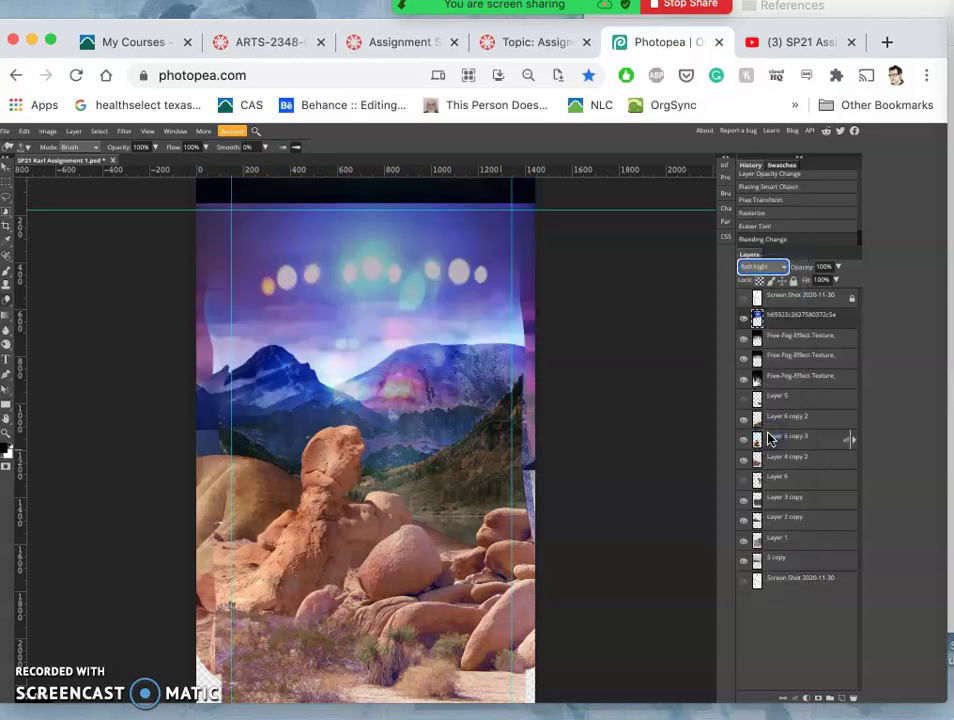
{"action": "left_click", "coordinate": [838, 269]}
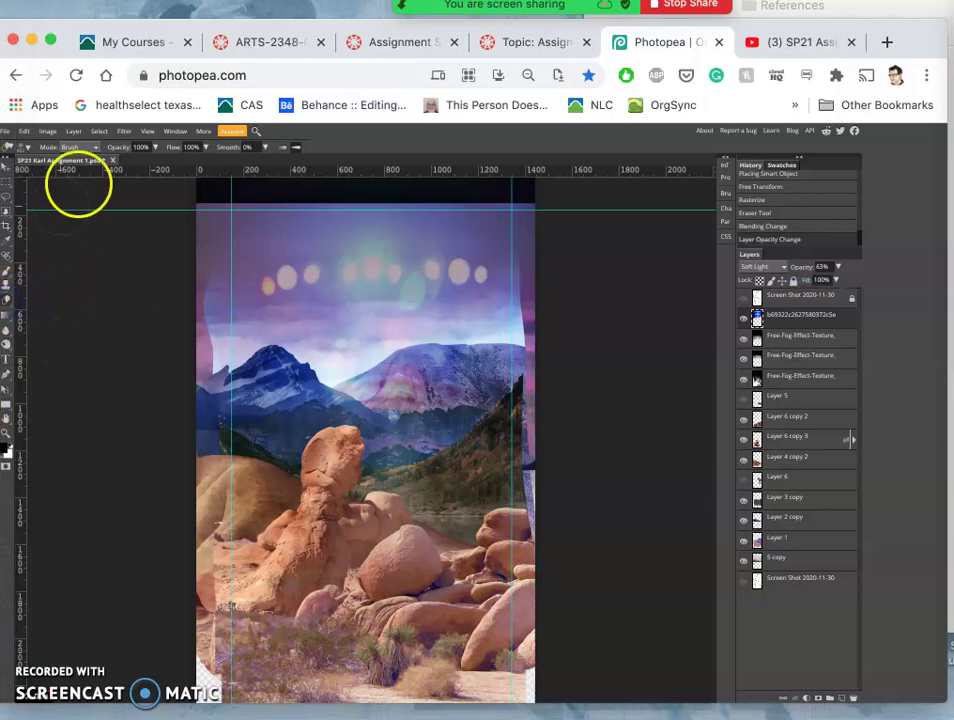
- With Eraser opacity at 41%, fade the sky lights and the haze over the right mountains
{"action": "left_click", "coordinate": [156, 147]}
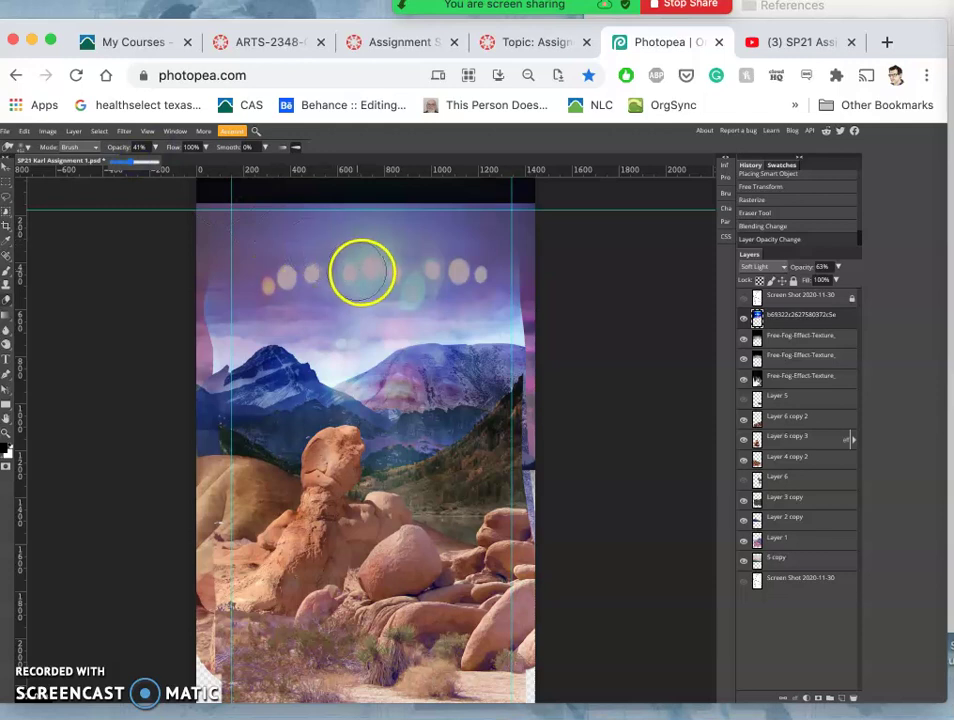
{"action": "left_click_drag", "start_coordinate": [362, 272], "coordinate": [327, 277]}
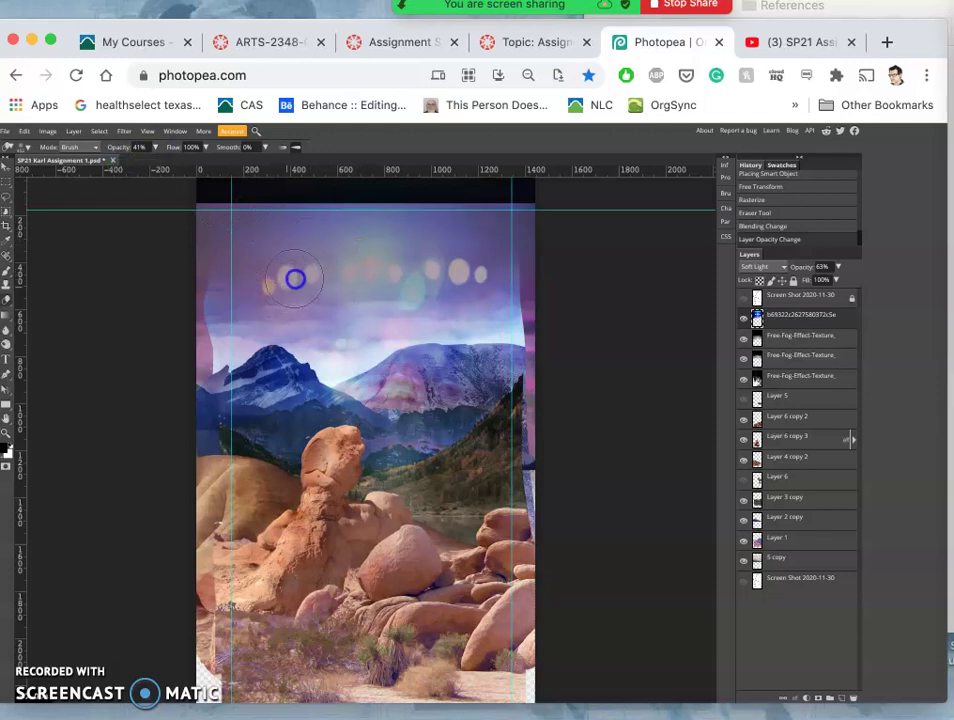
{"action": "left_click", "coordinate": [295, 279]}
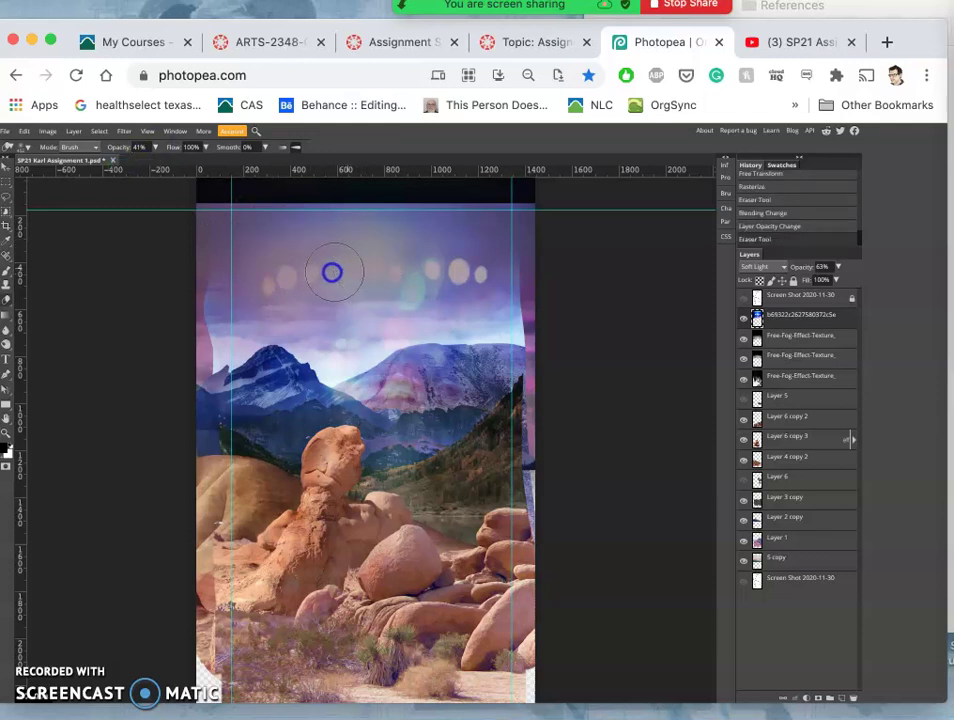
{"action": "left_click_drag", "start_coordinate": [314, 271], "coordinate": [329, 253]}
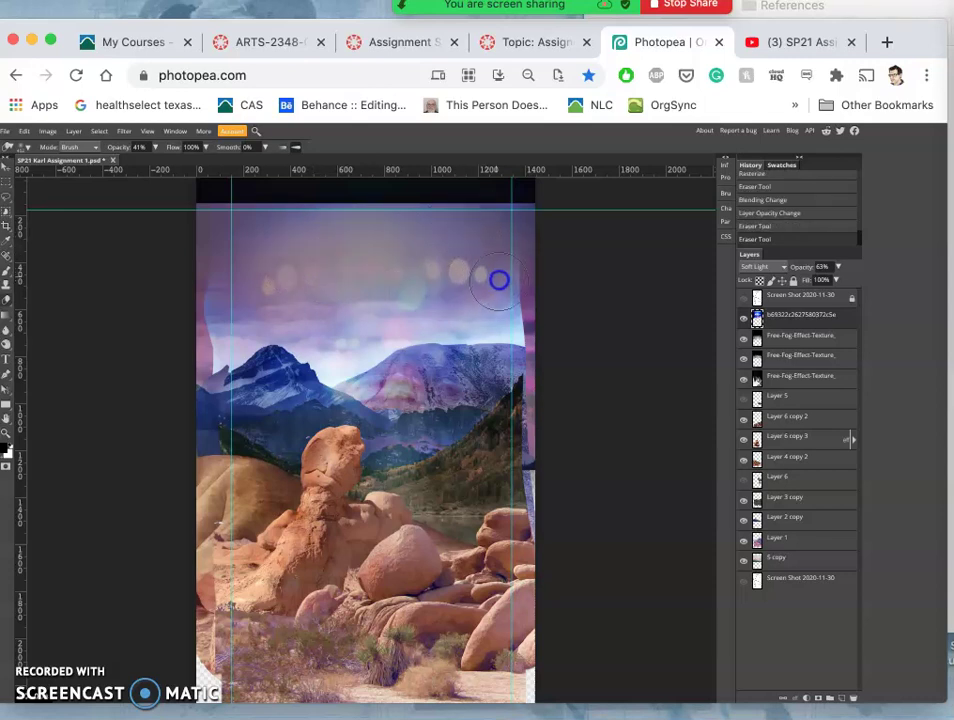
{"action": "left_click_drag", "start_coordinate": [499, 280], "coordinate": [494, 280]}
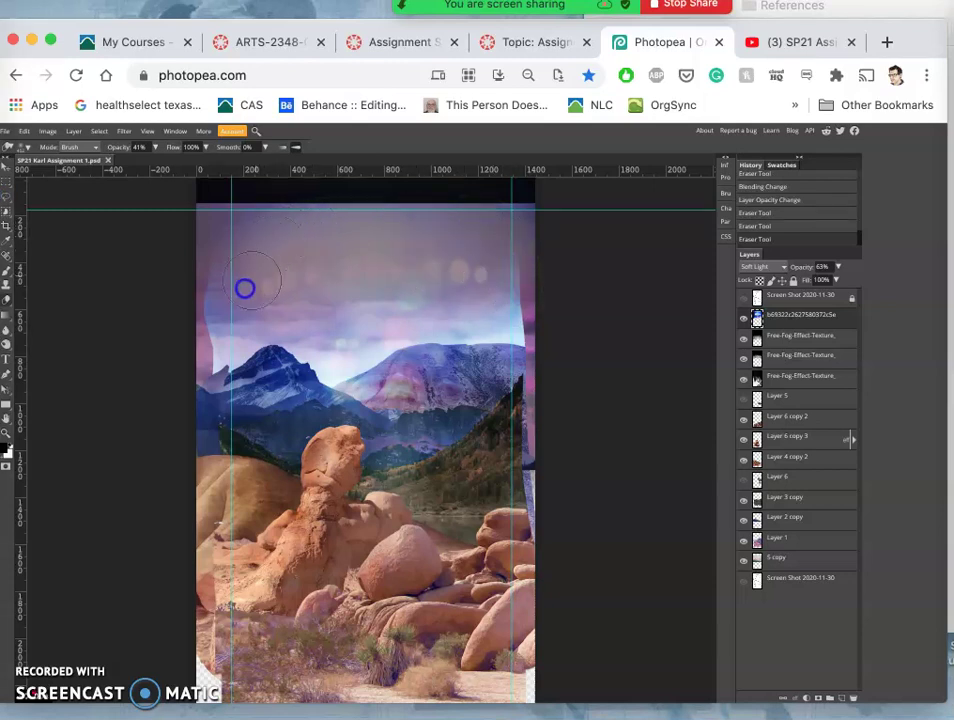
{"action": "mouse_move", "coordinate": [241, 258]}
{"action": "left_mouse_down"}
{"action": "mouse_move", "coordinate": [337, 211]}
{"action": "mouse_move", "coordinate": [466, 230]}
{"action": "left_mouse_up"}
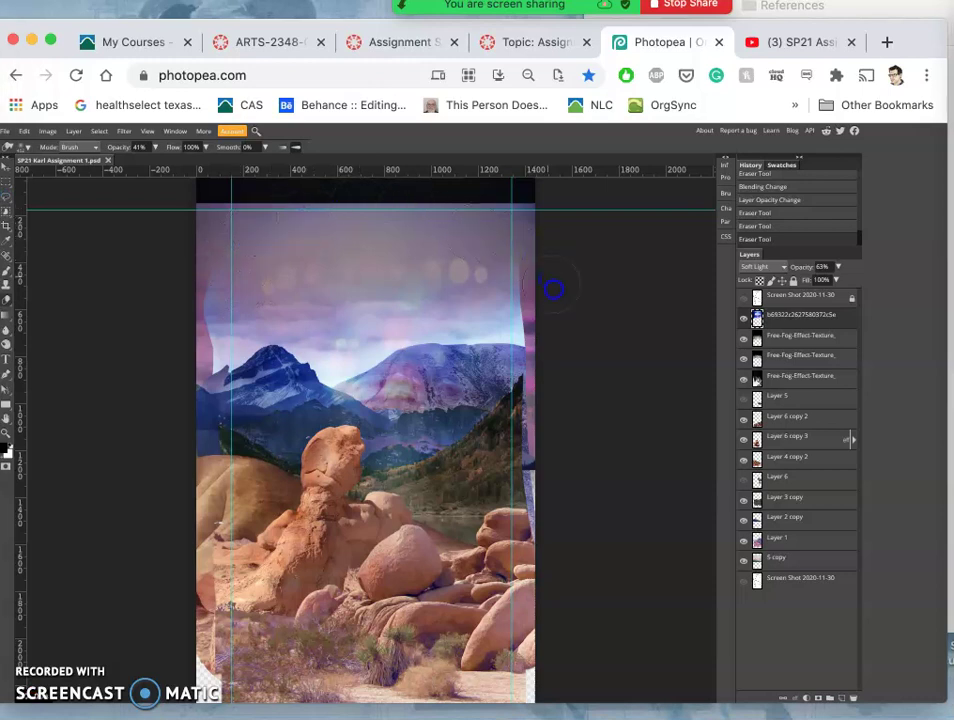
{"action": "left_click_drag", "start_coordinate": [556, 305], "coordinate": [471, 275]}
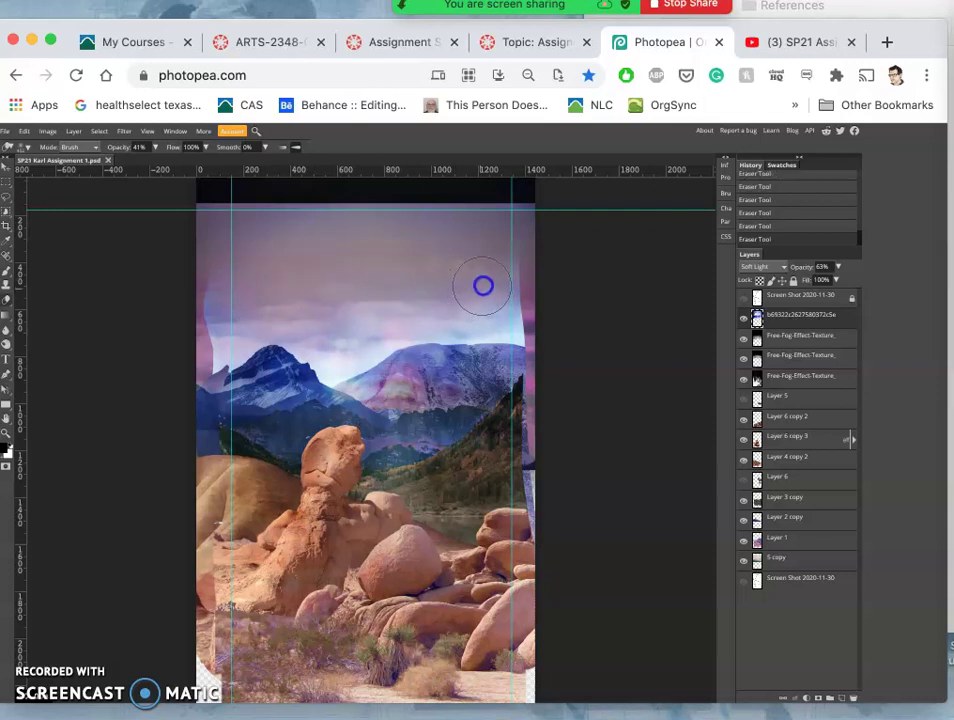
{"action": "mouse_move", "coordinate": [462, 291]}
{"action": "left_mouse_down"}
{"action": "mouse_move", "coordinate": [328, 336]}
{"action": "mouse_move", "coordinate": [376, 333]}
{"action": "left_mouse_up"}
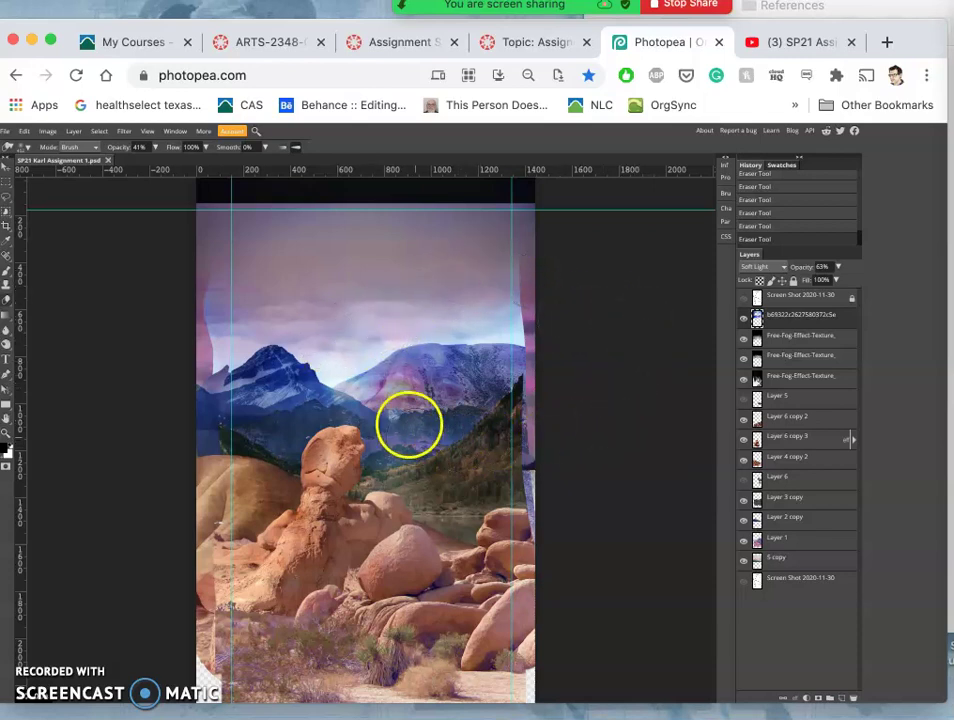
{"action": "mouse_move", "coordinate": [528, 440]}
{"action": "left_mouse_down"}
{"action": "mouse_move", "coordinate": [439, 401]}
{"action": "mouse_move", "coordinate": [405, 395]}
{"action": "mouse_move", "coordinate": [444, 435]}
{"action": "mouse_move", "coordinate": [488, 444]}
{"action": "mouse_move", "coordinate": [726, 373]}
{"action": "mouse_move", "coordinate": [747, 322]}
{"action": "left_mouse_up"}
- Toggle the b69322 layer off and on twice to compare, then erase more haze over the right mountains
{"action": "left_click", "coordinate": [745, 320]}
{"action": "left_click", "coordinate": [745, 320]}
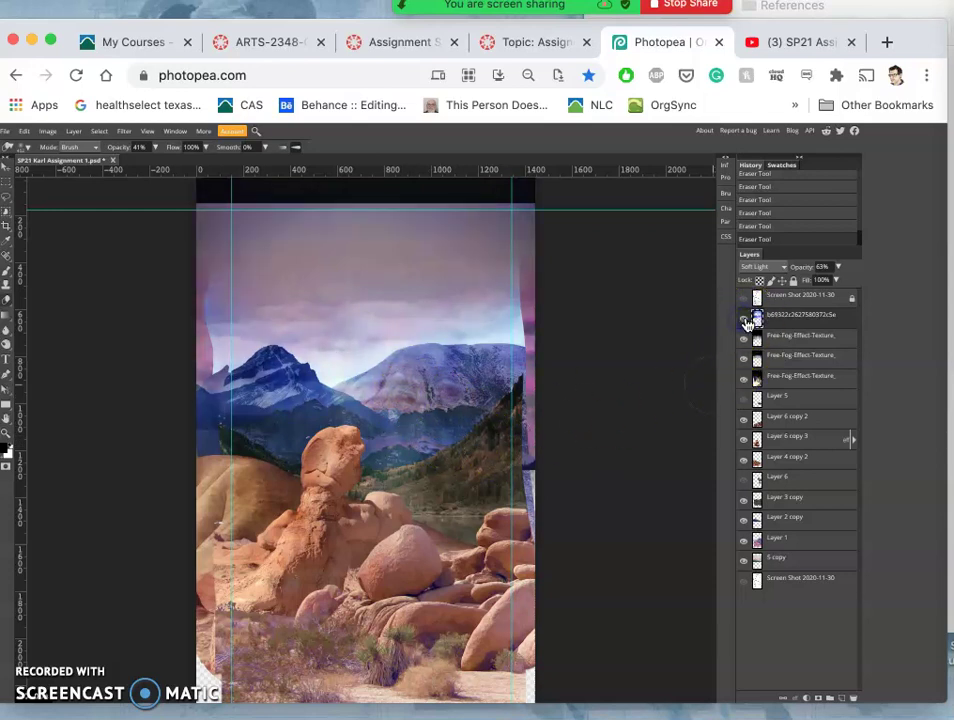
{"action": "left_click", "coordinate": [745, 320]}
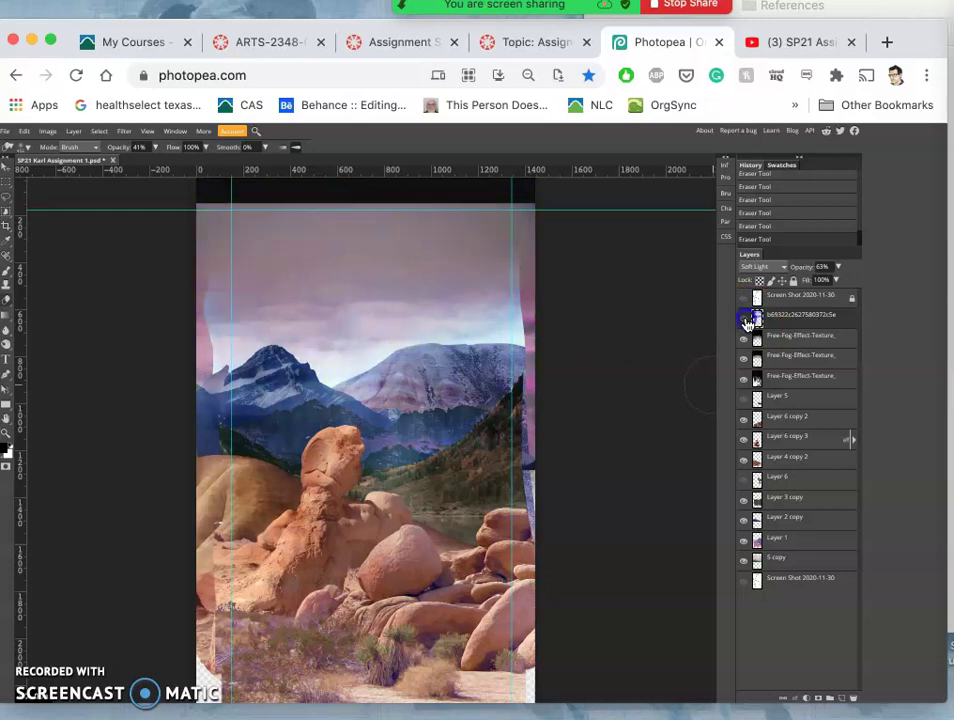
{"action": "left_click", "coordinate": [745, 320]}
{"action": "mouse_move", "coordinate": [634, 347]}
{"action": "left_mouse_down"}
{"action": "mouse_move", "coordinate": [500, 338]}
{"action": "mouse_move", "coordinate": [478, 346]}
{"action": "mouse_move", "coordinate": [483, 364]}
{"action": "mouse_move", "coordinate": [520, 390]}
{"action": "mouse_move", "coordinate": [584, 420]}
{"action": "mouse_move", "coordinate": [561, 356]}
{"action": "mouse_move", "coordinate": [486, 265]}
{"action": "left_mouse_up"}
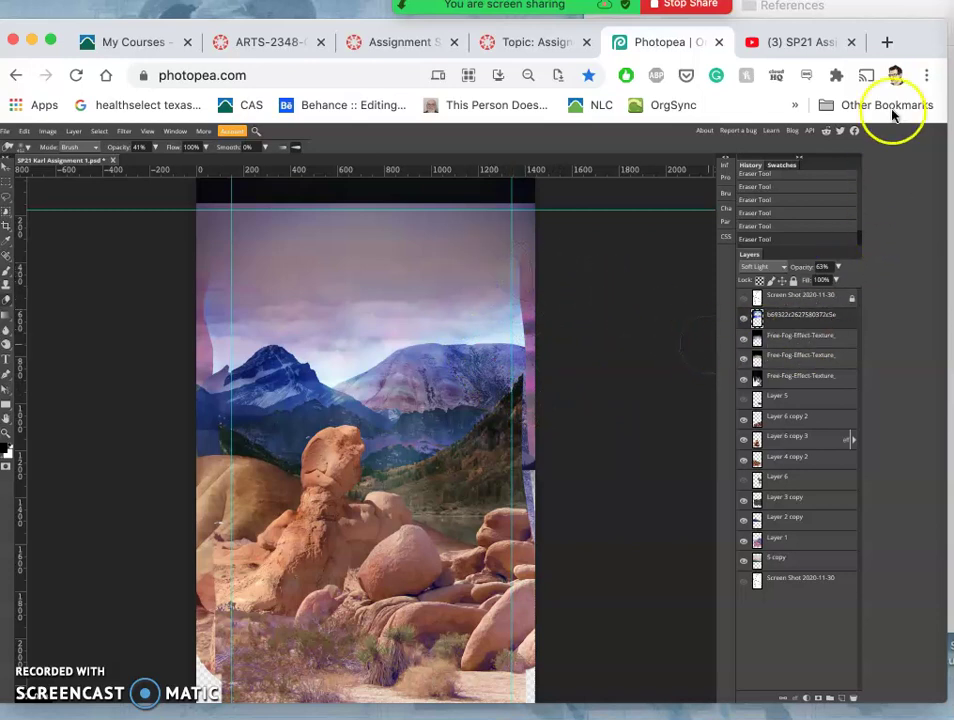
- Drag the police-lights JPG from the References folder into the composite
{"action": "left_click", "coordinate": [916, 16]}
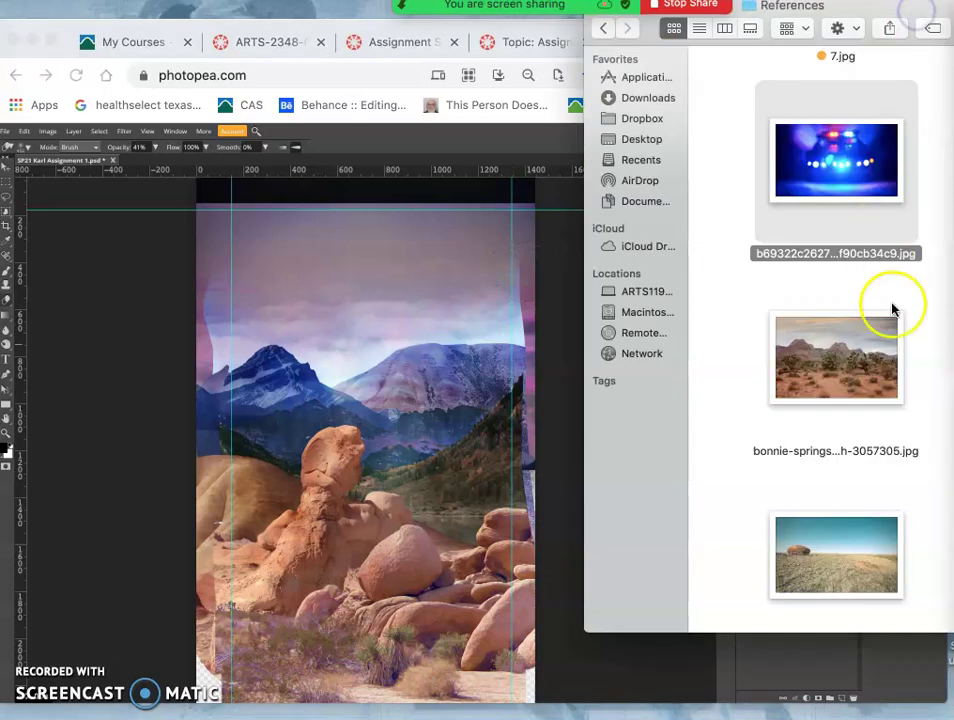
{"action": "scroll", "coordinate": [893, 310], "scroll_direction": "down", "scroll_amount": 8}
{"action": "scroll", "coordinate": [893, 310], "scroll_direction": "down", "scroll_amount": 10}
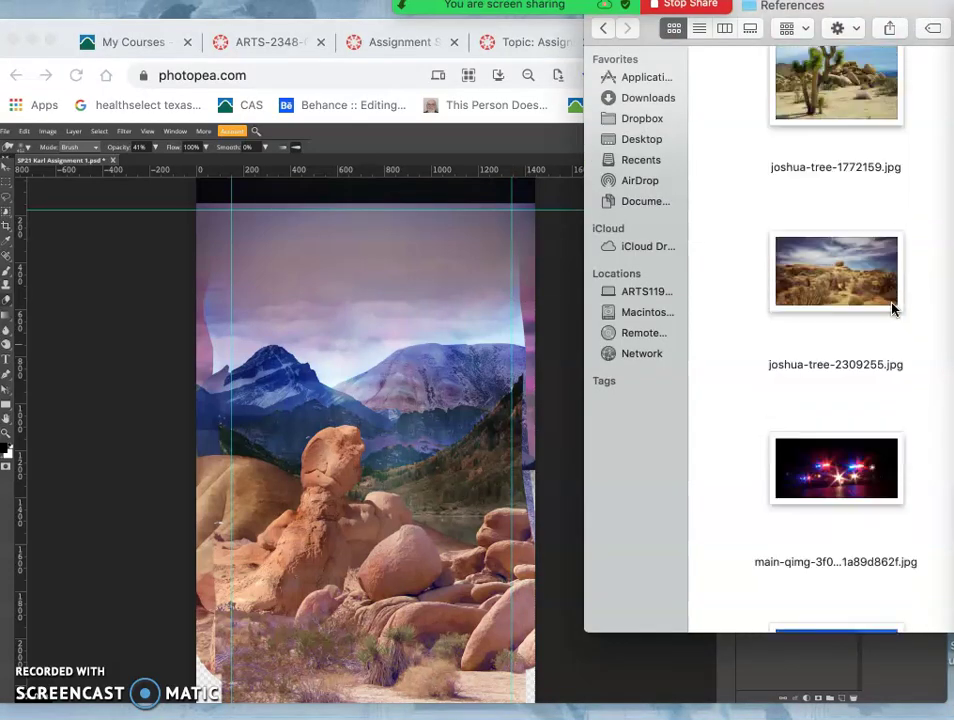
{"action": "left_click", "coordinate": [862, 378]}
{"action": "left_click_drag", "start_coordinate": [856, 404], "coordinate": [422, 380]}
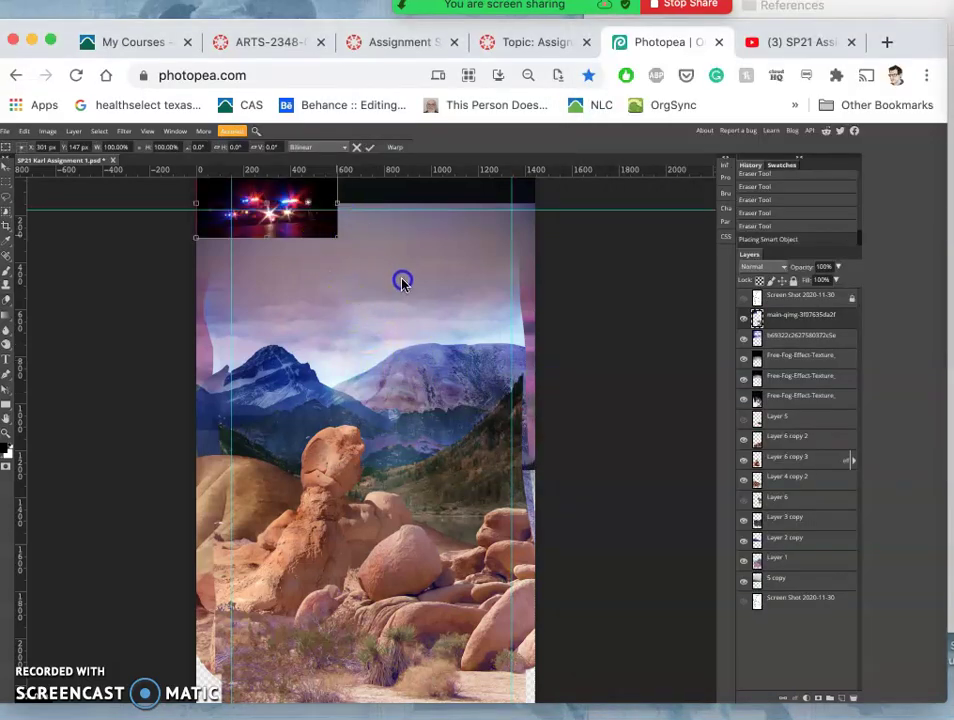
- Enlarge the police-lights image and position it across the sky above the mountains
{"action": "left_click_drag", "start_coordinate": [401, 282], "coordinate": [410, 372]}
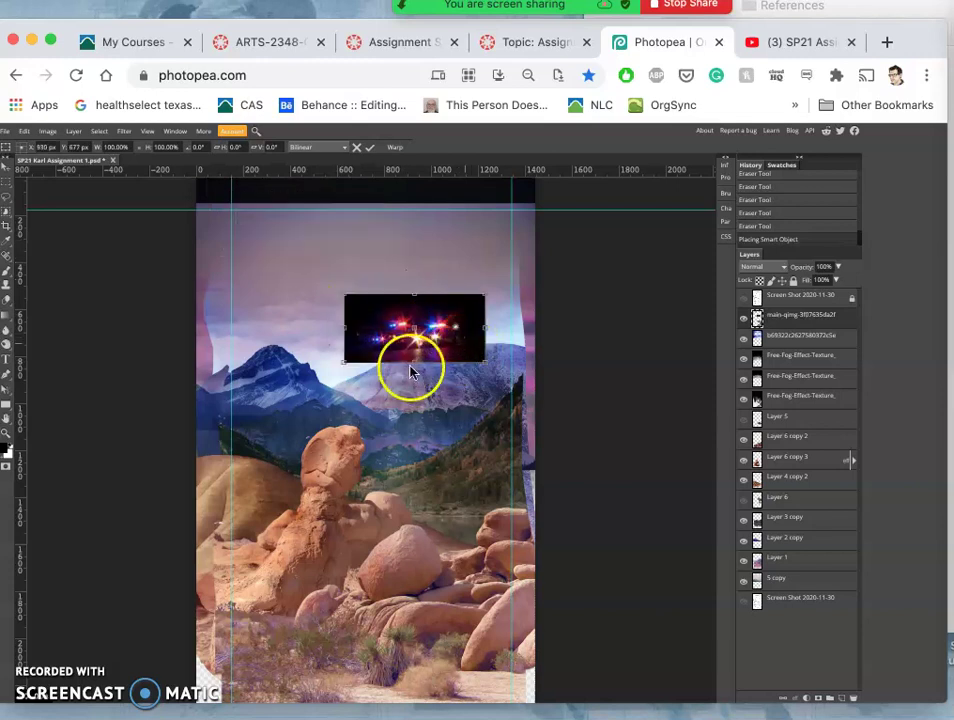
{"action": "left_click_drag", "start_coordinate": [342, 362], "coordinate": [166, 454]}
{"action": "left_click", "coordinate": [379, 417]}
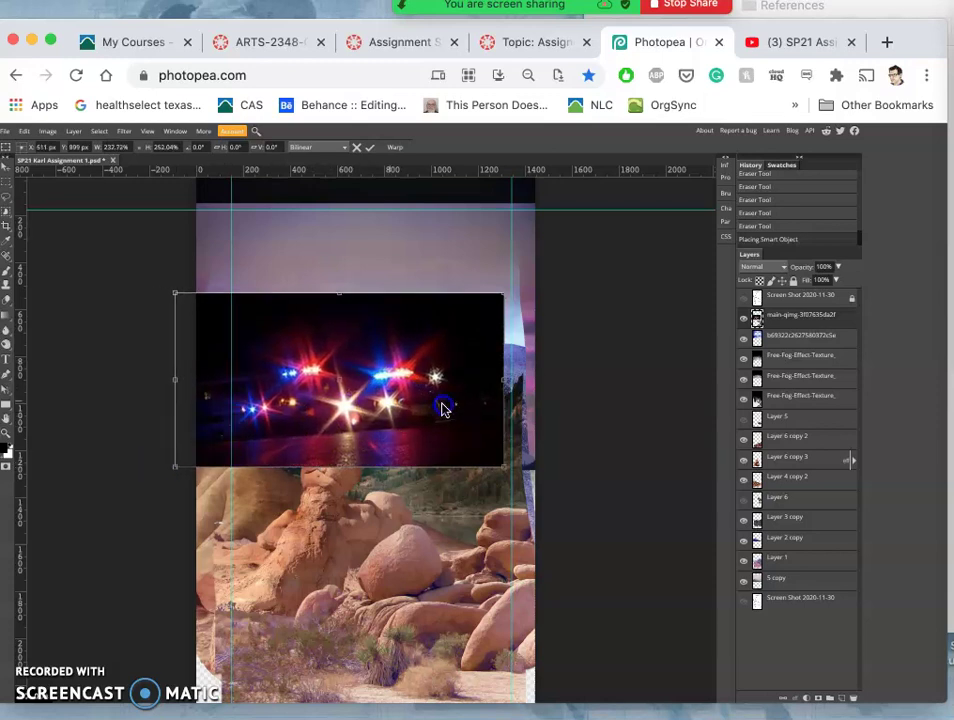
{"action": "left_click_drag", "start_coordinate": [444, 408], "coordinate": [510, 412]}
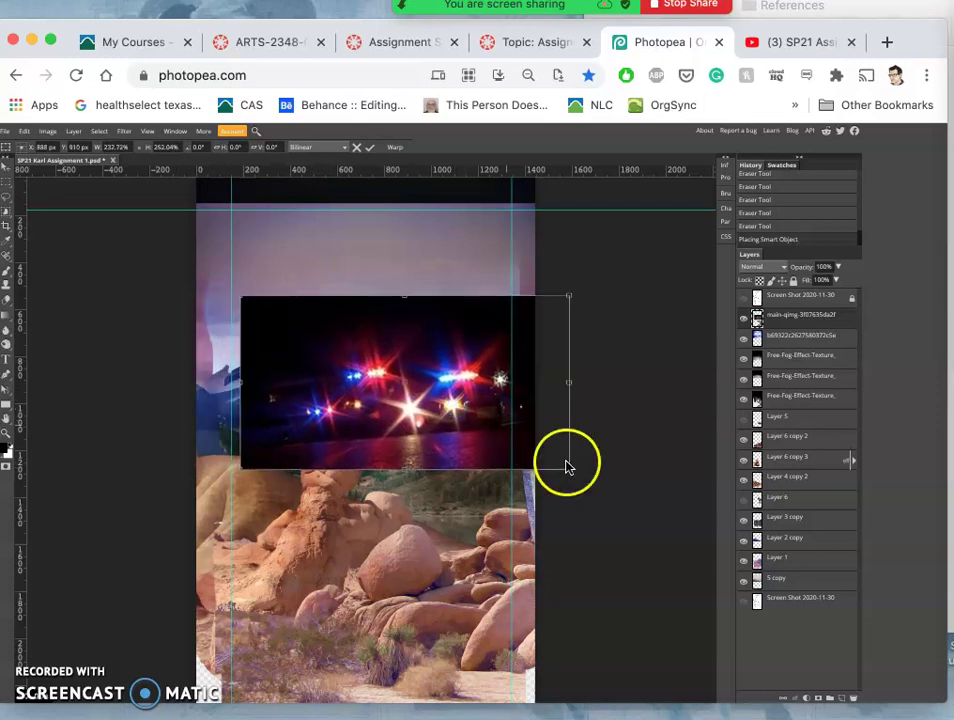
{"action": "left_click_drag", "start_coordinate": [569, 469], "coordinate": [654, 532]}
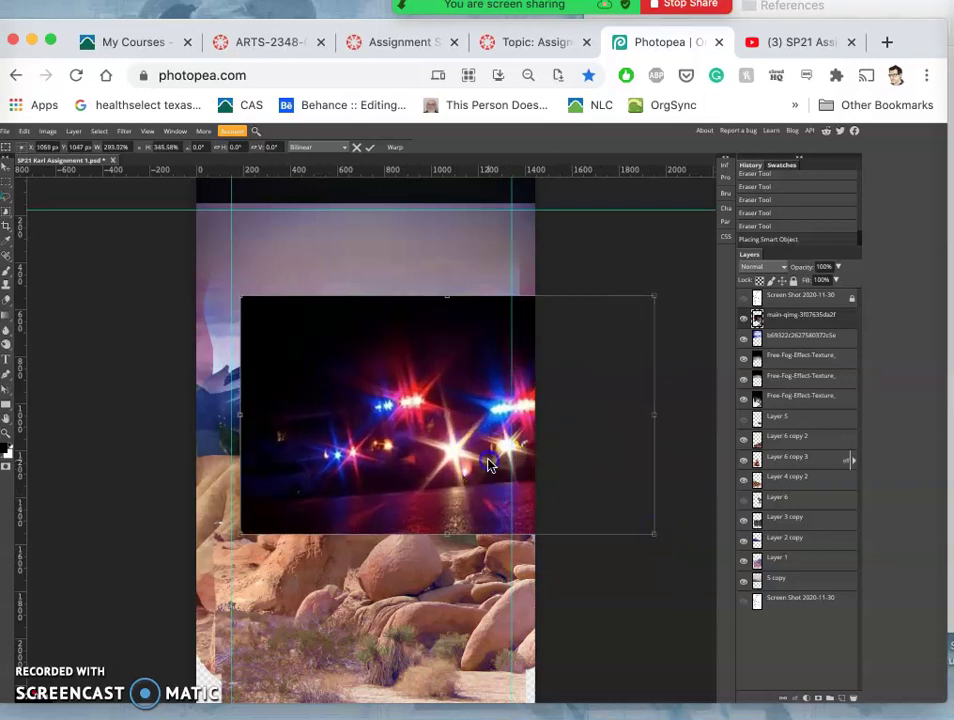
{"action": "left_click_drag", "start_coordinate": [483, 458], "coordinate": [431, 414]}
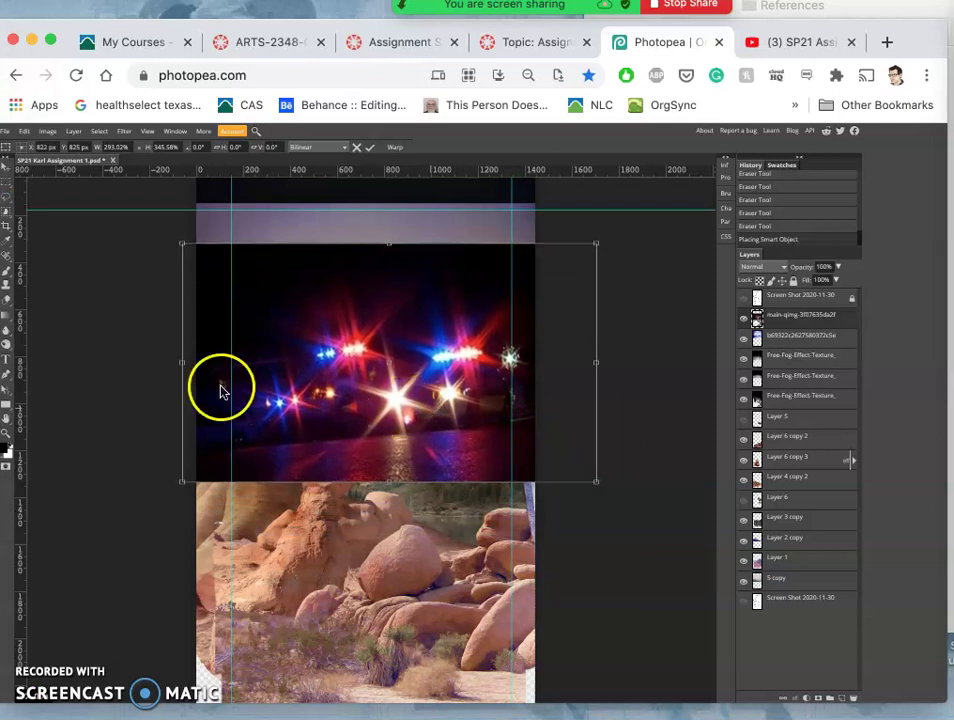
- Apply the police-lights transform and rasterize the main-qimg layer
{"action": "key", "text": "e"}
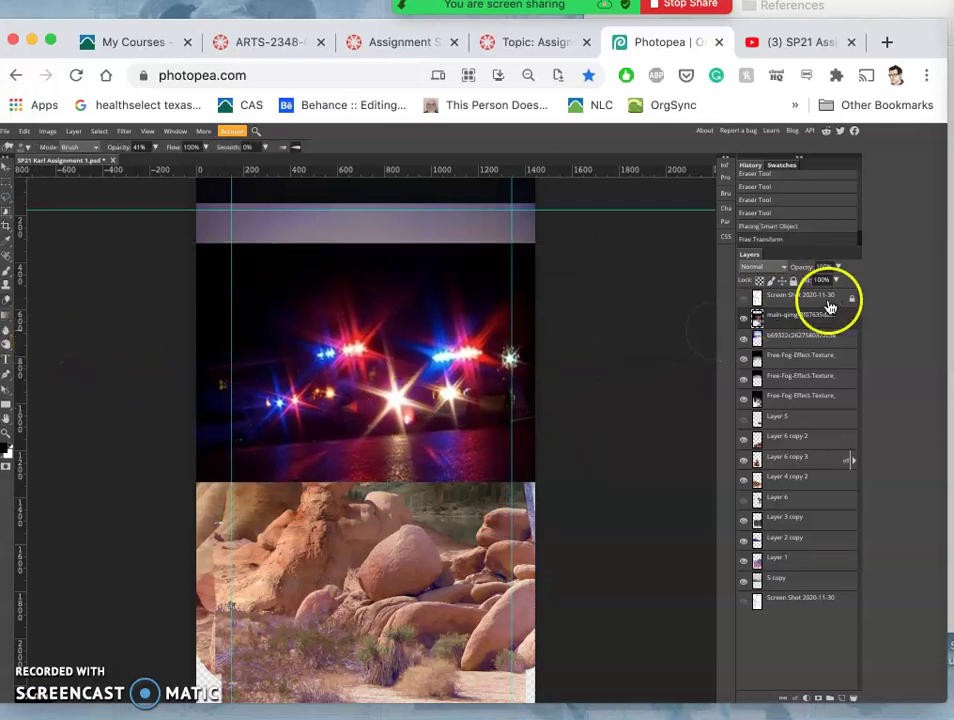
{"action": "right_click", "coordinate": [819, 318]}
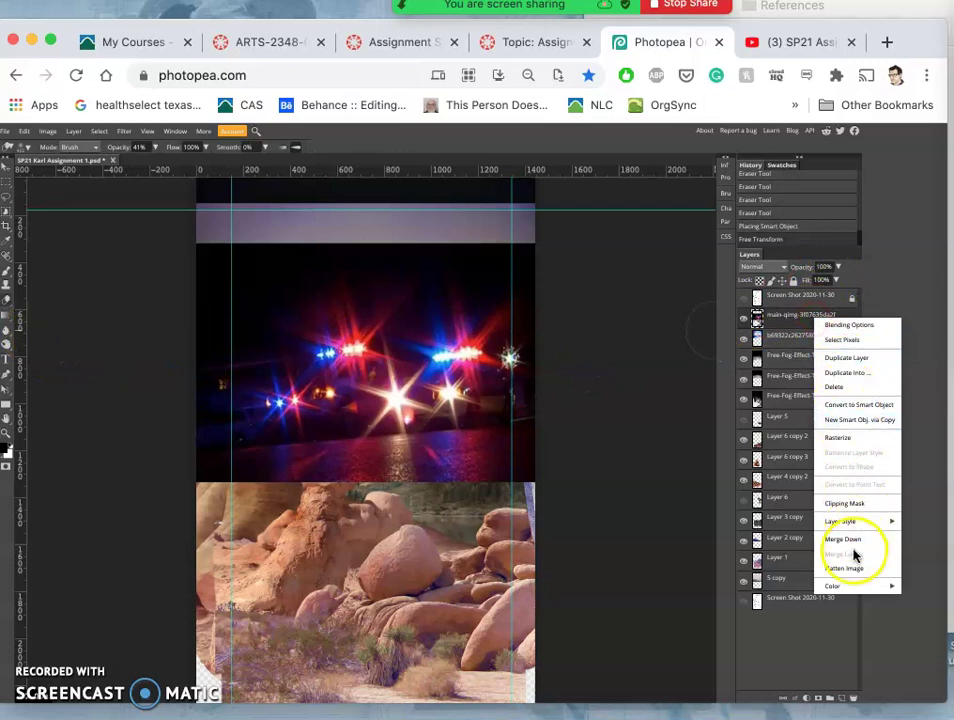
{"action": "left_click", "coordinate": [843, 440]}
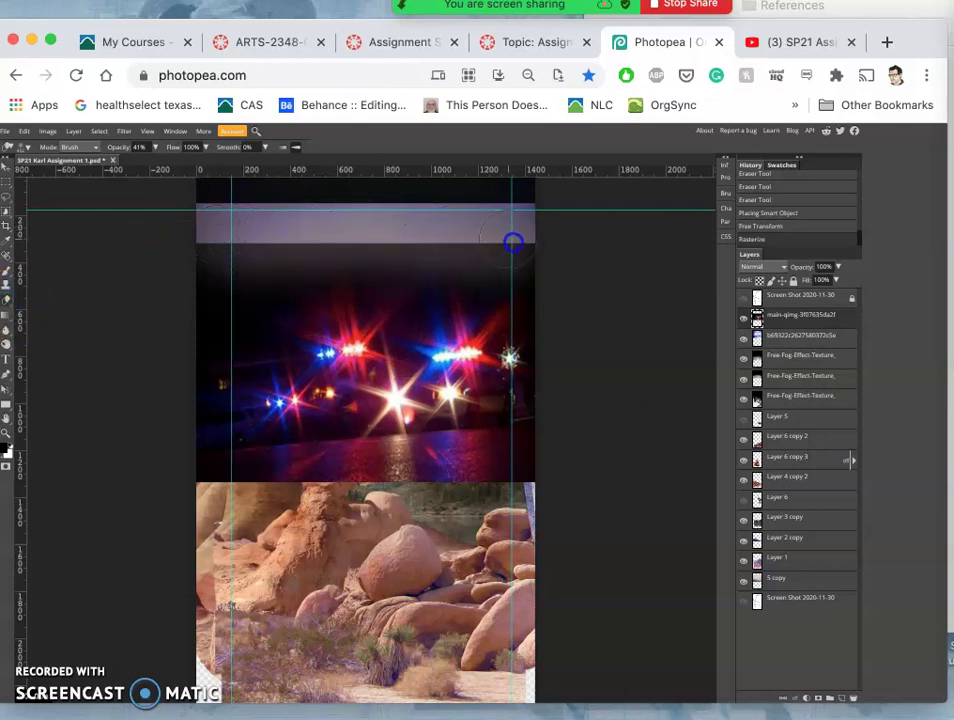
- With Eraser opacity at 68%, erase the flare image's top band and horizon edge
{"action": "left_click", "coordinate": [155, 147]}
{"action": "left_click_drag", "start_coordinate": [135, 162], "coordinate": [190, 165]}
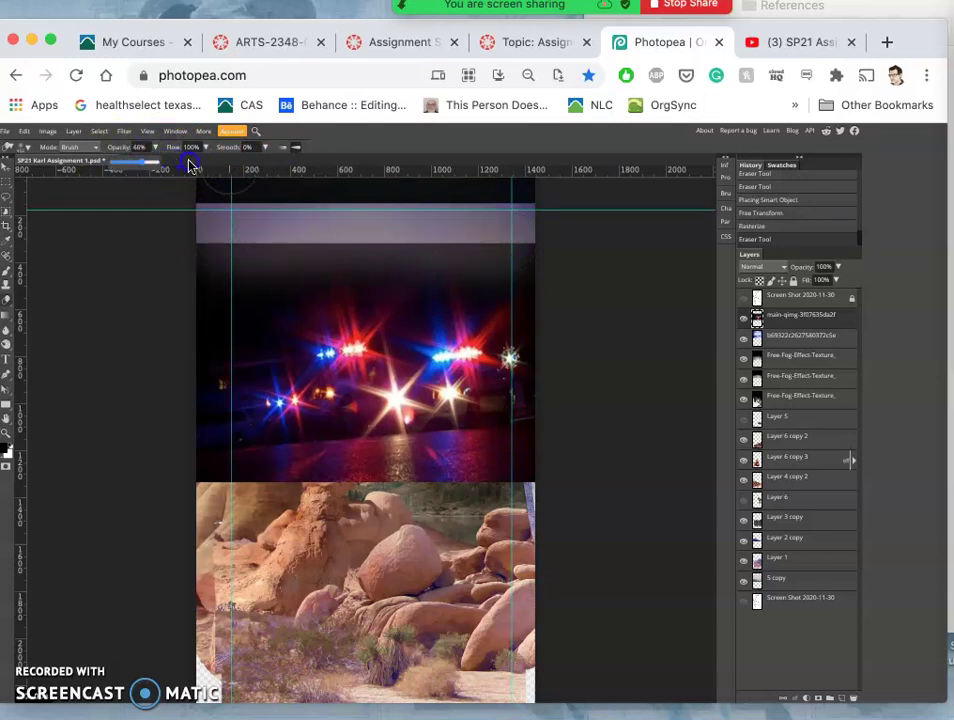
{"action": "left_click_drag", "start_coordinate": [262, 207], "coordinate": [279, 238]}
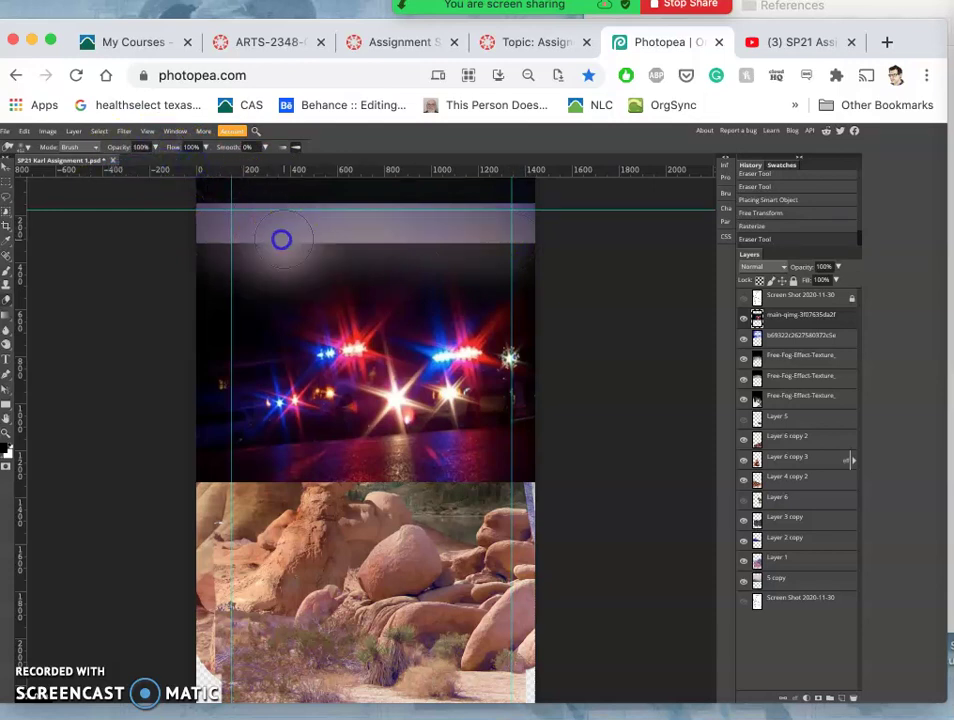
{"action": "mouse_move", "coordinate": [208, 250]}
{"action": "left_mouse_down"}
{"action": "mouse_move", "coordinate": [302, 230]}
{"action": "mouse_move", "coordinate": [475, 228]}
{"action": "mouse_move", "coordinate": [507, 233]}
{"action": "mouse_move", "coordinate": [552, 265]}
{"action": "mouse_move", "coordinate": [566, 292]}
{"action": "left_mouse_up"}
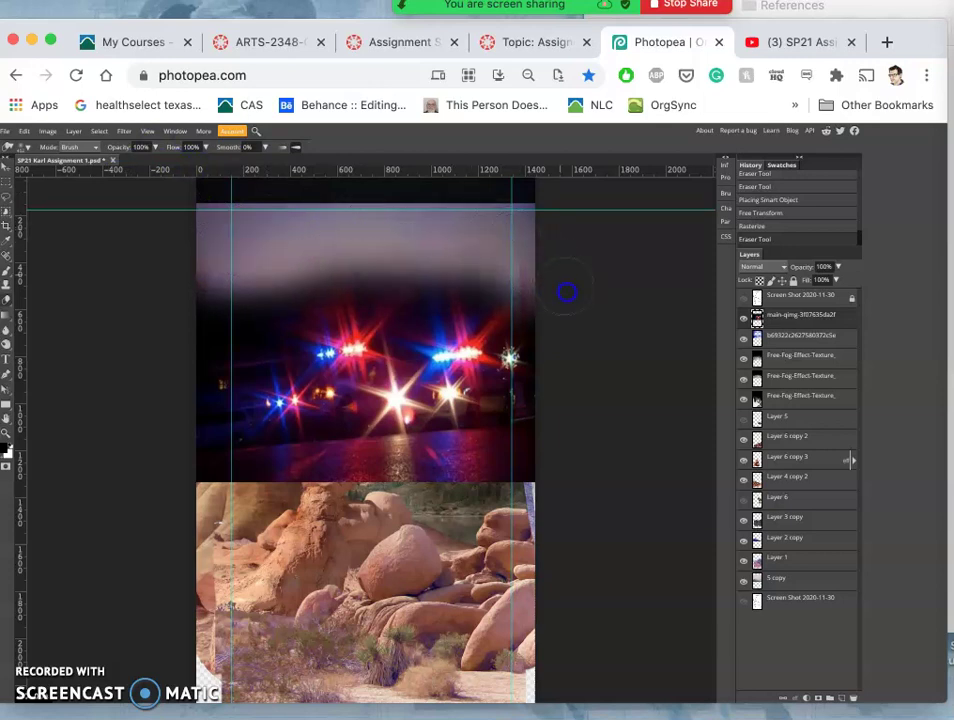
{"action": "mouse_move", "coordinate": [513, 454]}
{"action": "left_mouse_down"}
{"action": "mouse_move", "coordinate": [537, 468]}
{"action": "mouse_move", "coordinate": [530, 472]}
{"action": "left_mouse_up"}
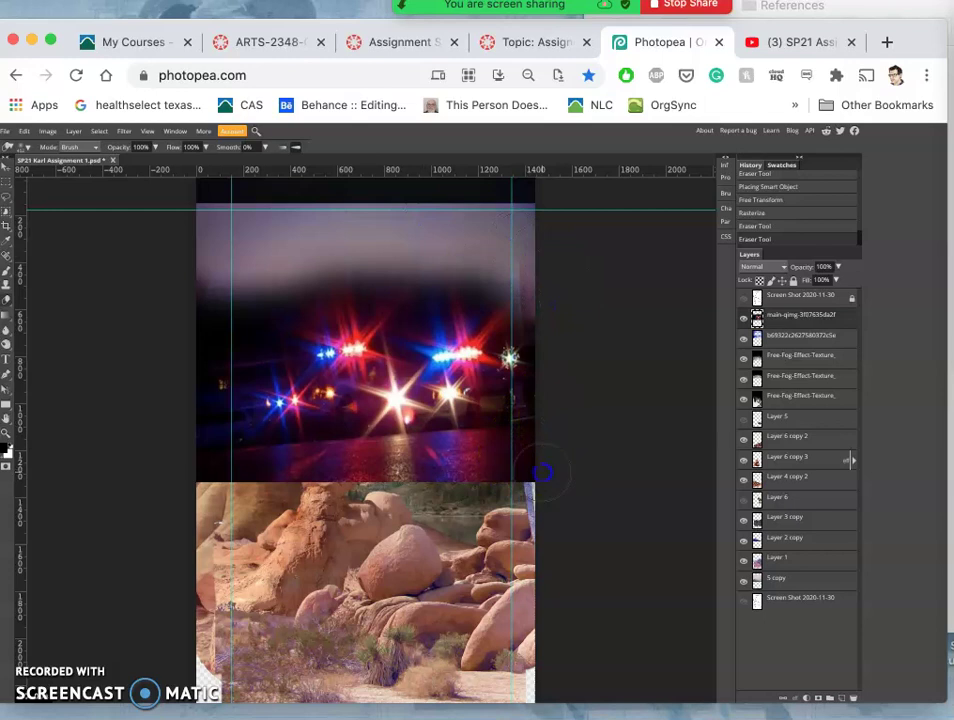
{"action": "mouse_move", "coordinate": [435, 489]}
{"action": "left_mouse_down"}
{"action": "mouse_move", "coordinate": [211, 485]}
{"action": "mouse_move", "coordinate": [297, 492]}
{"action": "mouse_move", "coordinate": [316, 475]}
{"action": "mouse_move", "coordinate": [332, 480]}
{"action": "mouse_move", "coordinate": [335, 467]}
{"action": "mouse_move", "coordinate": [348, 477]}
{"action": "mouse_move", "coordinate": [340, 461]}
{"action": "mouse_move", "coordinate": [428, 497]}
{"action": "mouse_move", "coordinate": [476, 499]}
{"action": "mouse_move", "coordinate": [482, 465]}
{"action": "mouse_move", "coordinate": [499, 445]}
{"action": "mouse_move", "coordinate": [433, 463]}
{"action": "left_mouse_up"}
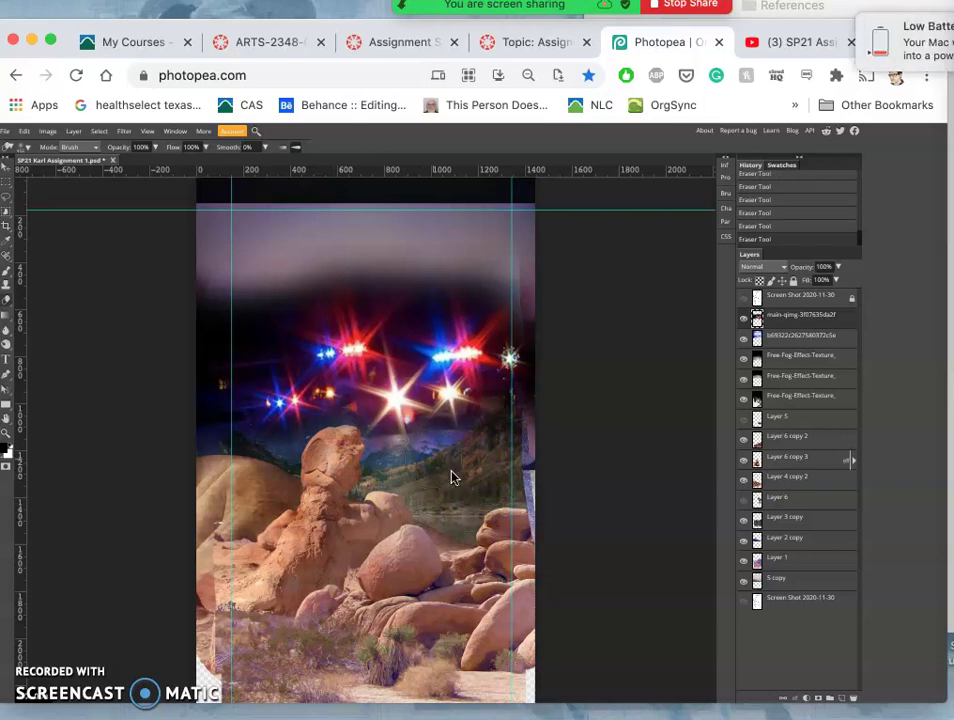
- Try Lighten, then set the light-flare layer's blend mode to Soft Light
{"action": "left_click_drag", "start_coordinate": [703, 315], "coordinate": [765, 272]}
{"action": "left_click", "coordinate": [763, 273]}
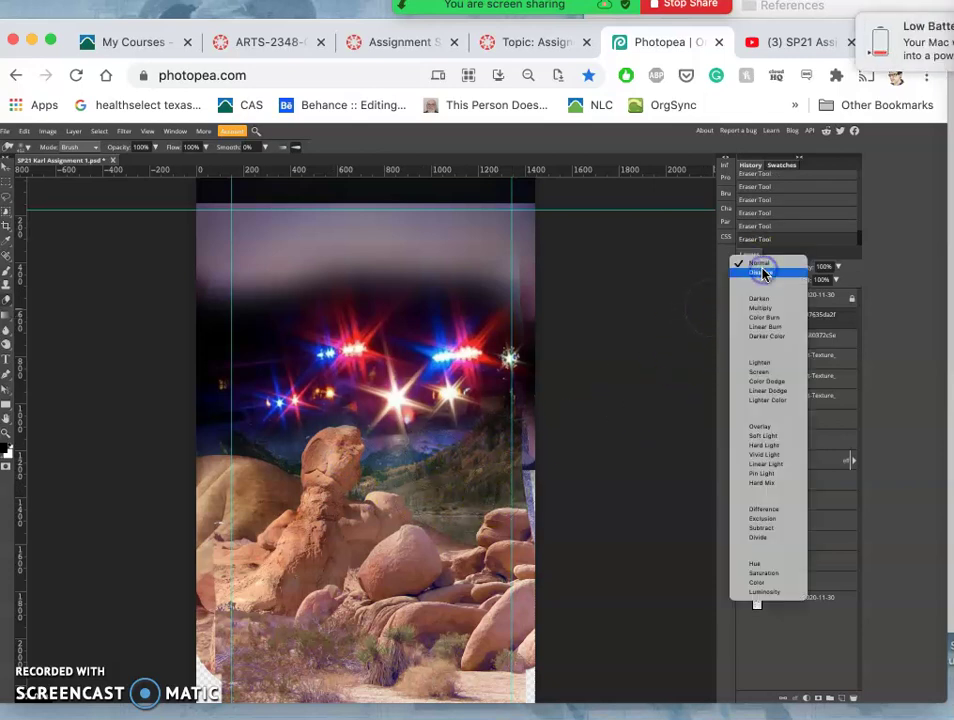
{"action": "left_click", "coordinate": [768, 366]}
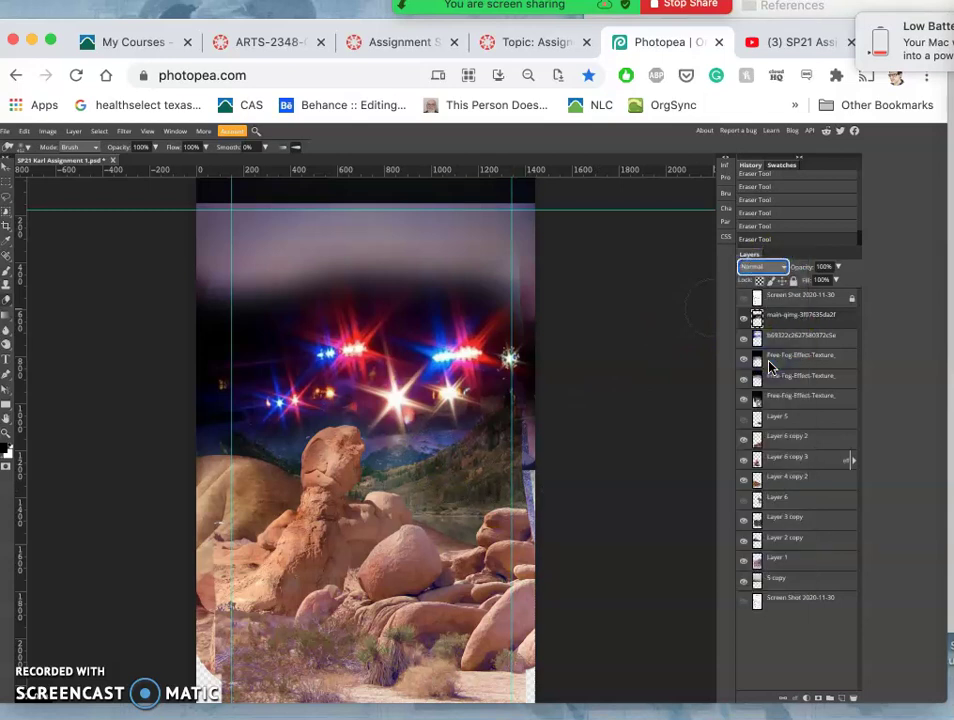
{"action": "left_click_drag", "start_coordinate": [784, 366], "coordinate": [773, 283]}
{"action": "left_click", "coordinate": [776, 268]}
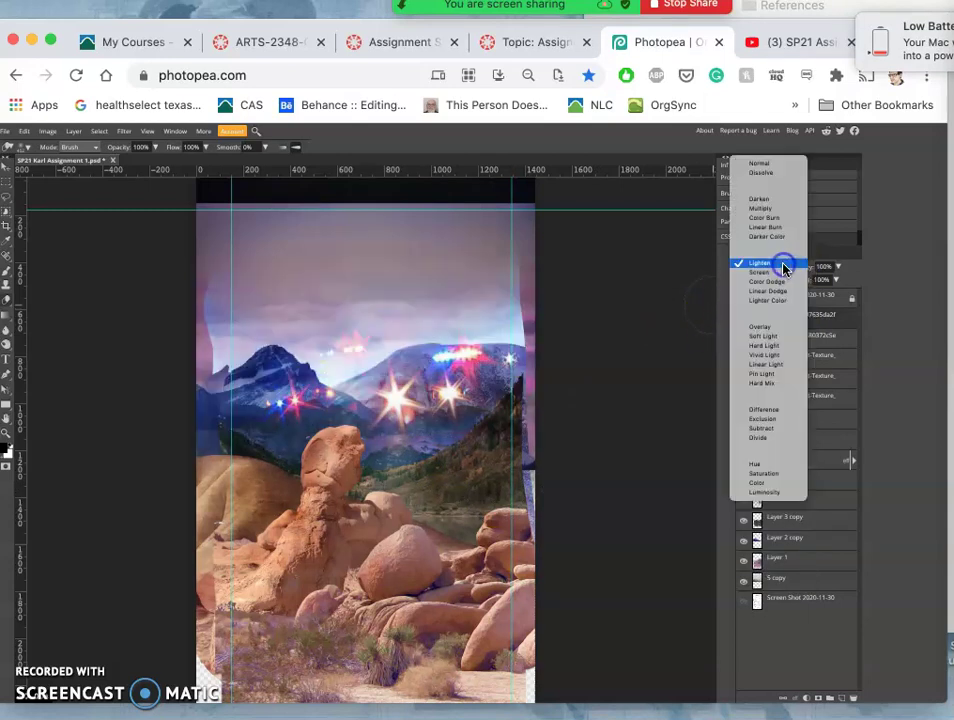
{"action": "left_click", "coordinate": [774, 337]}
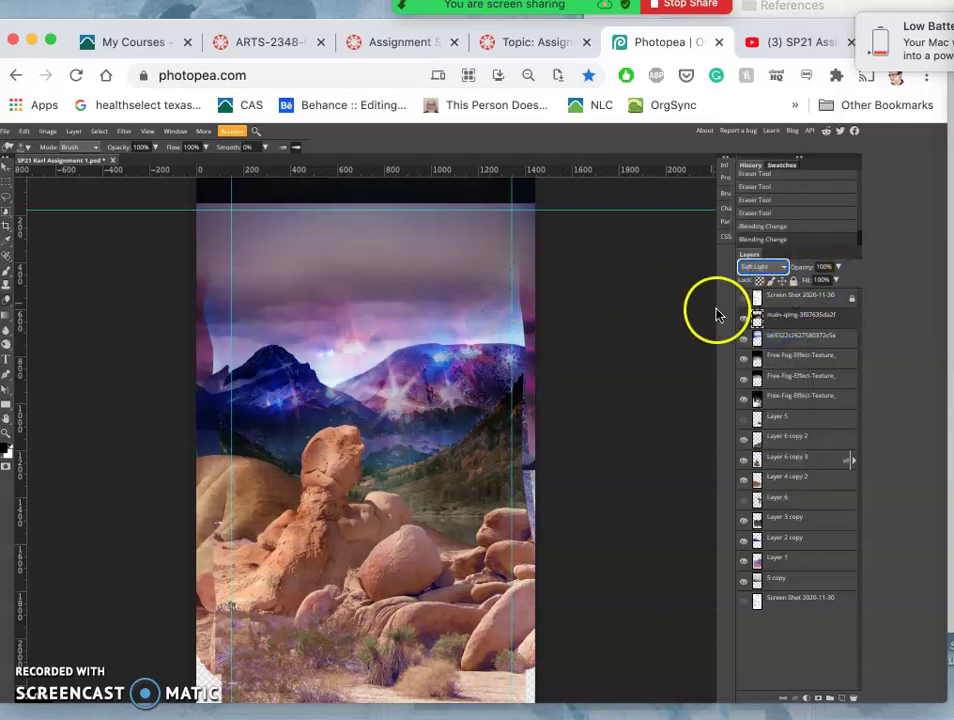
- Lower the light-flare layer's opacity to about 33% and toggle it to compare
{"action": "left_click", "coordinate": [836, 267]}
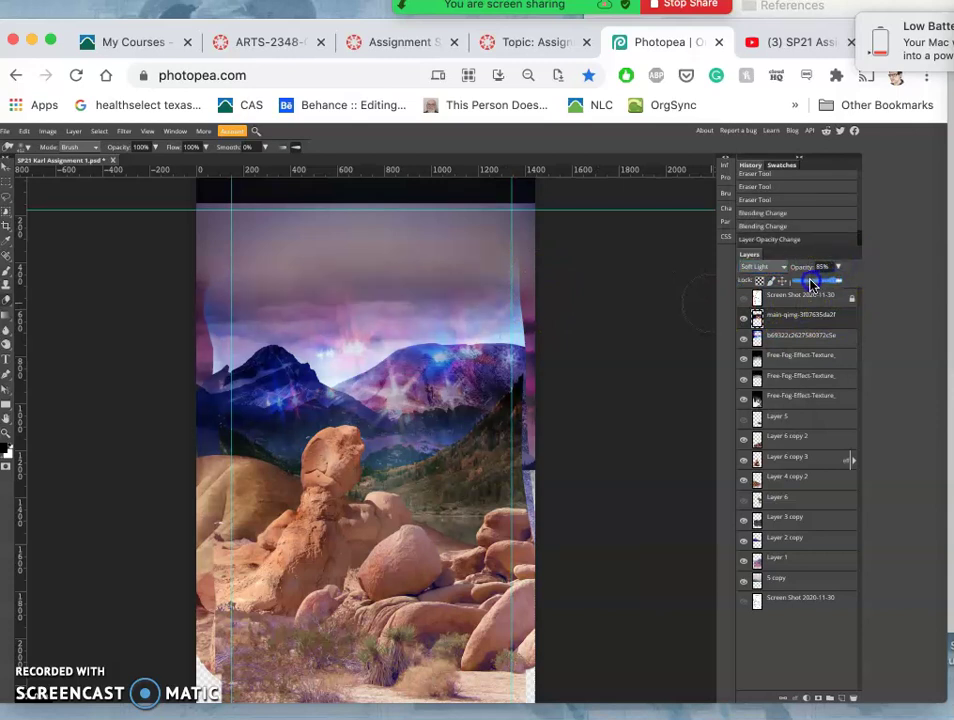
{"action": "left_click", "coordinate": [810, 284]}
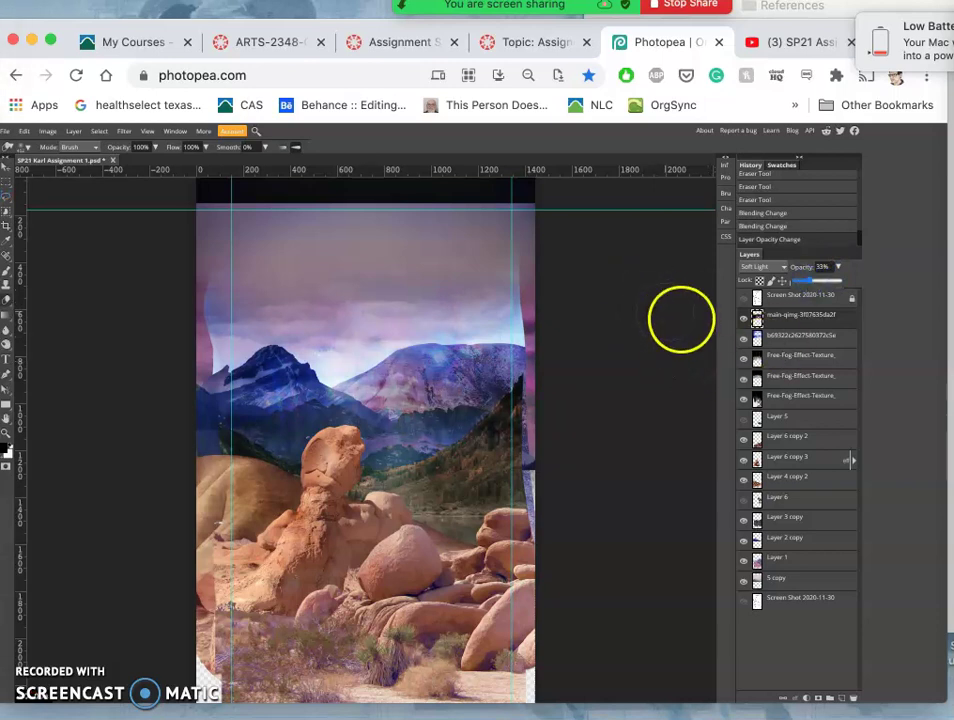
{"action": "left_click", "coordinate": [744, 319]}
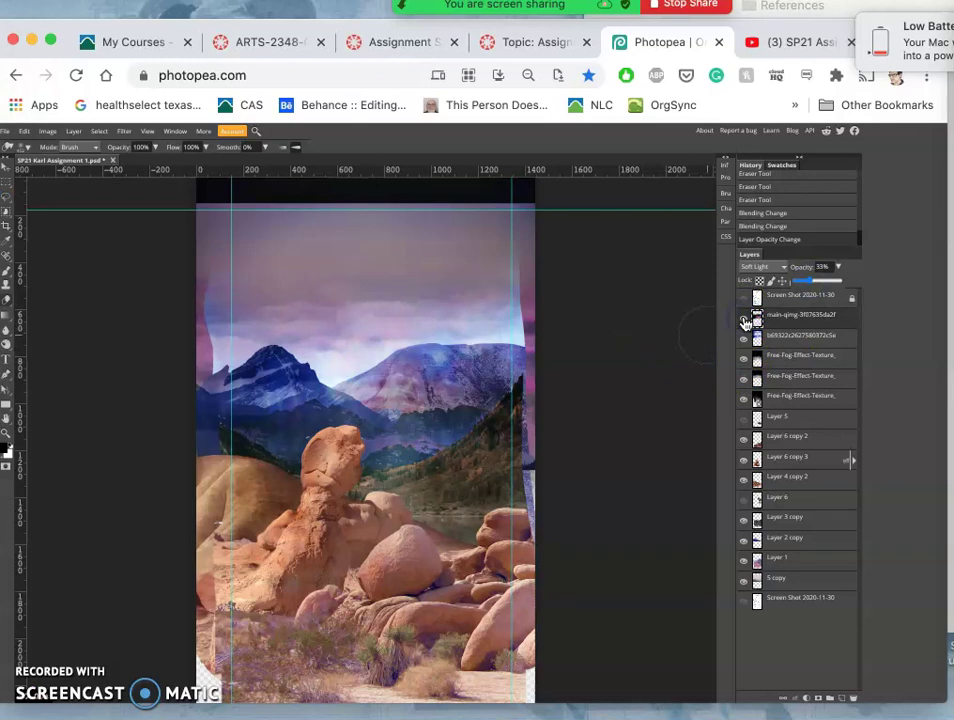
{"action": "left_click", "coordinate": [745, 320]}
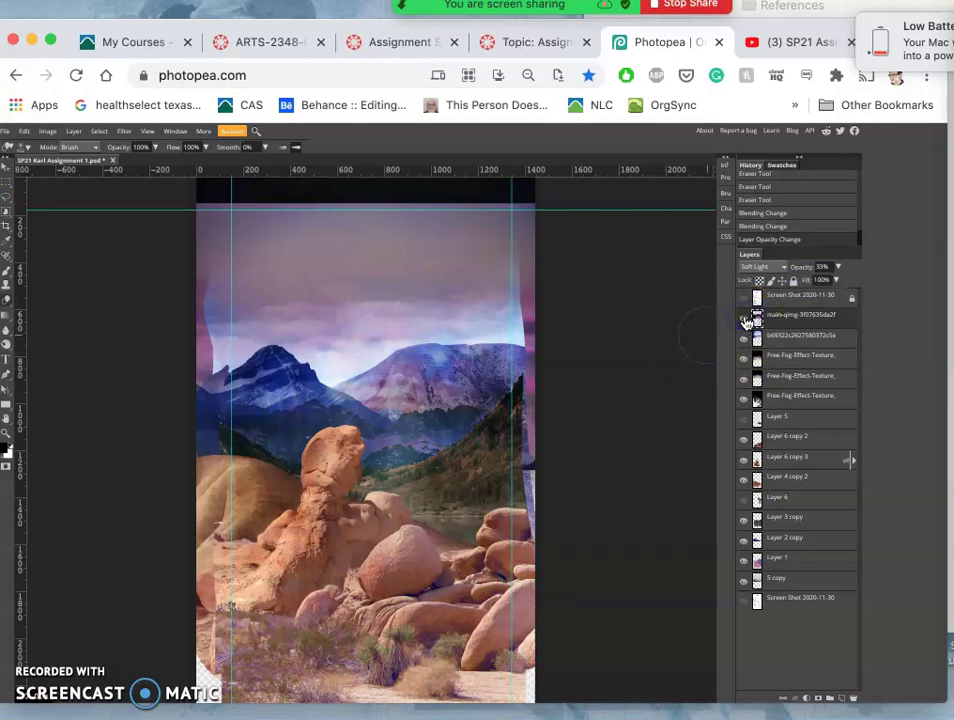
{"action": "left_click", "coordinate": [745, 320]}
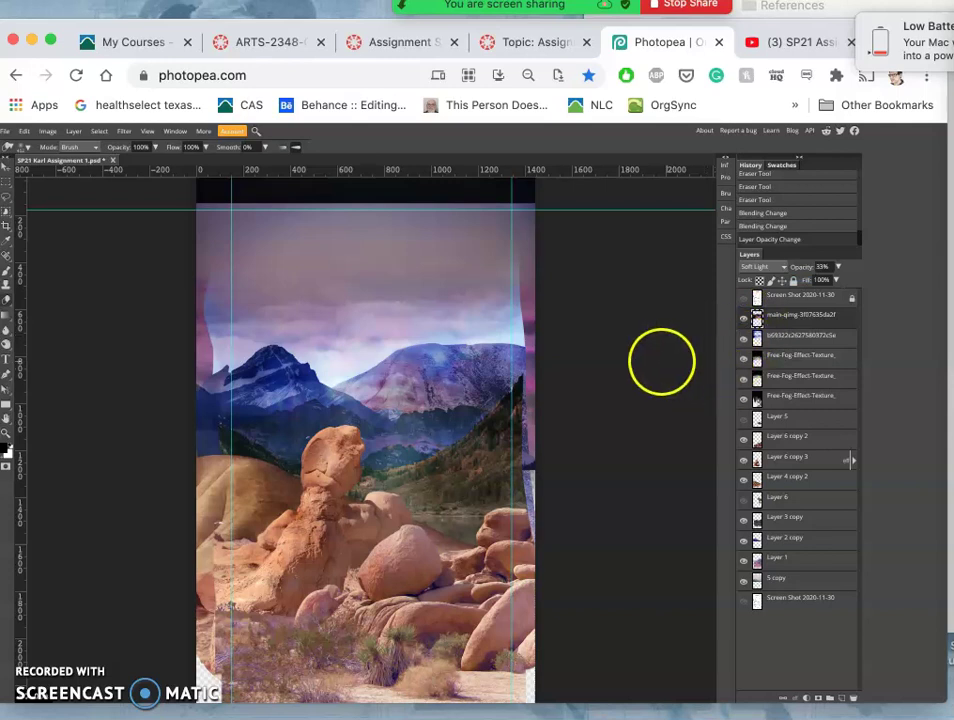
- Save the composite to its assignment PSD file via File > Save
{"action": "left_click", "coordinate": [8, 133]}
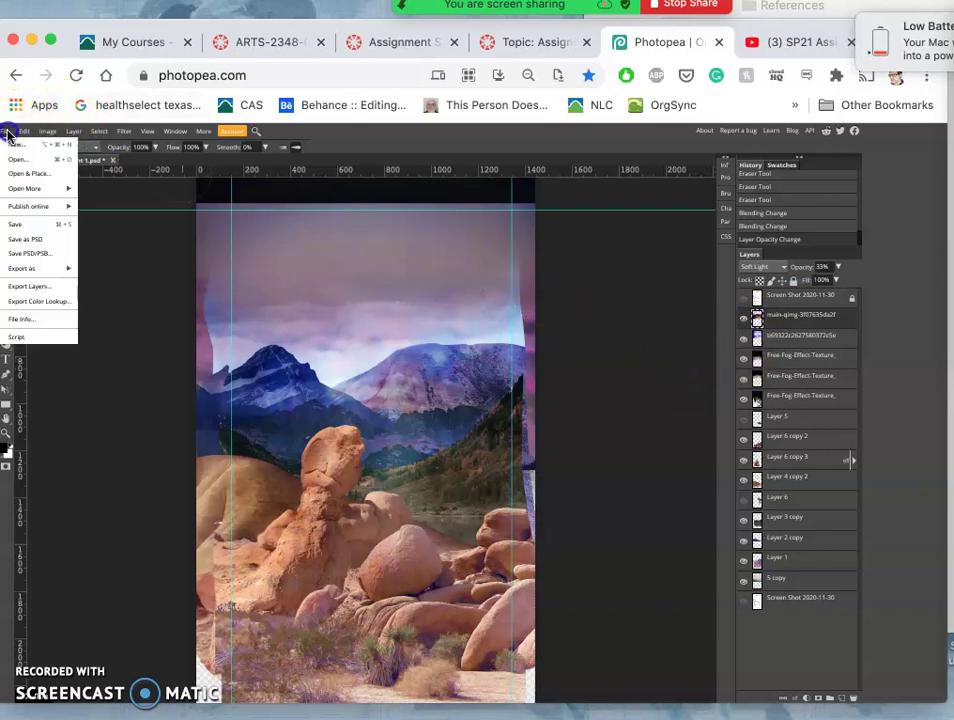
{"action": "left_click", "coordinate": [15, 226]}
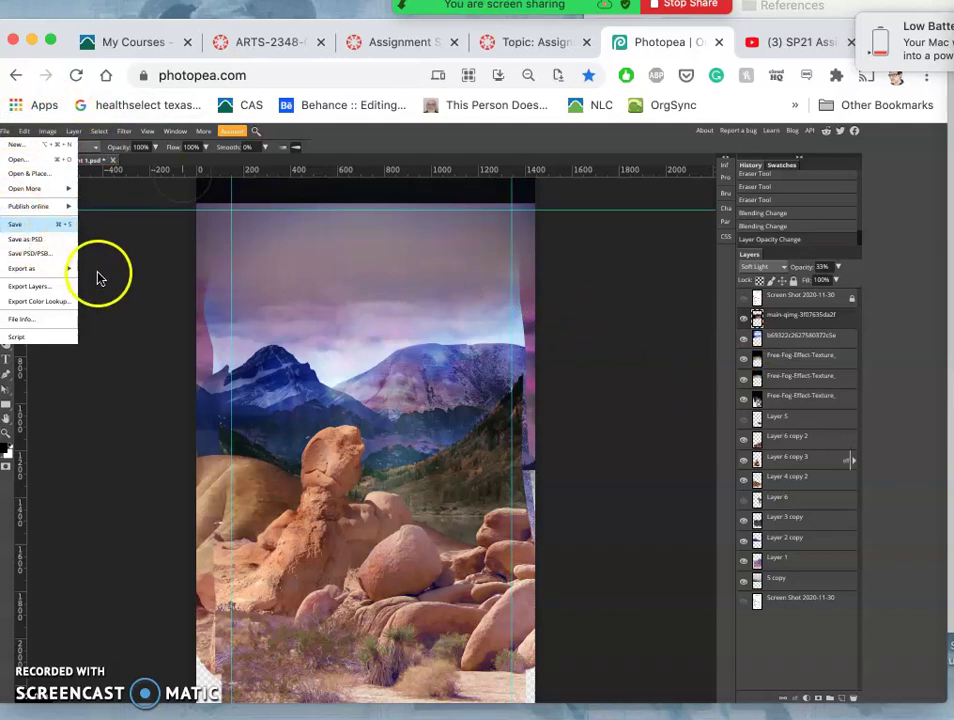
{"action": "left_click", "coordinate": [136, 311]}
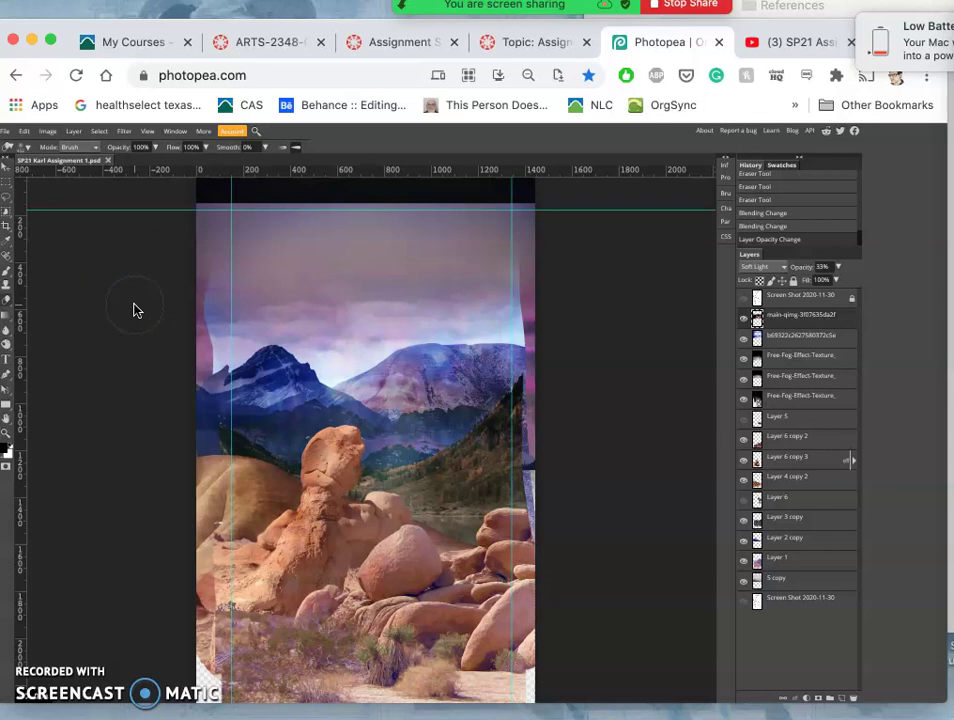
- Check the grey-rock Layer 5's contents and delete it
{"action": "left_click", "coordinate": [771, 423]}
{"action": "left_click", "coordinate": [782, 421]}
{"action": "left_click", "coordinate": [745, 422]}
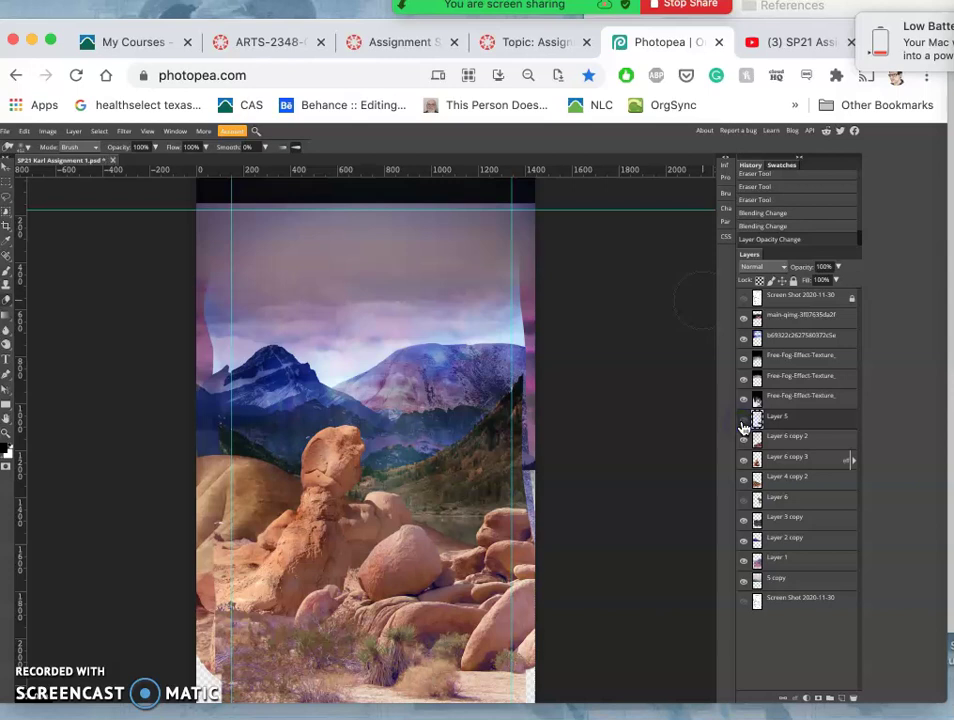
{"action": "left_click", "coordinate": [744, 422]}
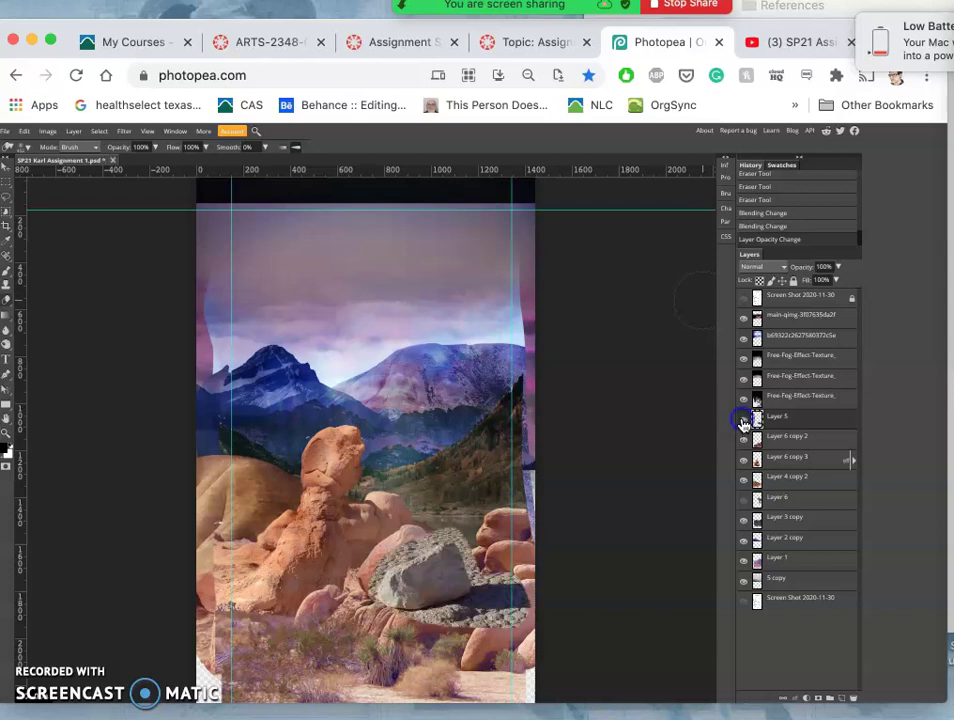
{"action": "left_click", "coordinate": [777, 423]}
{"action": "key", "text": "Delete"}
- Show the Joshua tree Layer 6 briefly, then leave it hidden
{"action": "left_click", "coordinate": [779, 481]}
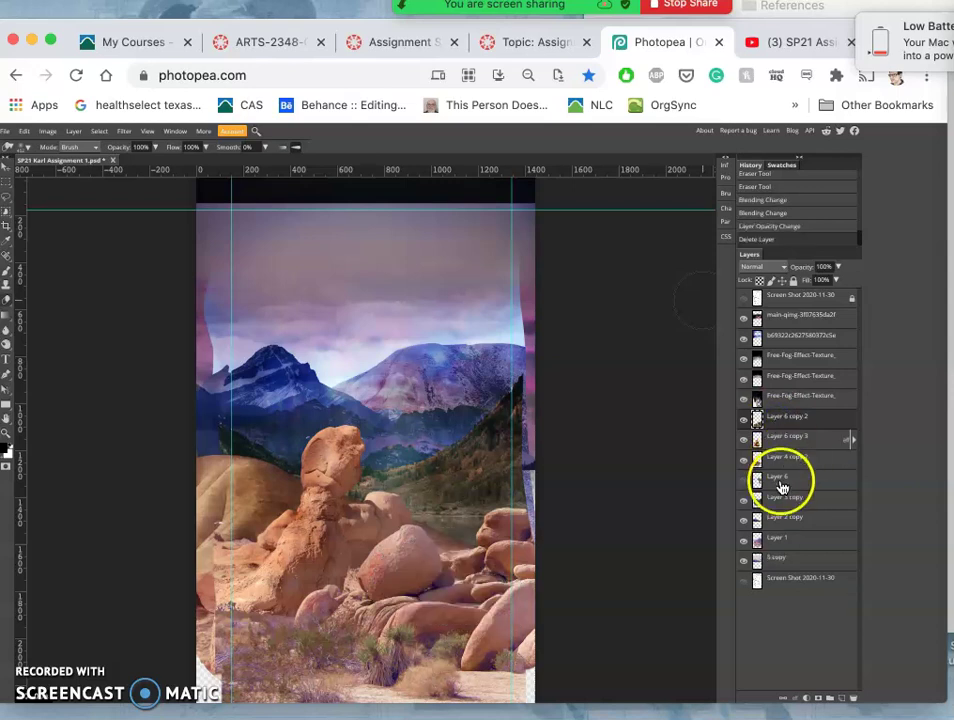
{"action": "left_click", "coordinate": [745, 481]}
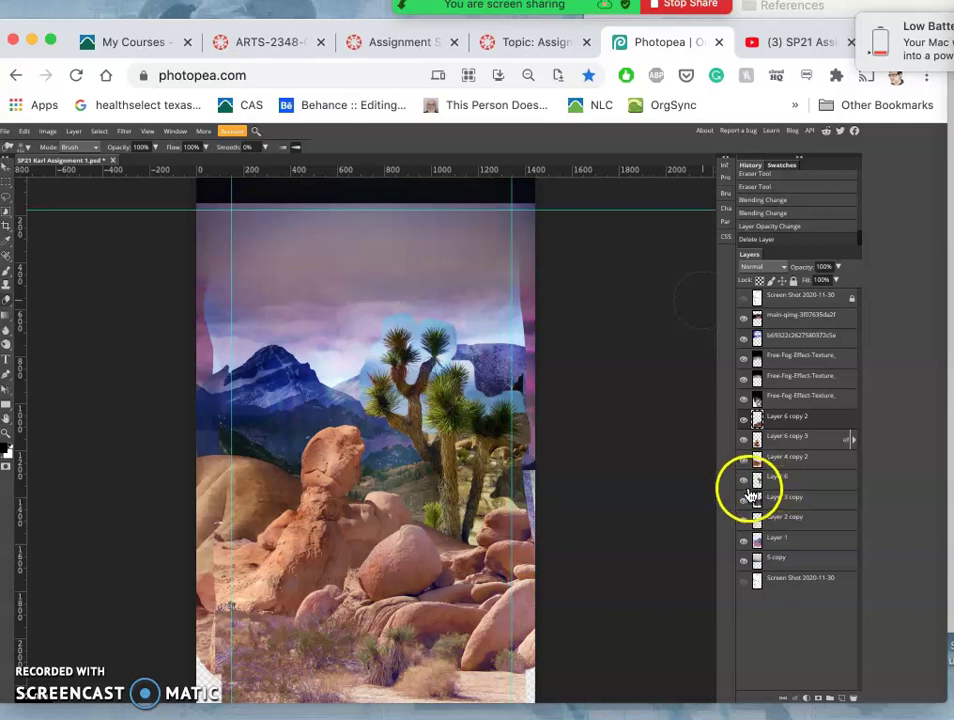
{"action": "left_click", "coordinate": [745, 481]}
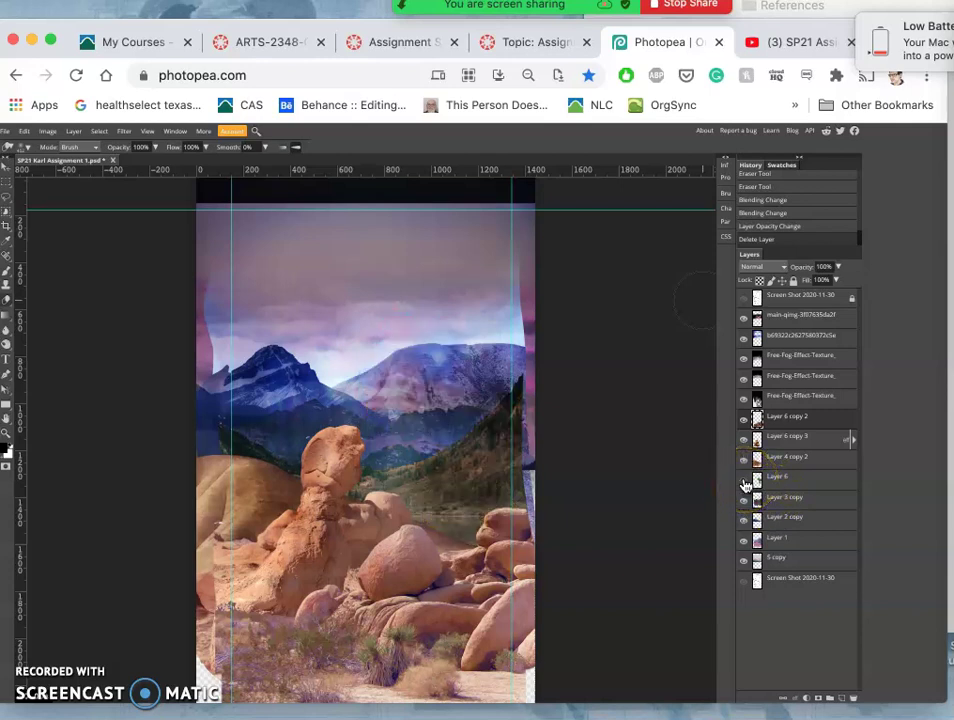
{"action": "mouse_move", "coordinate": [715, 460]}
{"action": "left_mouse_down"}
{"action": "mouse_move", "coordinate": [647, 360]}
{"action": "mouse_move", "coordinate": [310, 243]}
{"action": "mouse_move", "coordinate": [87, 219]}
{"action": "mouse_move", "coordinate": [54, 182]}
{"action": "mouse_move", "coordinate": [34, 189]}
{"action": "mouse_move", "coordinate": [7, 229]}
{"action": "left_mouse_up"}
- Select the Crop tool to begin cropping the composite to about 1210 × 2083 px
{"action": "left_click", "coordinate": [7, 229]}
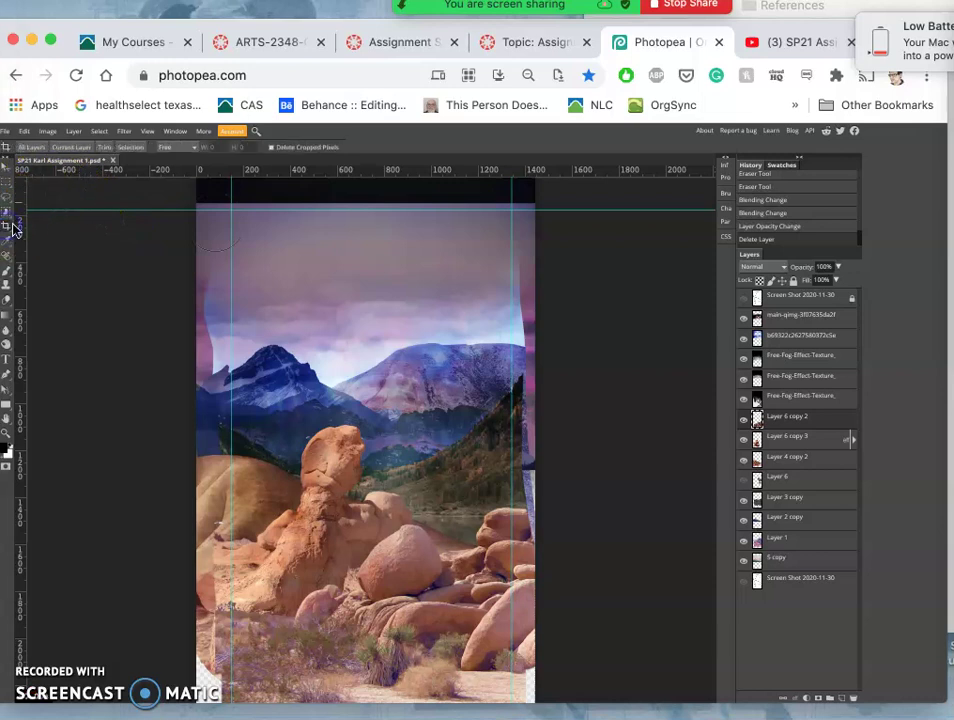